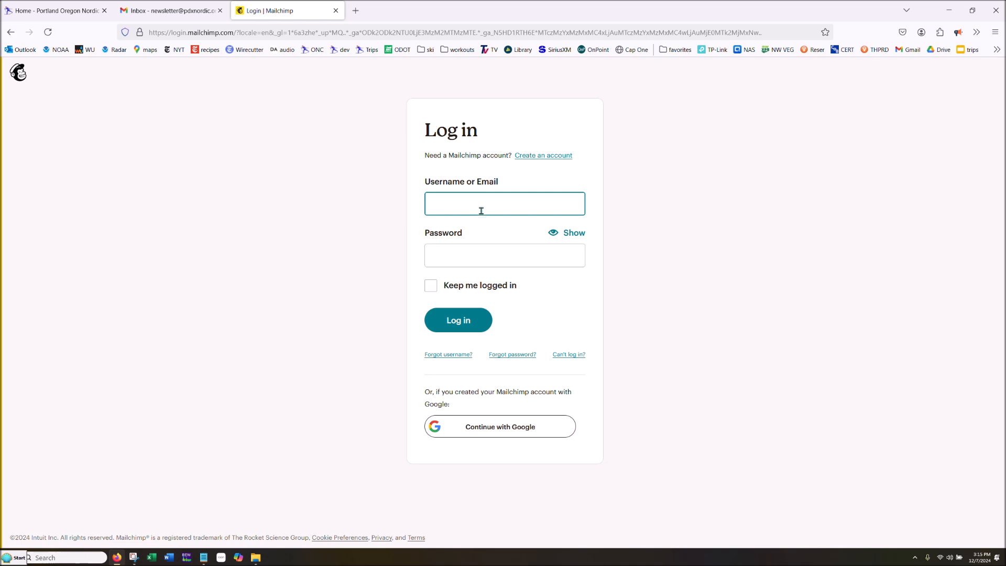
Log in to the Mailchimp account and open the list of all campaigns
click(471, 321)
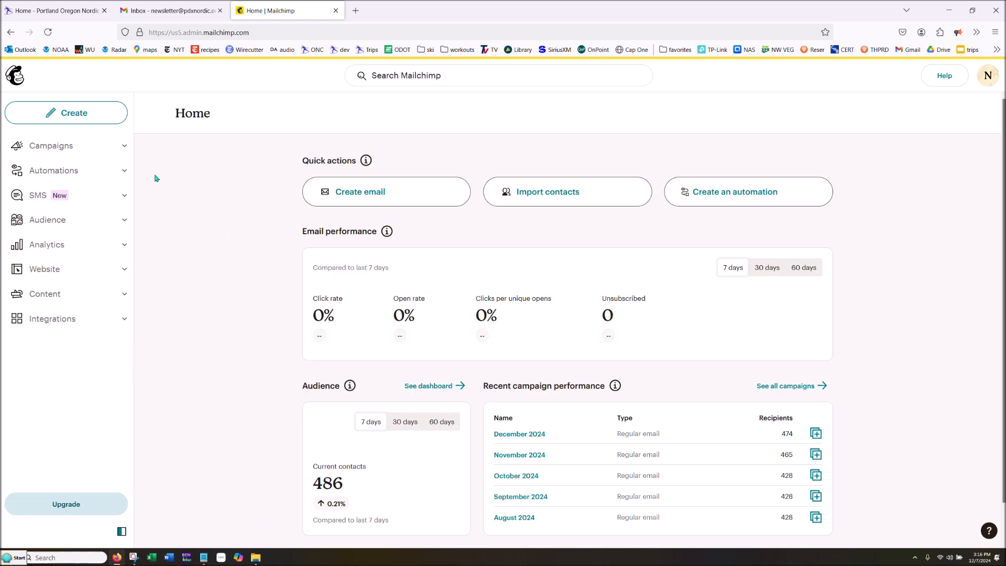
click(113, 150)
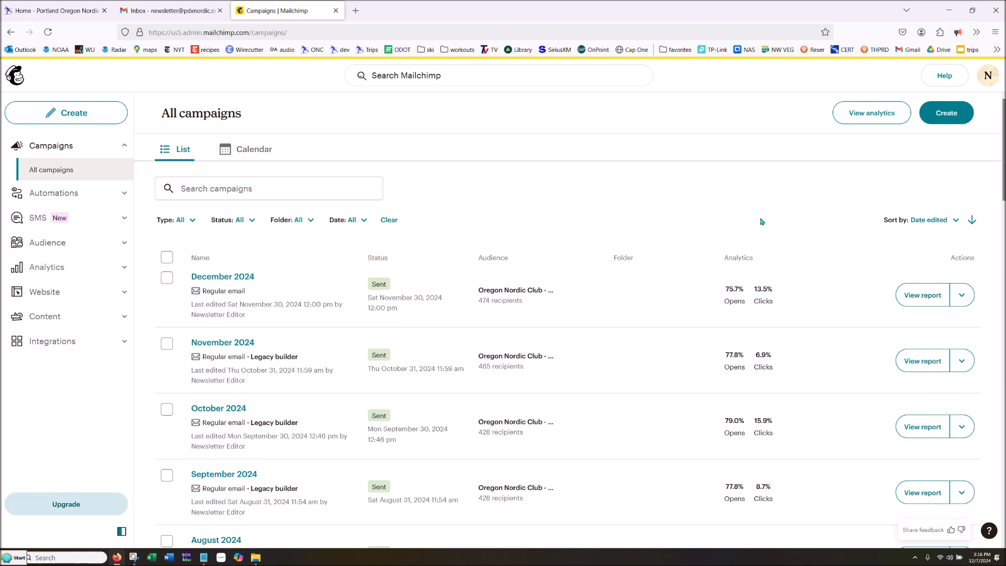
Create a regular email campaign and apply the saved template named "master template" to it
click(76, 120)
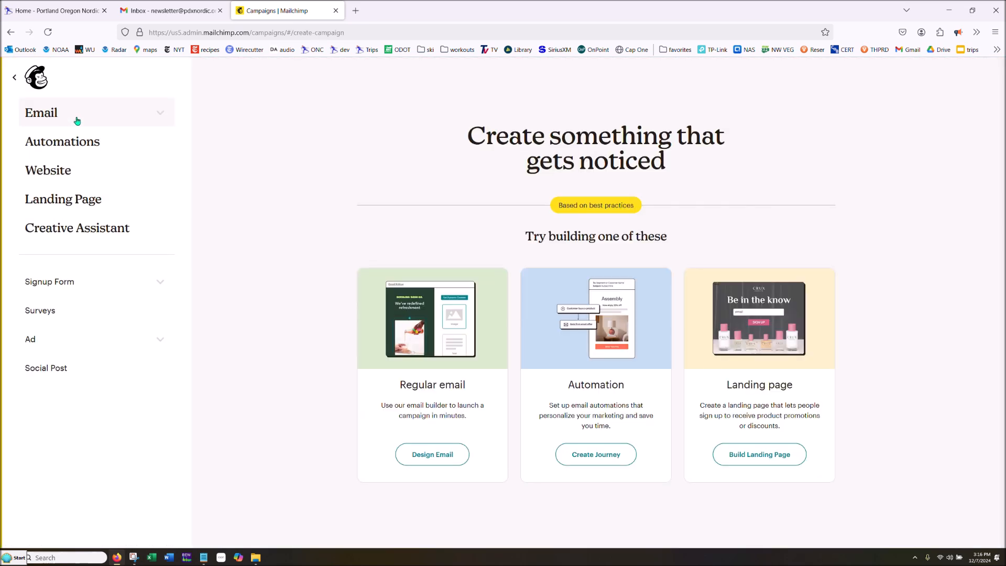
click(429, 459)
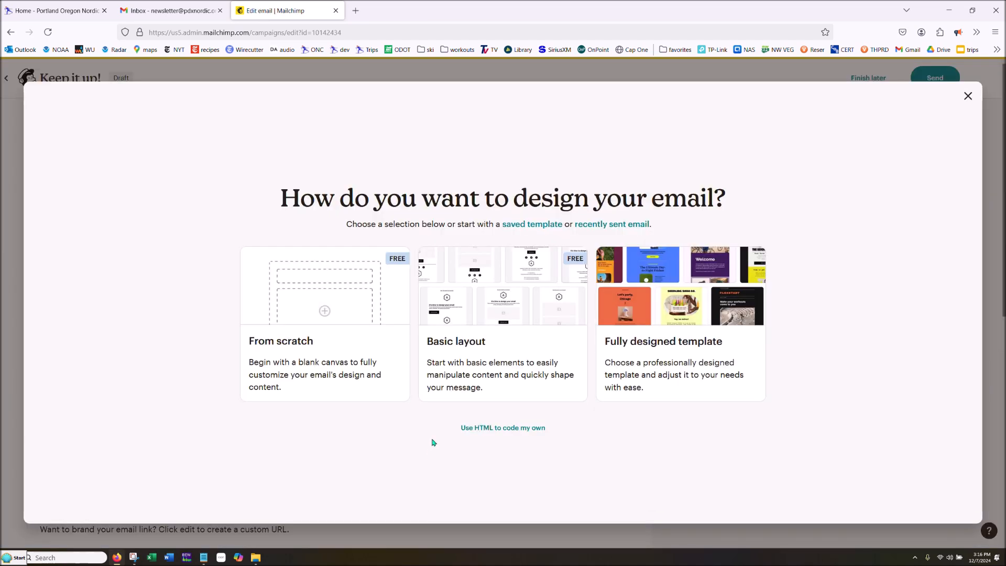
click(486, 319)
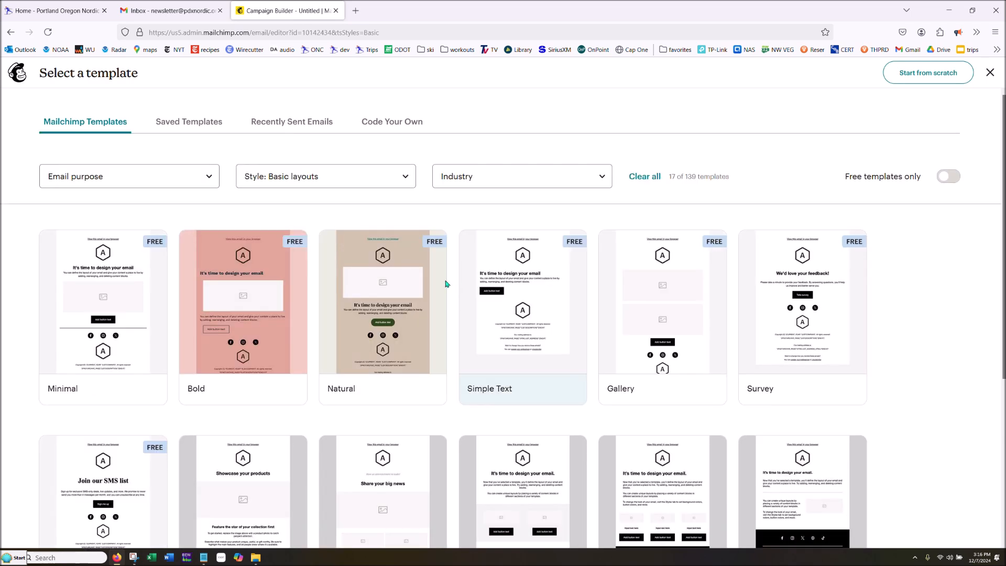
click(186, 129)
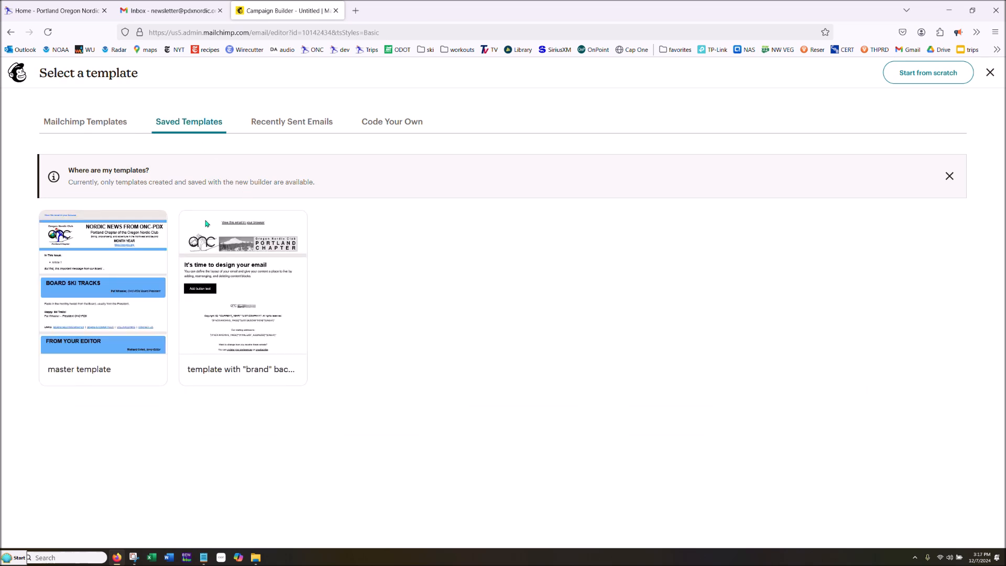
mouse_move(94, 281)
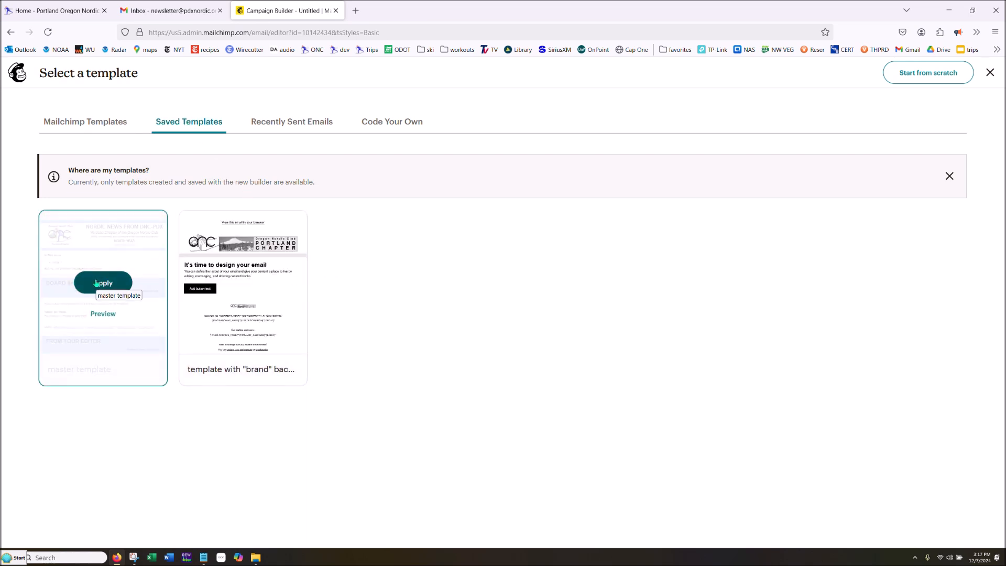
click(96, 282)
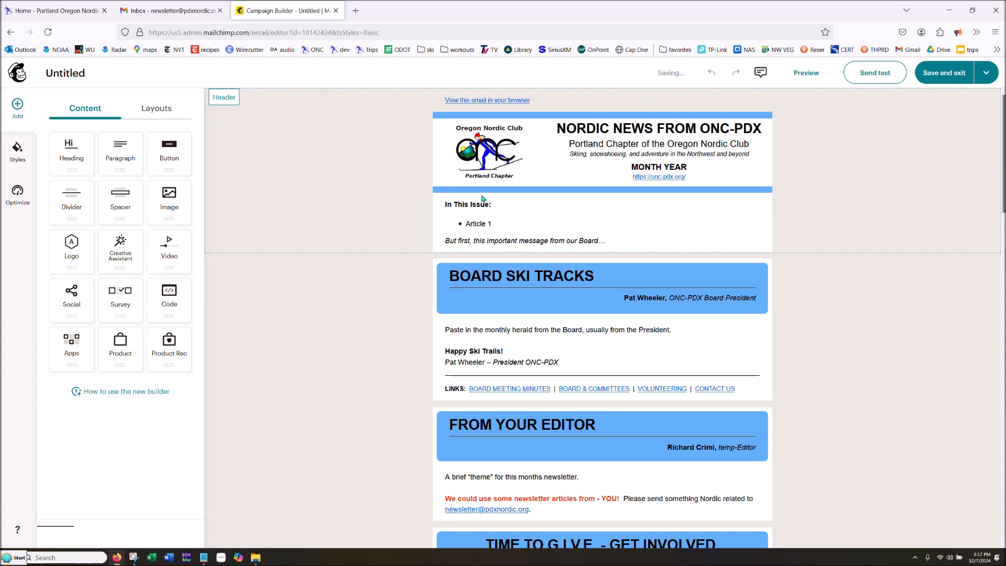
Replace the "MONTH YEAR" placeholder in the newsletter header with "JANUARY 2025"
click(632, 166)
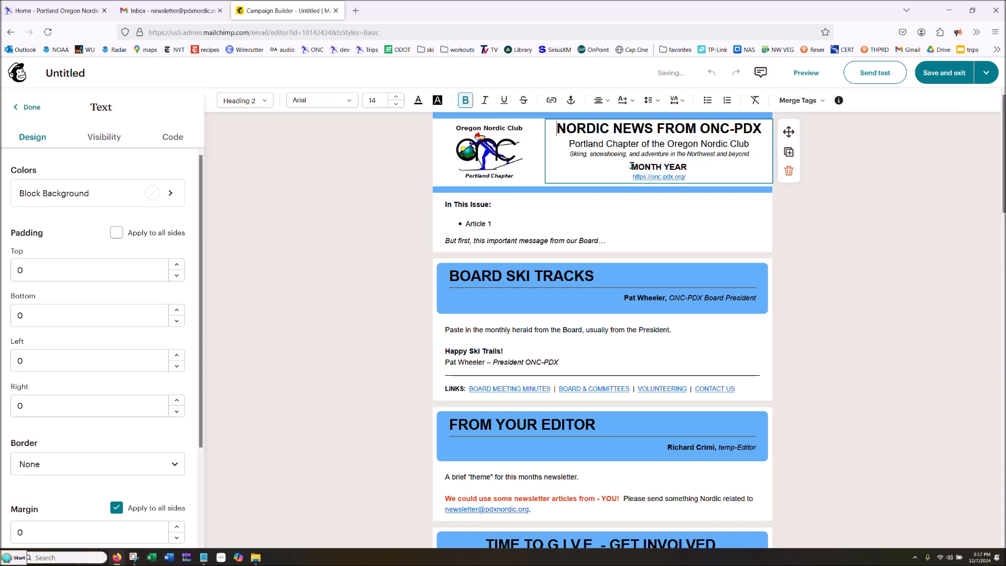
click(644, 165)
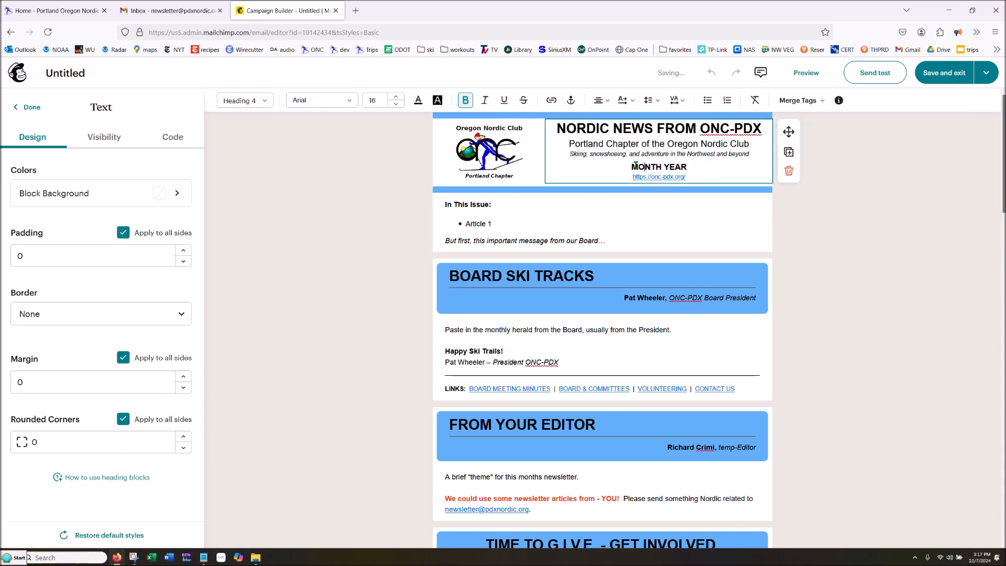
drag(632, 166, 688, 167)
text(JANUARY 2025)
Add the bullet "Article 2, etc" below "Article 1" in the "In This Issue" list
click(501, 223)
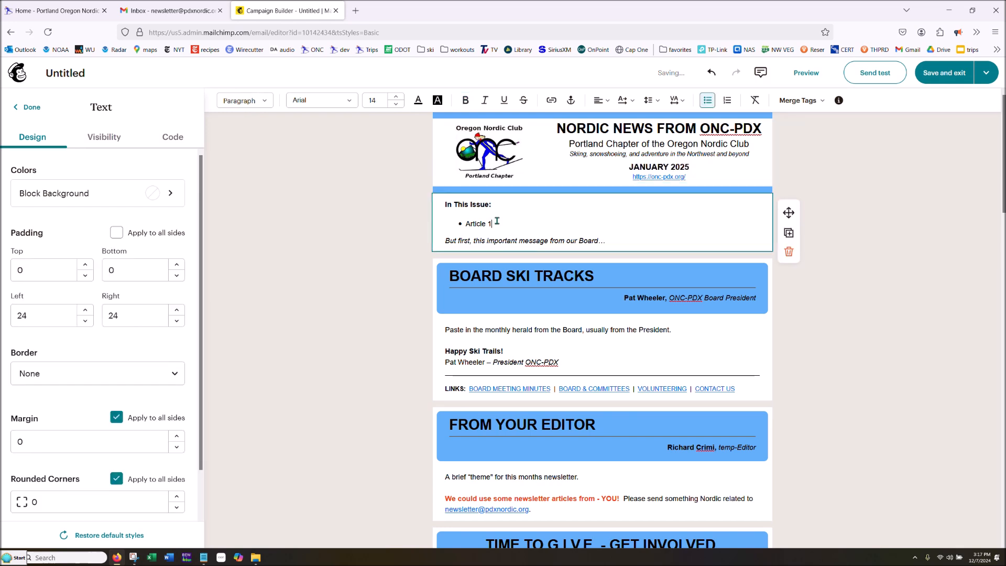
key(Return)
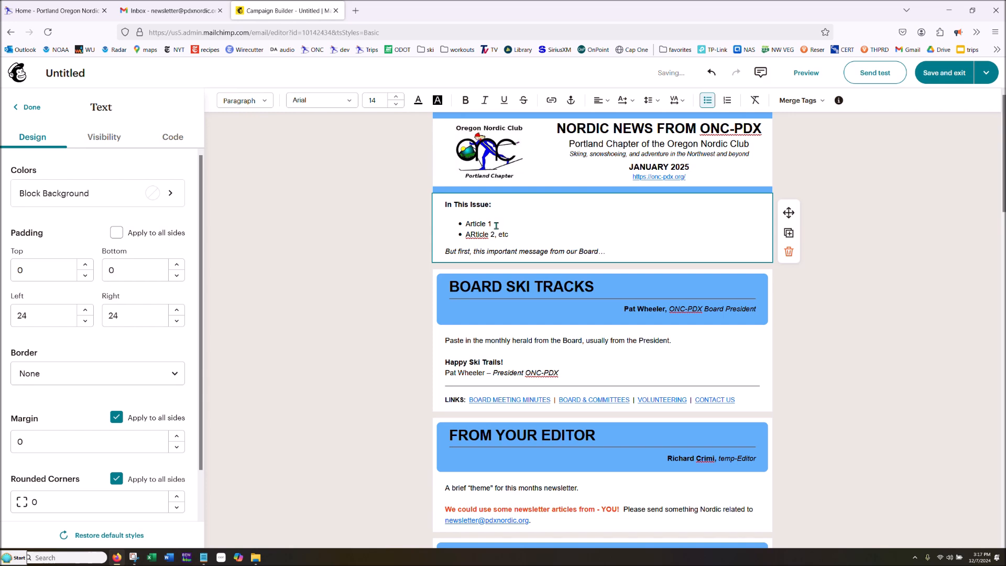
key(Delete)
text(r)
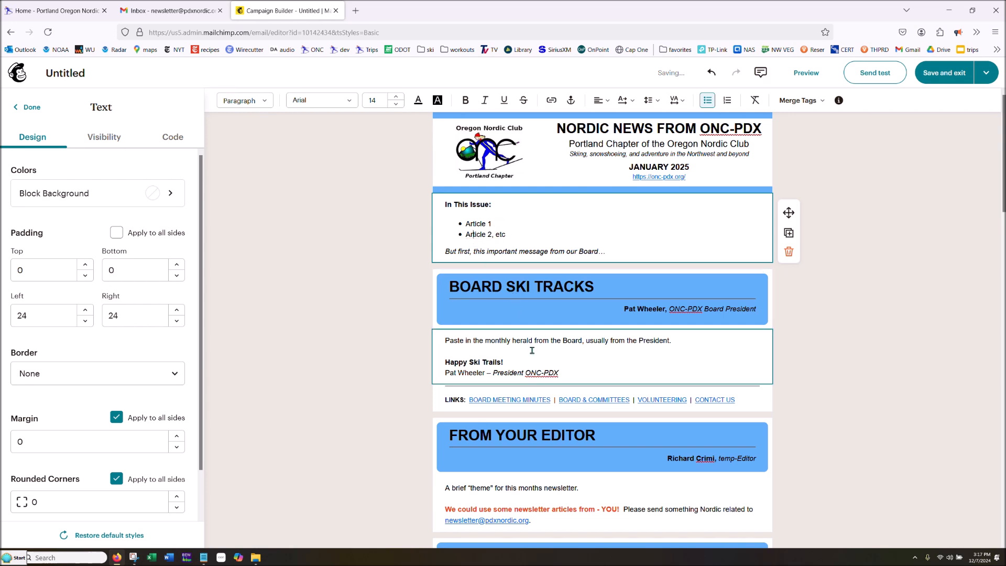
click(541, 342)
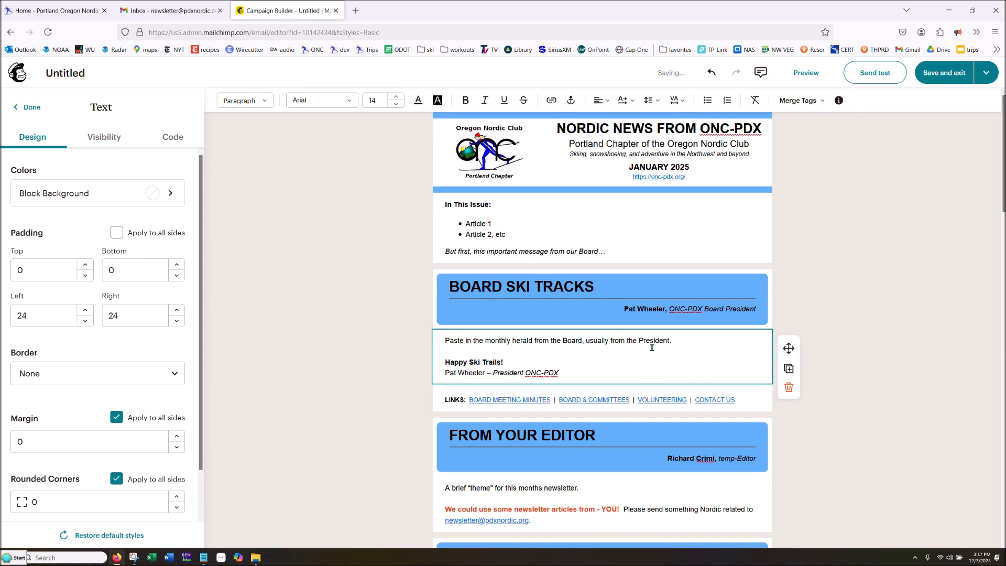
click(511, 492)
scroll(503, 367, down, 5)
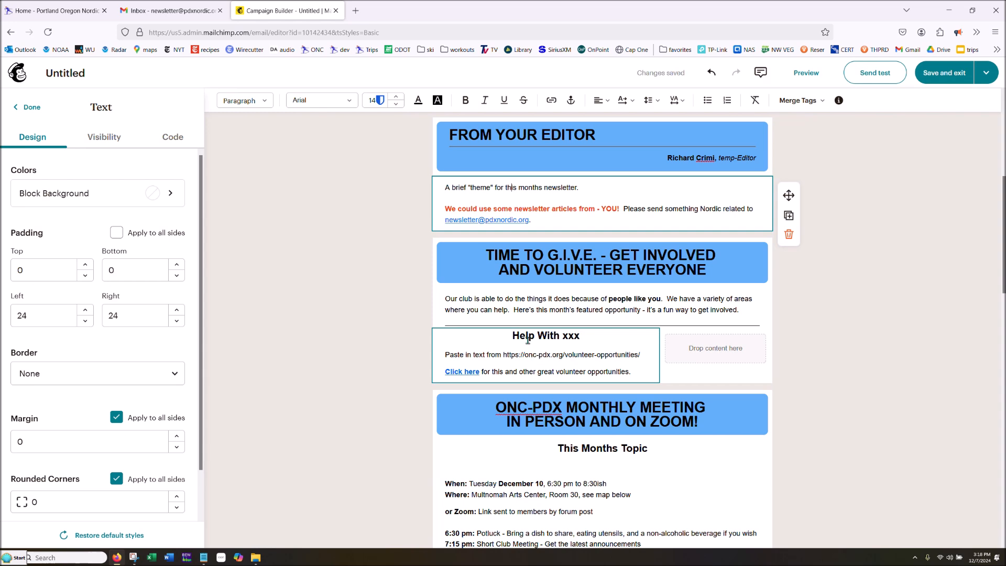
Switch to the Portland Oregon Nordic Club website and copy the Photos Manager description from its Volunteer Opportunities page
click(84, 10)
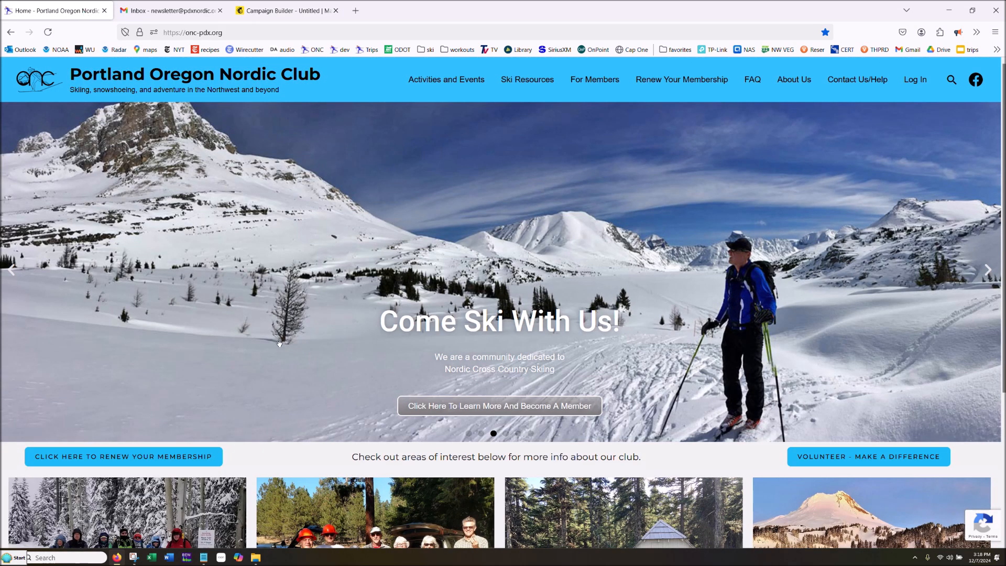
scroll(275, 338, down, 4)
click(384, 493)
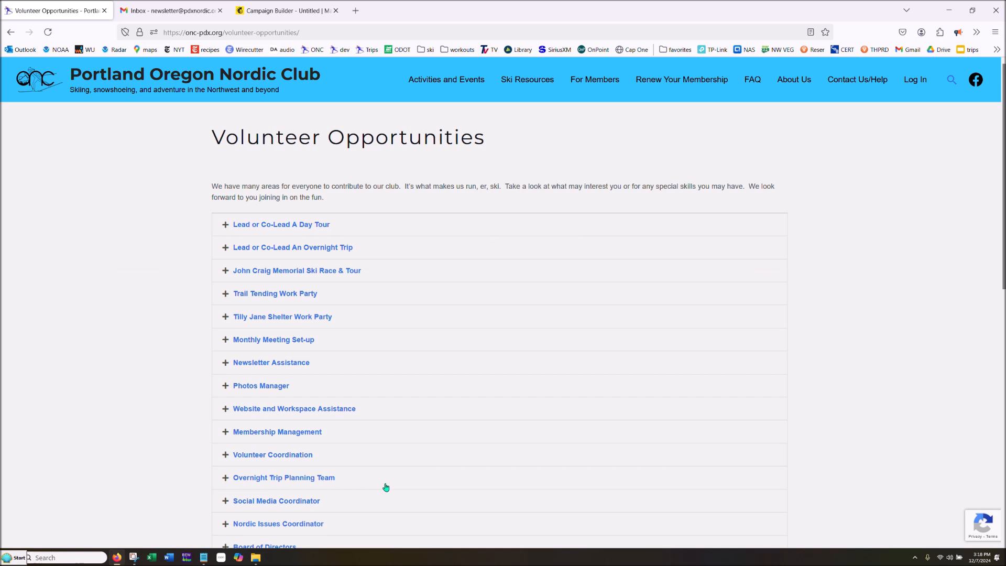
click(262, 386)
drag(501, 424, 222, 410)
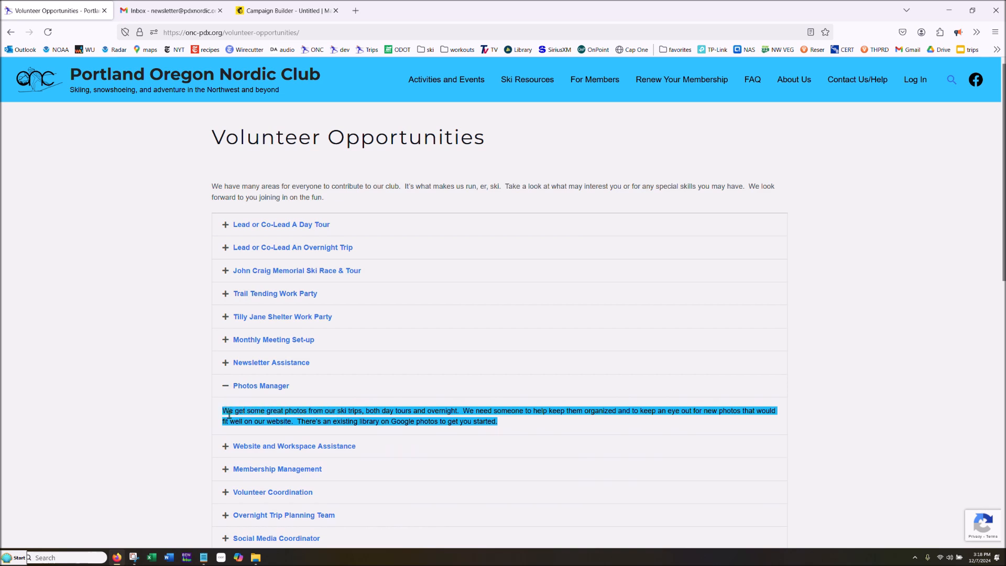
right_click(230, 414)
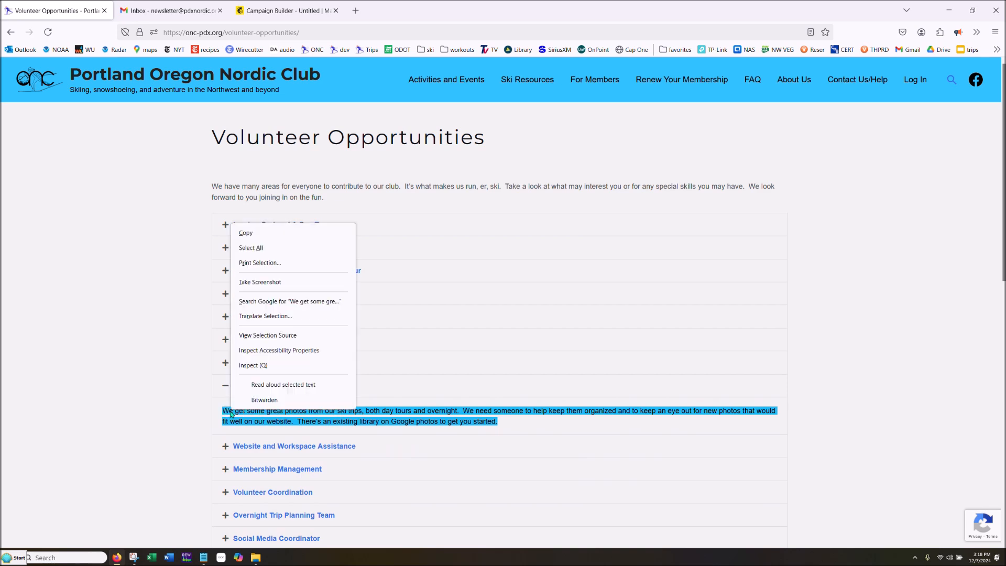
click(259, 237)
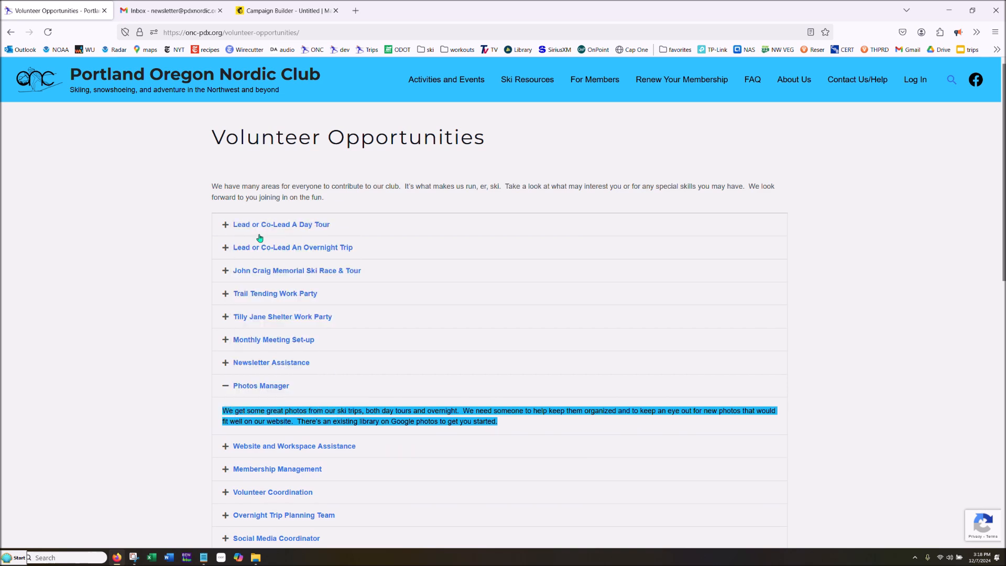
Switch back to the Mailchimp email and paste the copied description over the placeholder text below "Help With xxx"
click(279, 9)
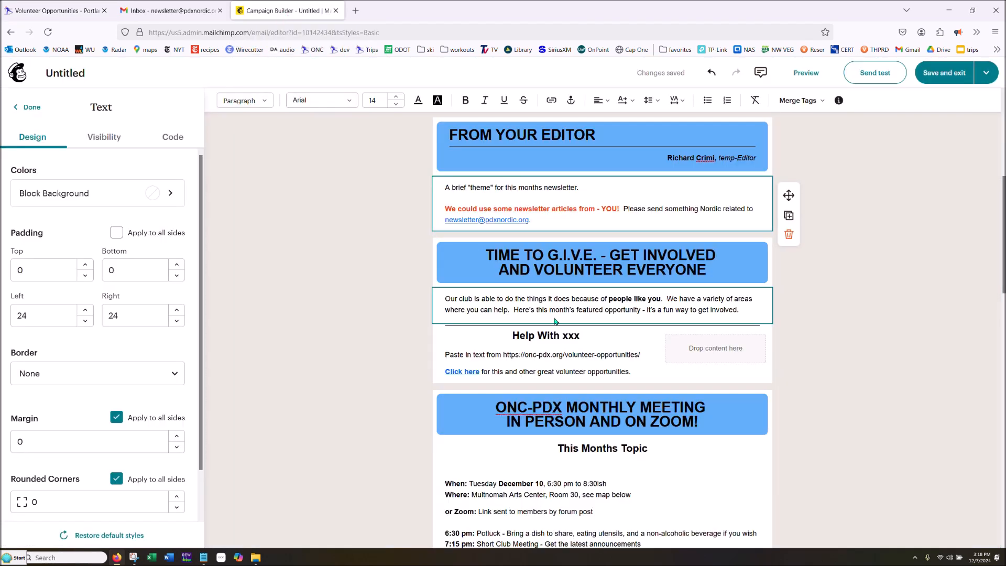
drag(644, 355, 447, 354)
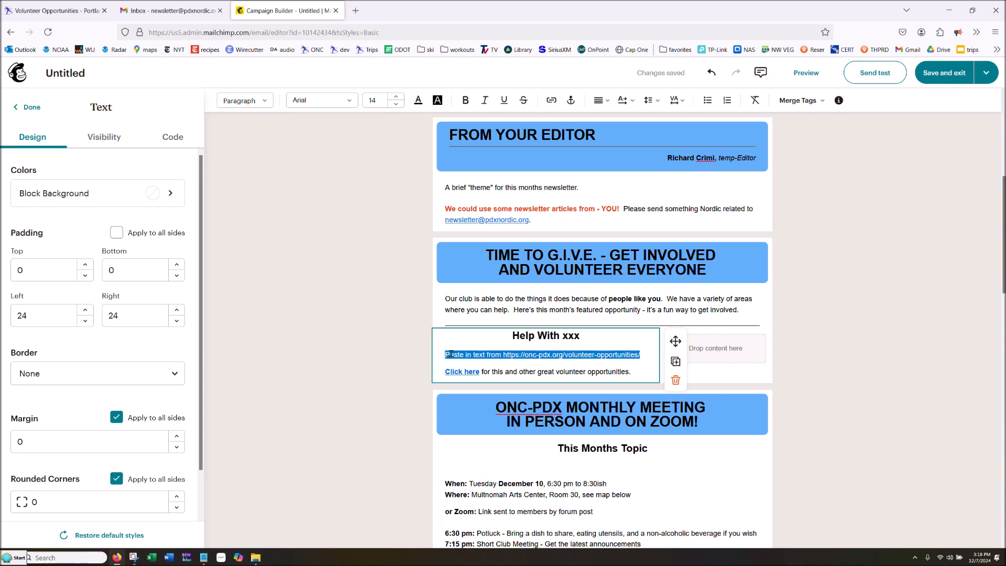
right_click(451, 354)
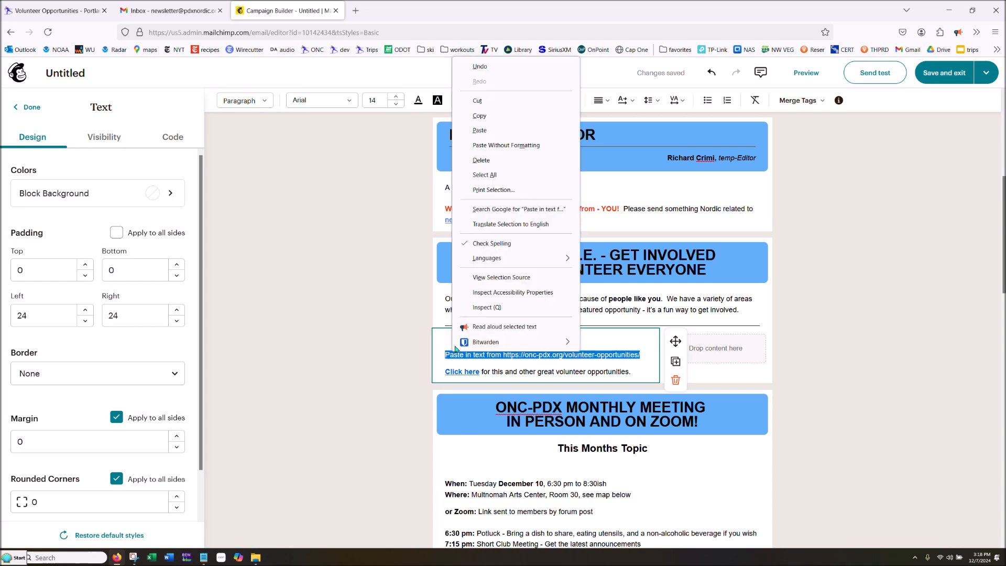
click(495, 135)
Change the volunteer heading "Help With xxx" to "Help With Managing Club Photos"
click(564, 334)
drag(564, 334, 582, 334)
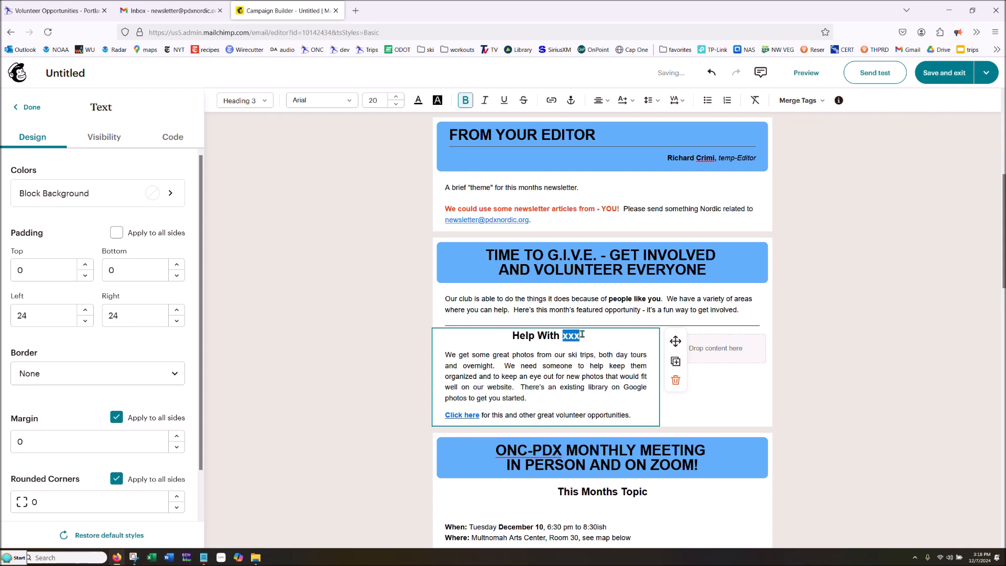
text(Managing Photos)
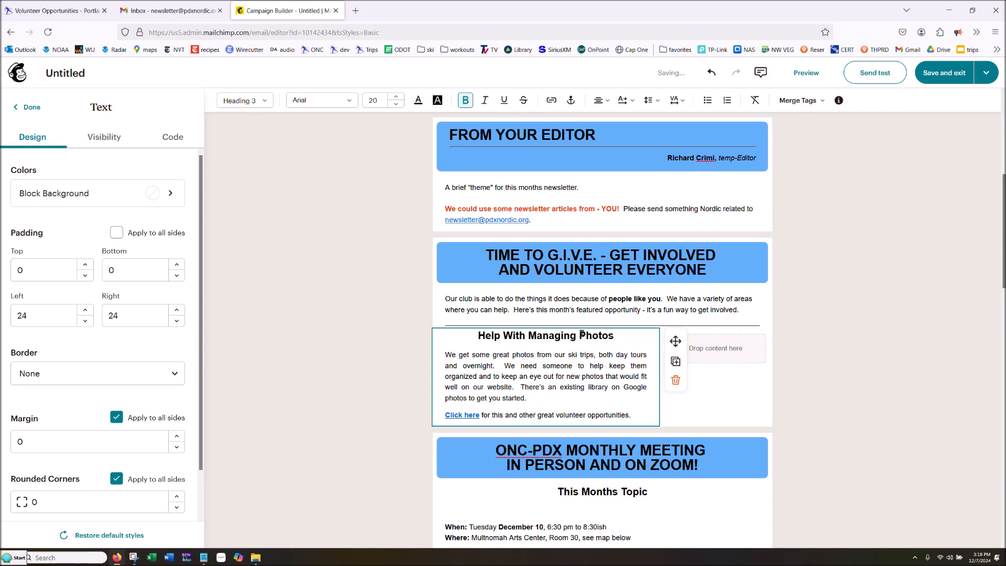
text(Club)
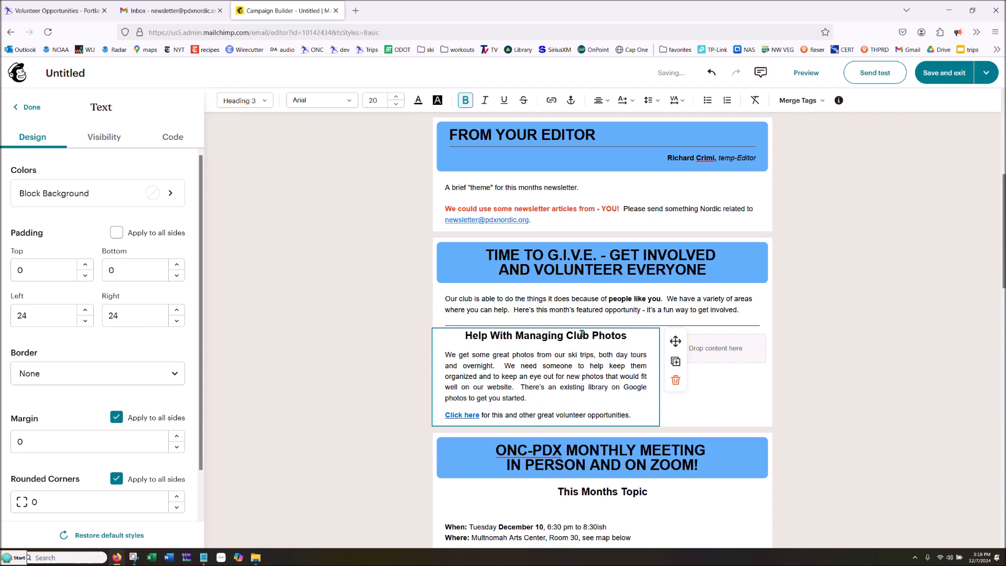
Add an image block in the empty area beside the volunteer text and insert the uploaded photo of the group of skiers
click(731, 366)
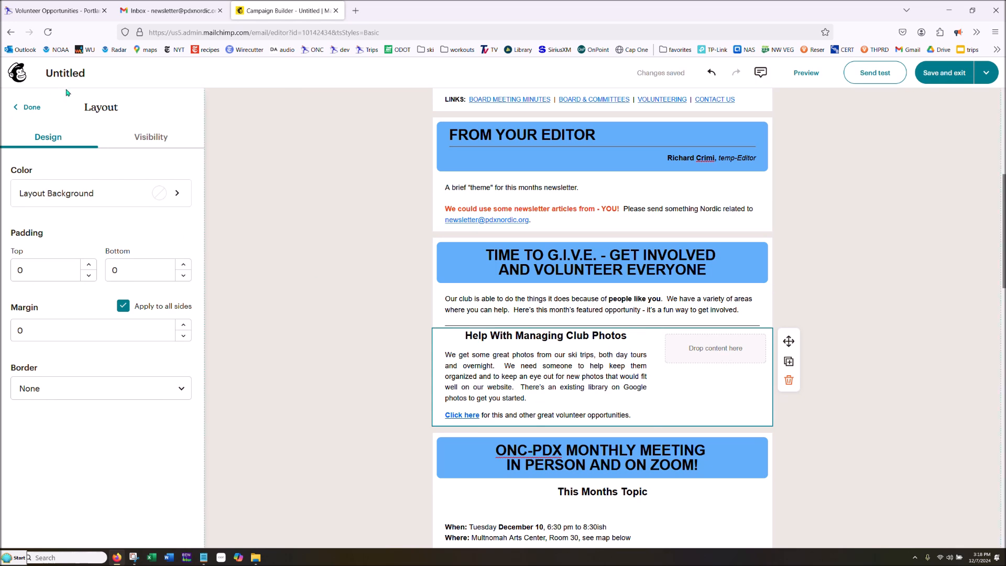
click(31, 107)
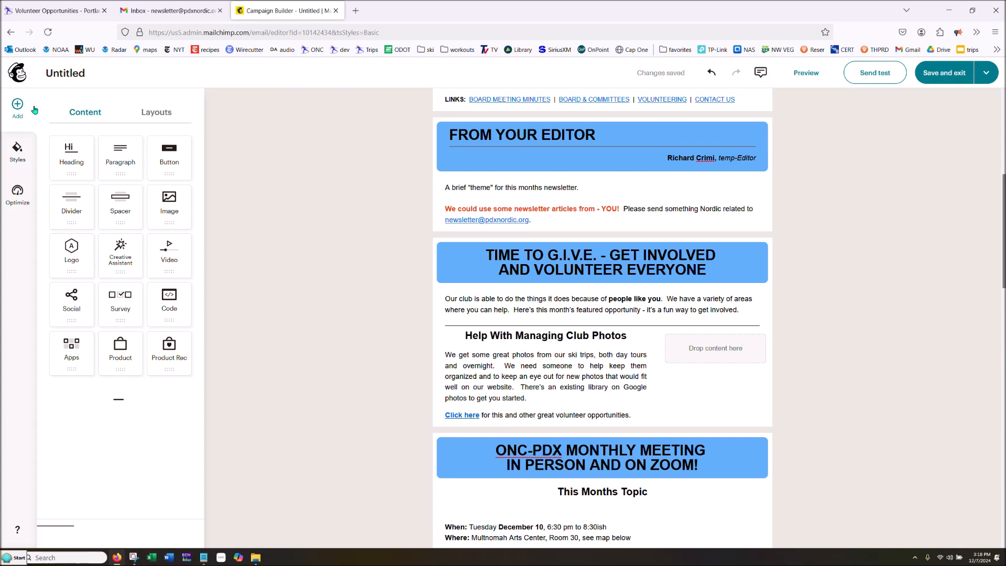
drag(169, 201, 719, 348)
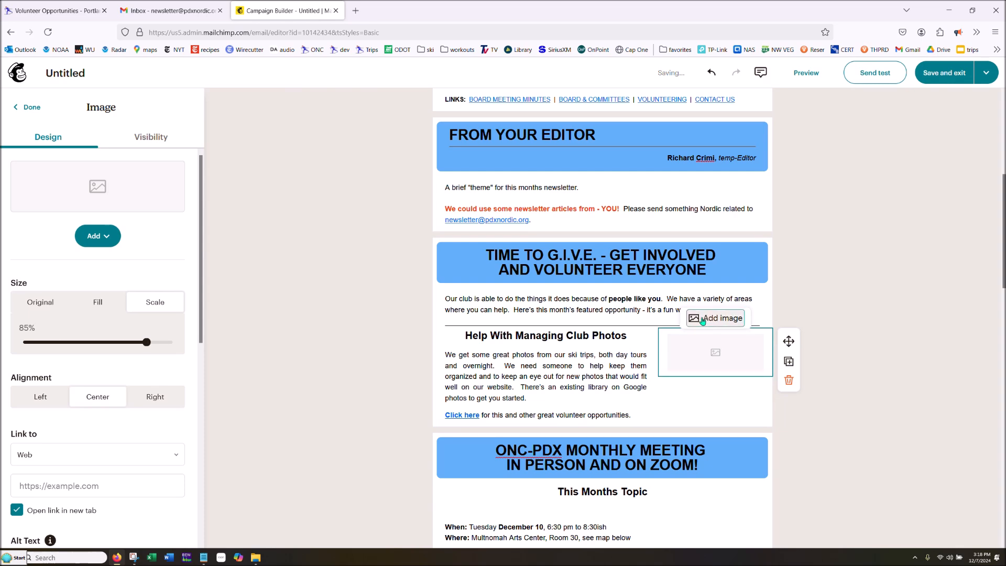
click(703, 322)
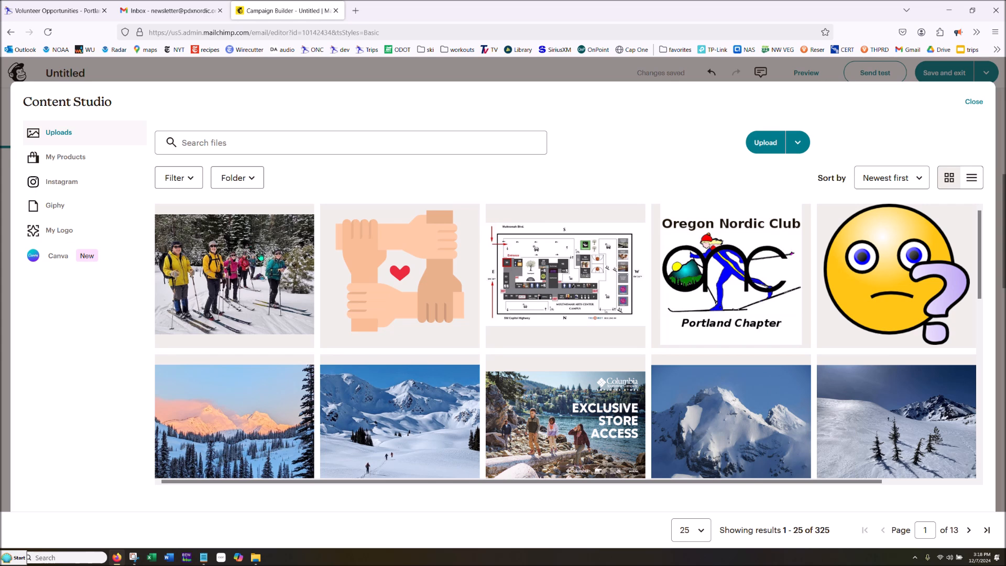
click(772, 147)
click(235, 257)
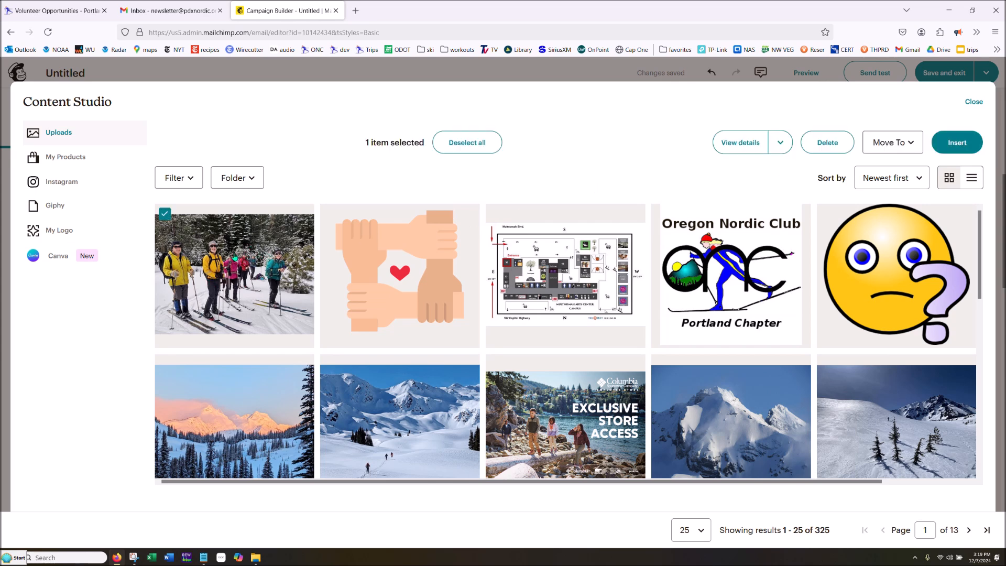
click(962, 142)
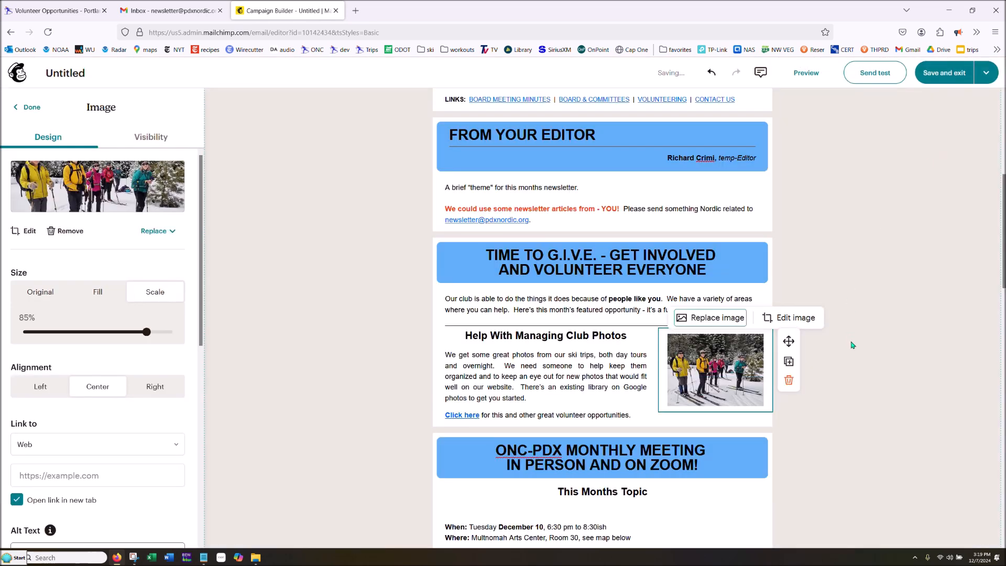
scroll(846, 330, down, 5)
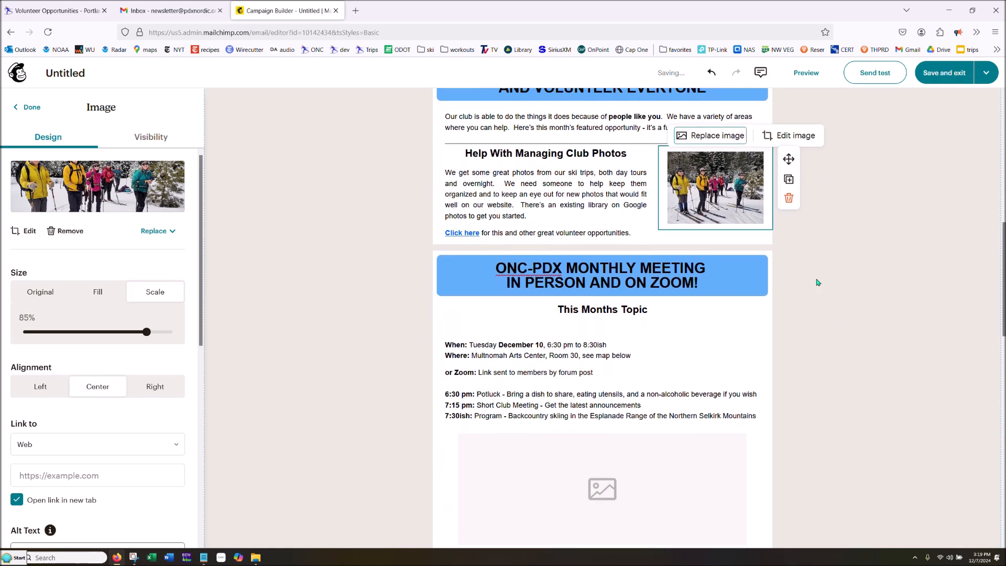
scroll(814, 272, down, 2)
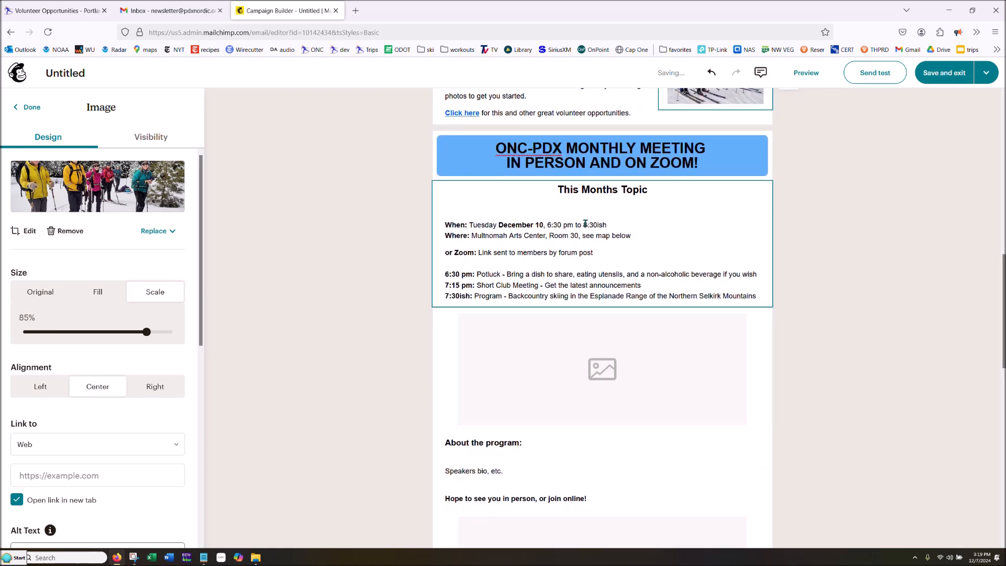
scroll(644, 222, down, 2)
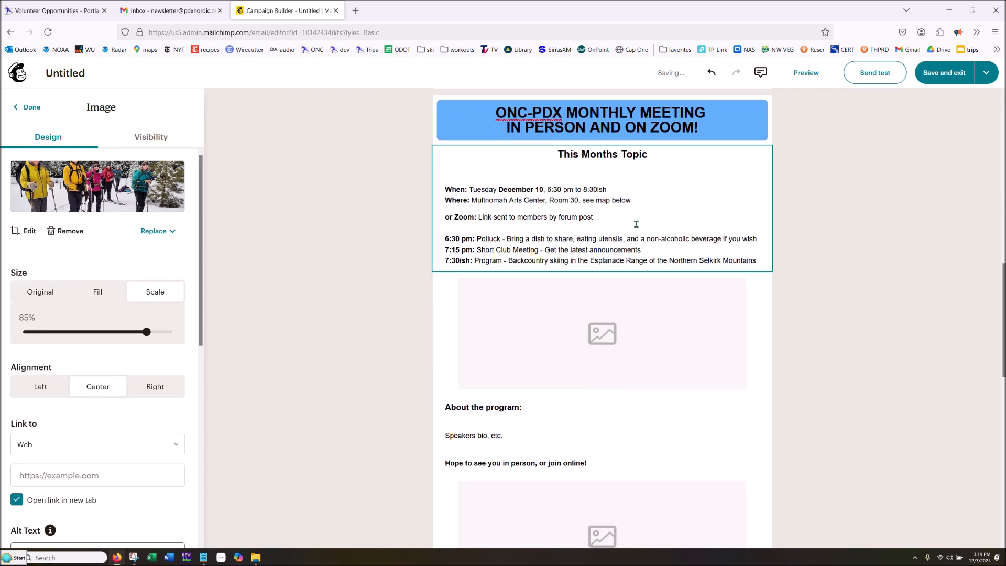
Insert the uploaded photo of skiers crossing a snowy mountain basin into the empty image block below the monthly meeting schedule
click(556, 279)
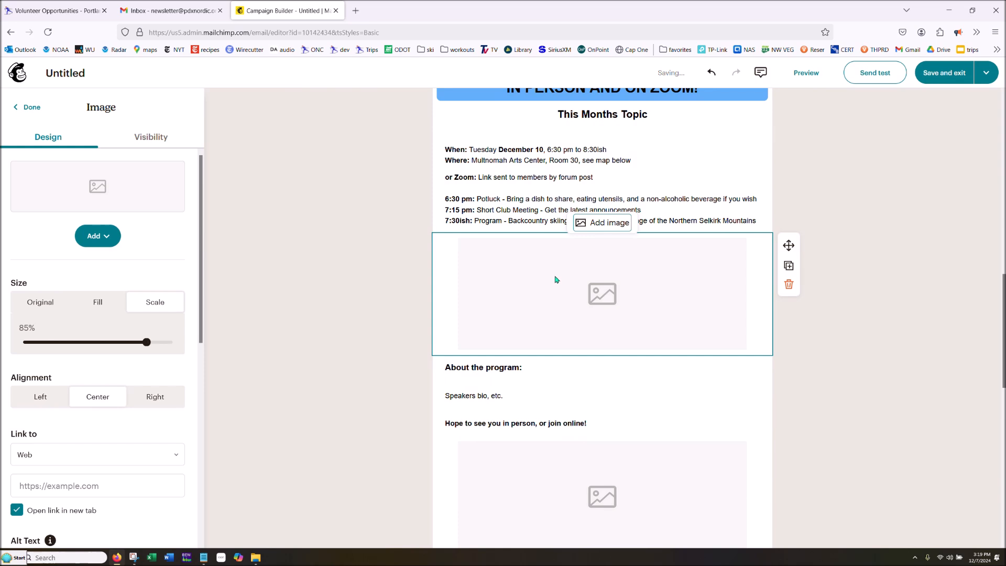
click(92, 237)
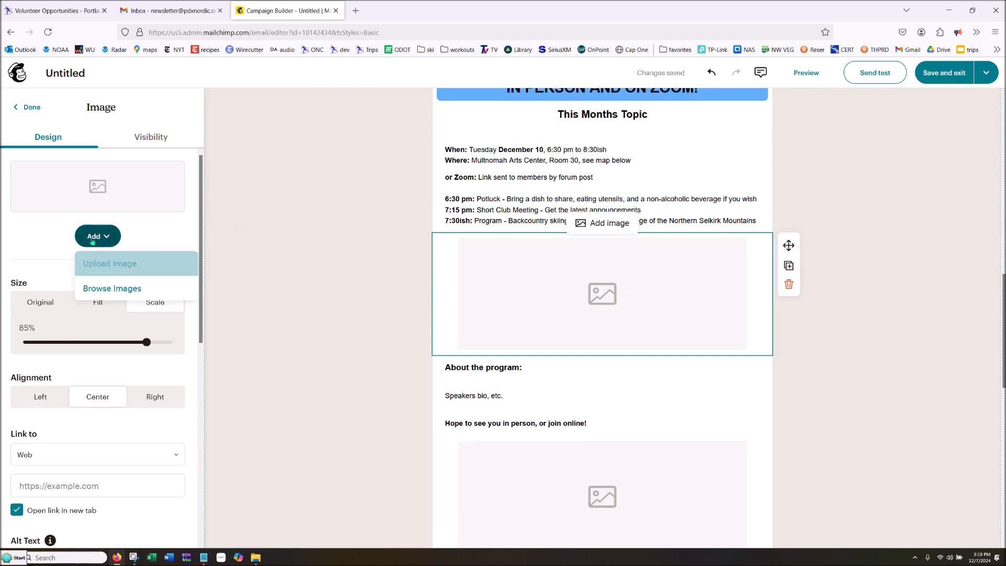
click(109, 288)
scroll(387, 333, down, 3)
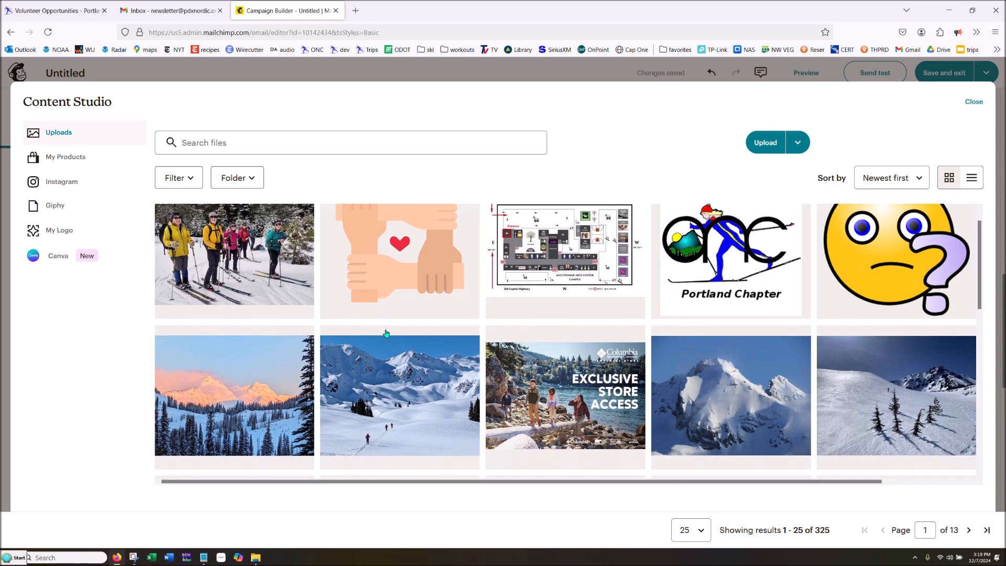
click(392, 338)
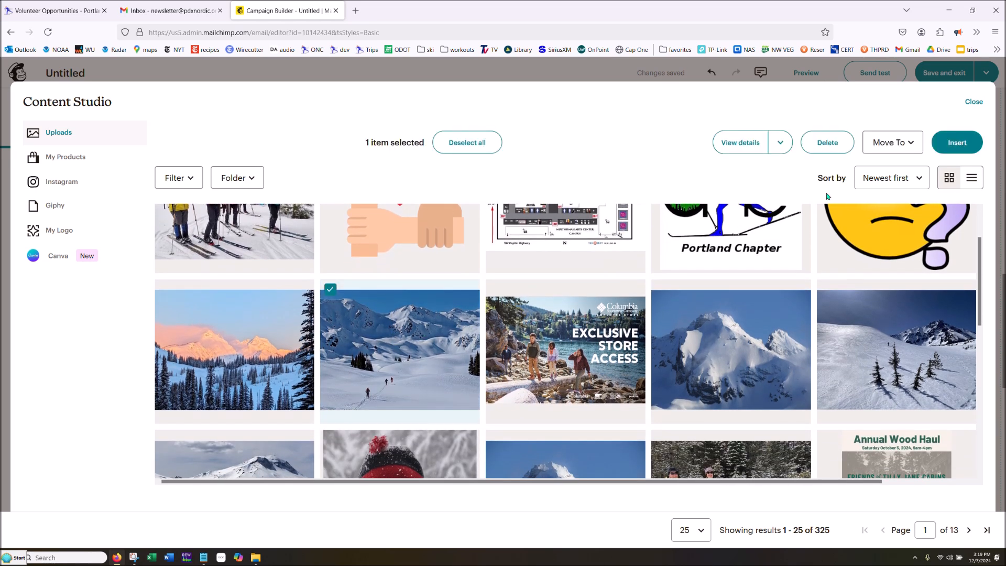
scroll(519, 375, down, 3)
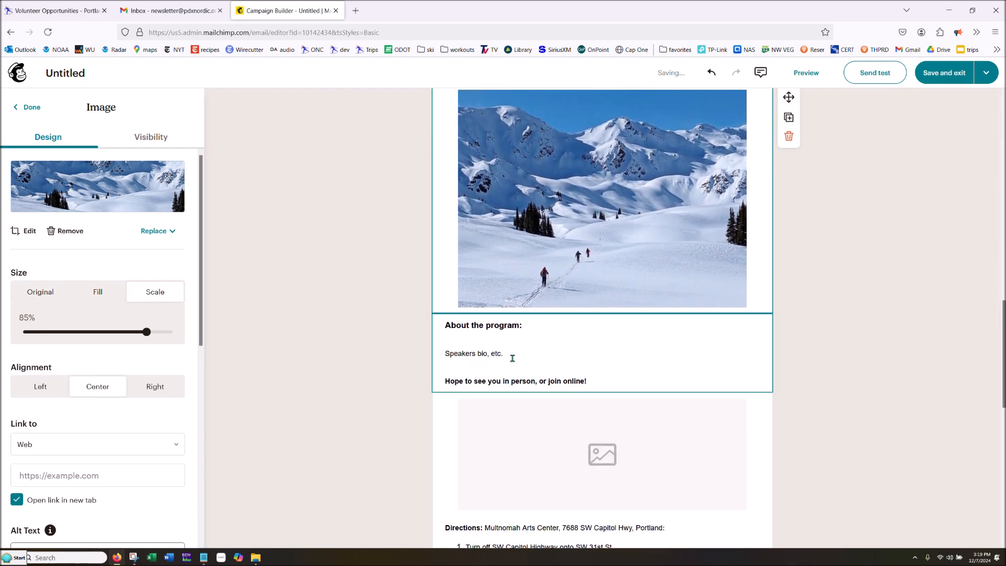
click(508, 349)
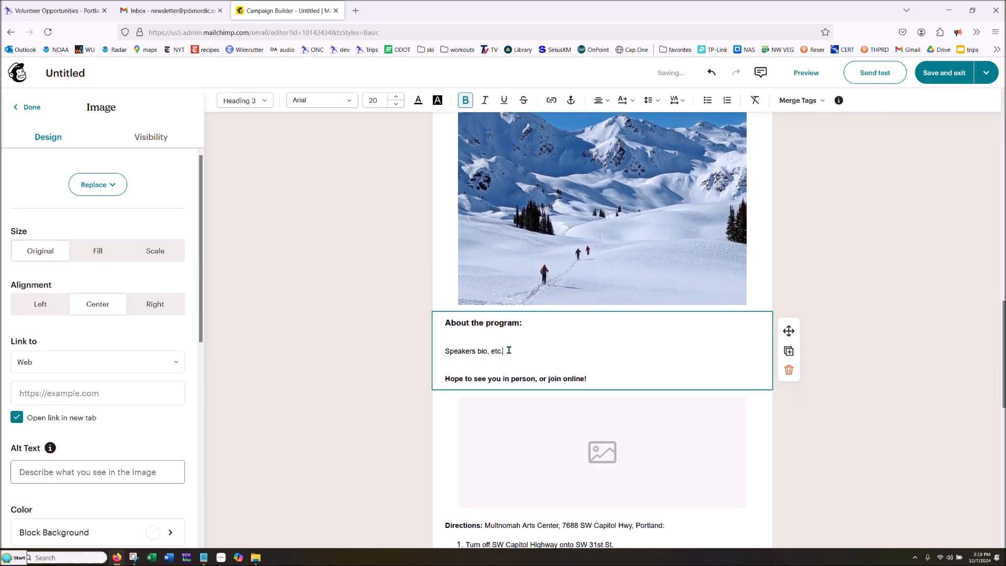
drag(445, 322, 455, 348)
click(478, 350)
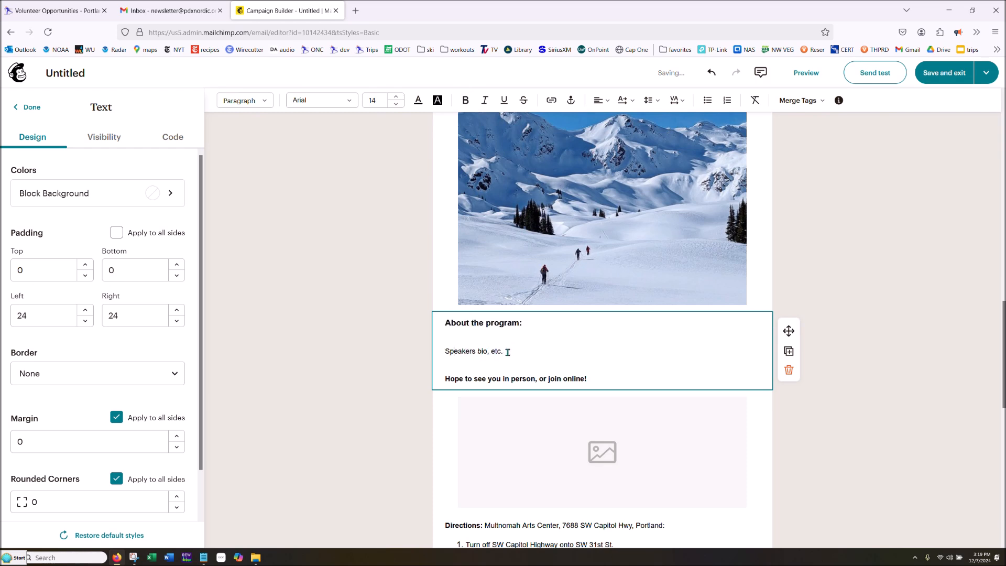
Insert the uploaded photo of pink sunlit peaks above a snowy forest into the empty image block above the Directions text
click(592, 453)
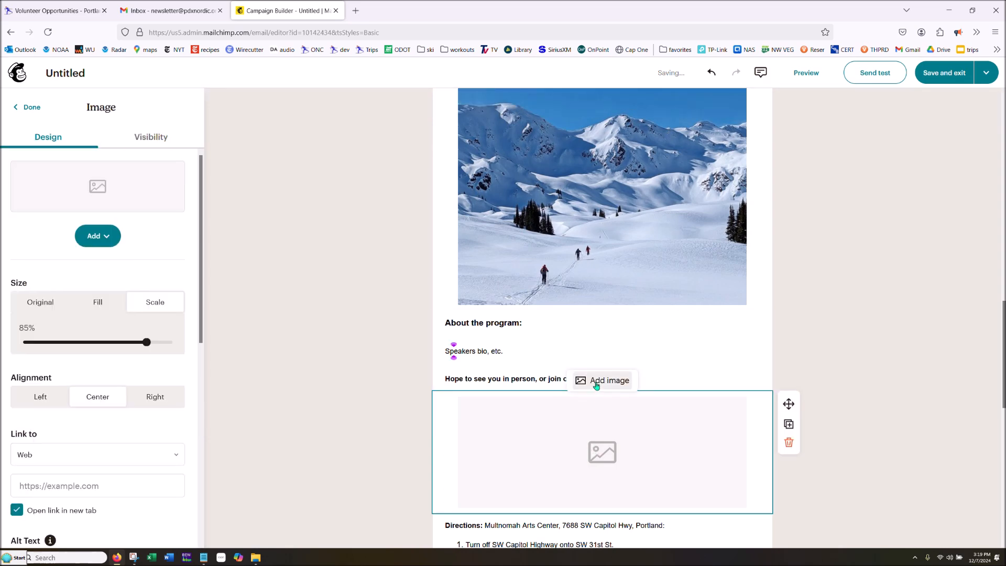
click(597, 381)
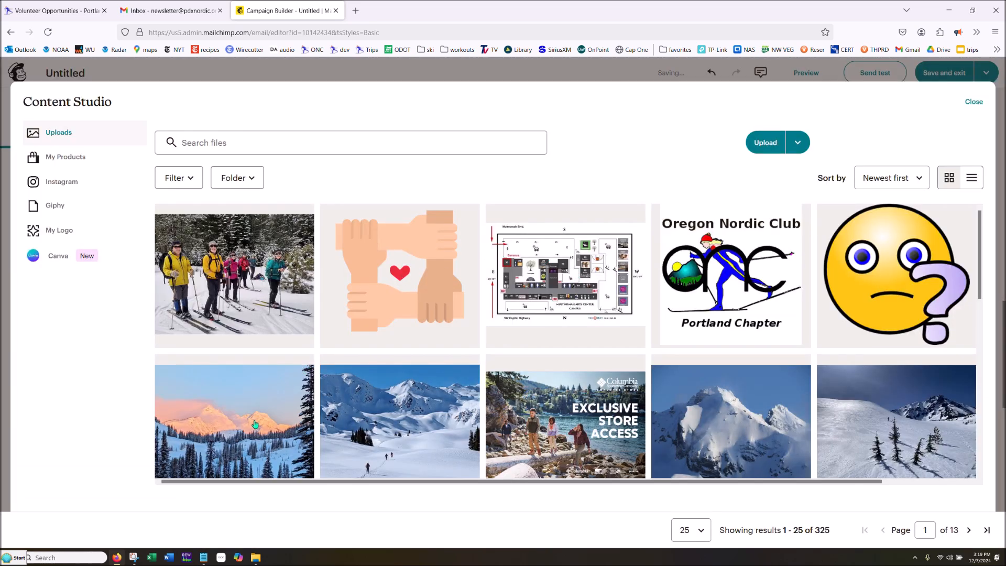
click(255, 424)
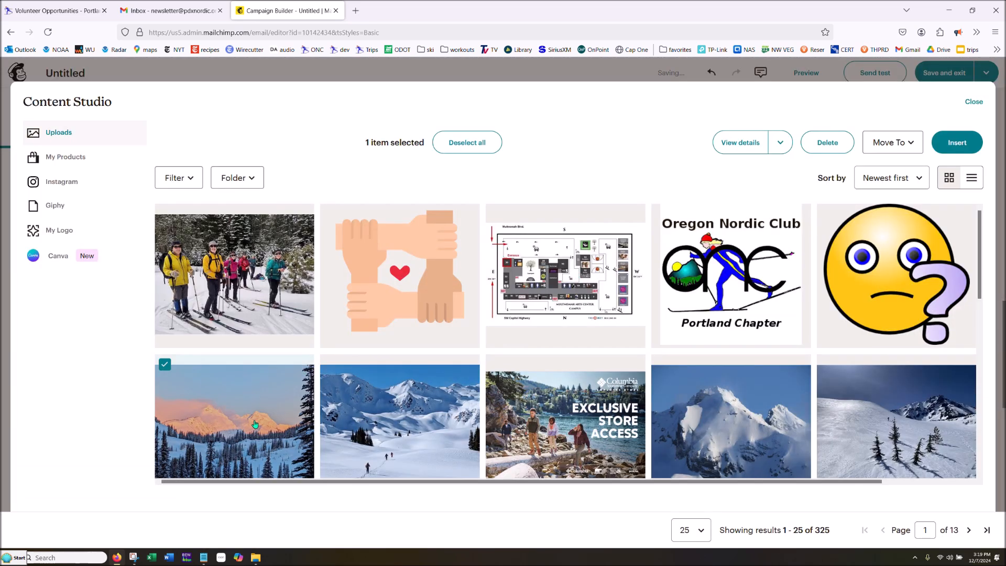
click(947, 154)
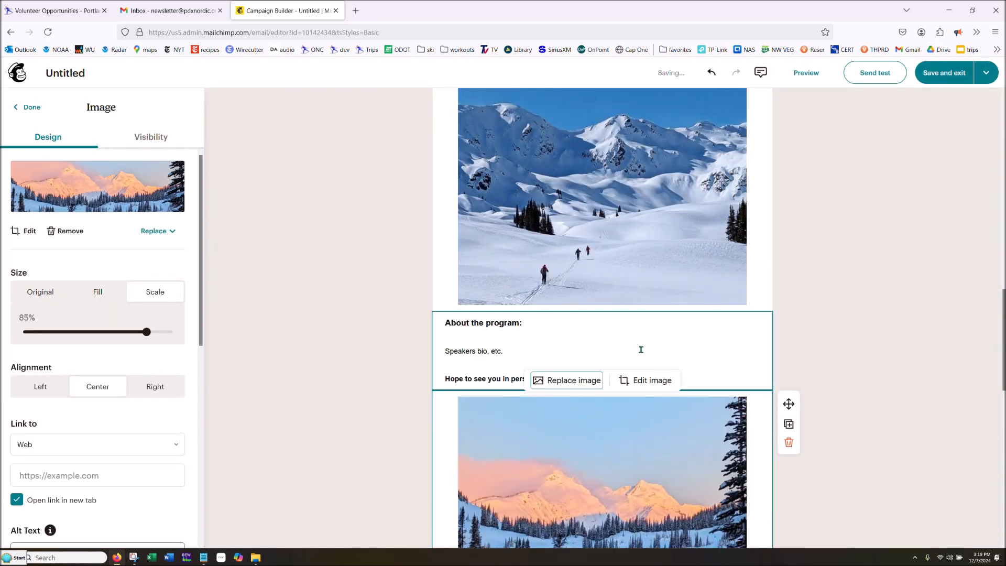
Switch to the newsletter's Gmail inbox and open Google Drive from it
scroll(653, 350, down, 6)
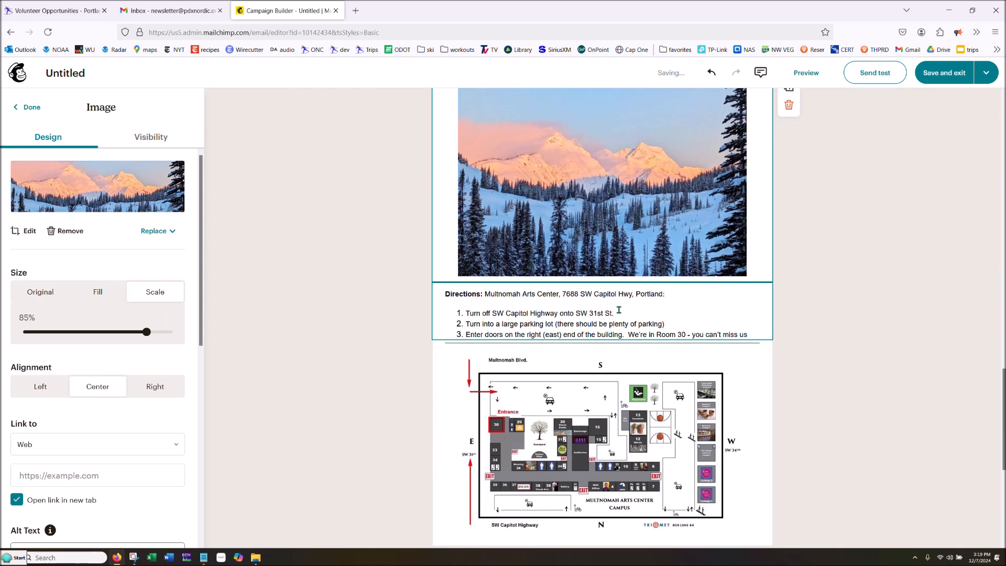
scroll(613, 289, down, 3)
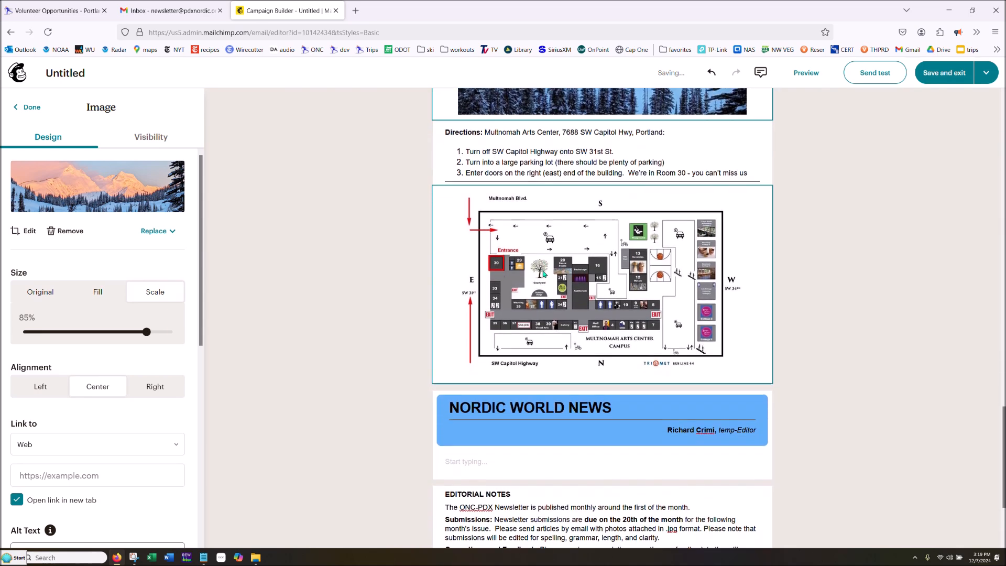
scroll(553, 307, down, 2)
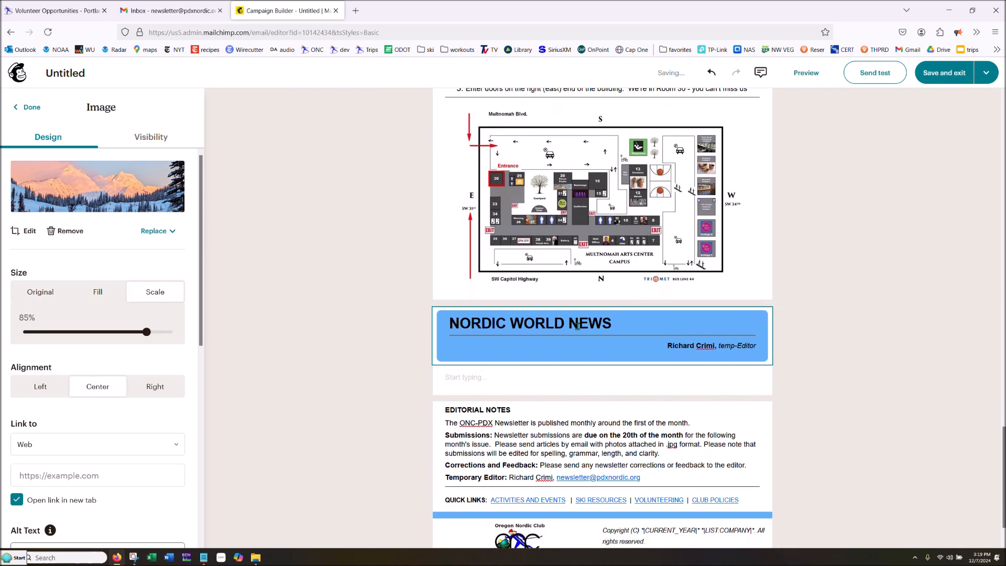
scroll(544, 326, down, 1)
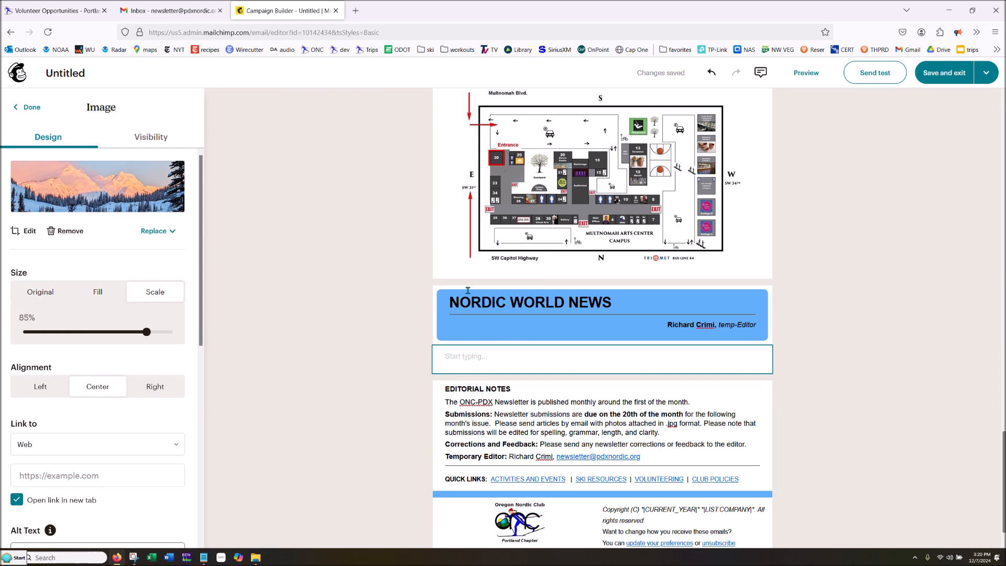
click(192, 13)
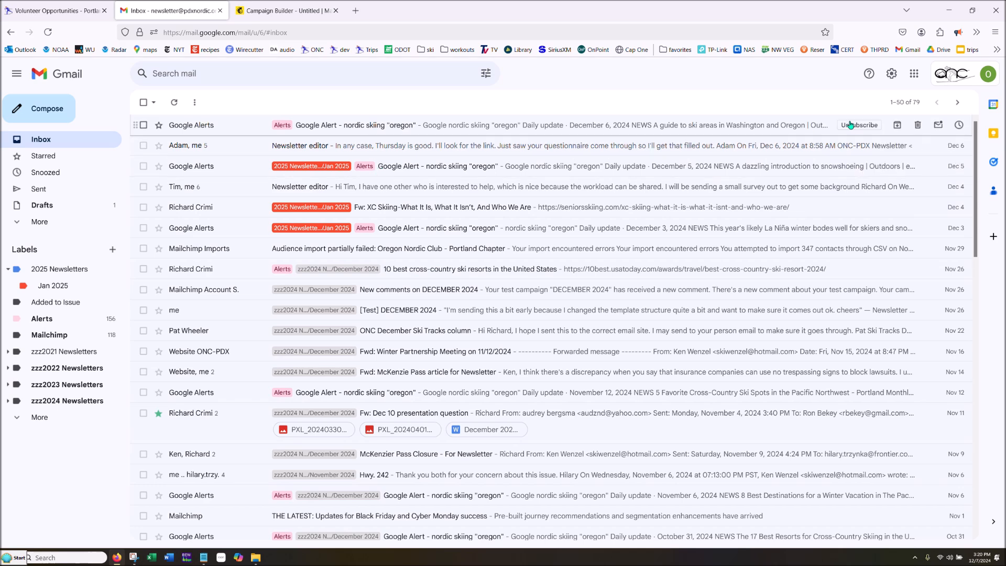
click(913, 74)
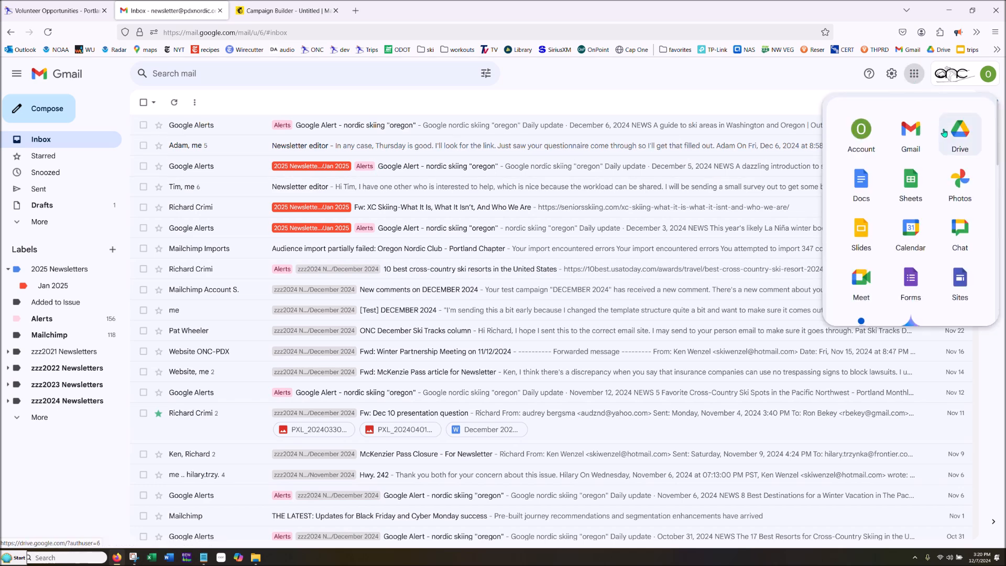
click(967, 135)
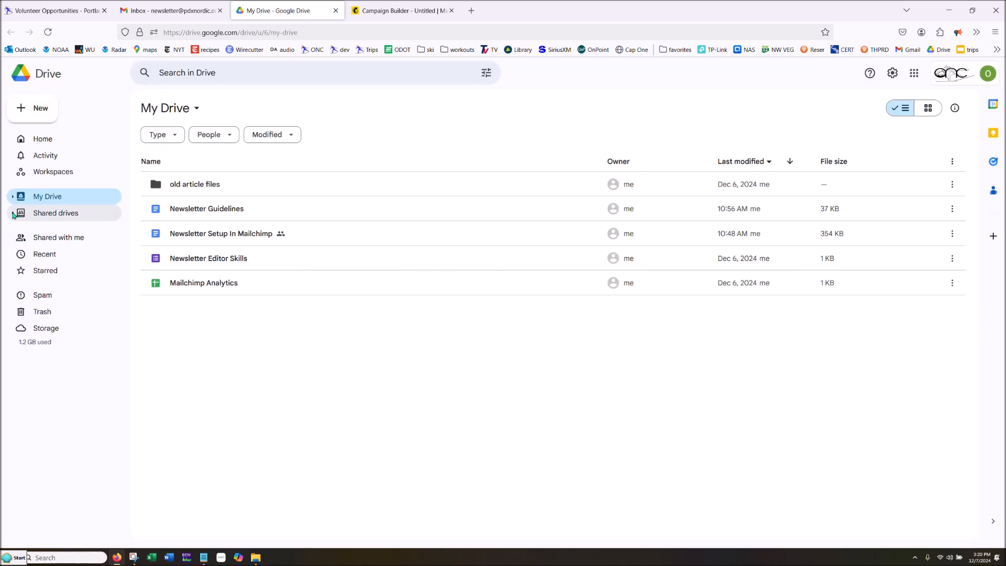
Open the document "Nordic World News - Jan 2025" from the 2025 folder of the Newsletter shared drive
click(13, 214)
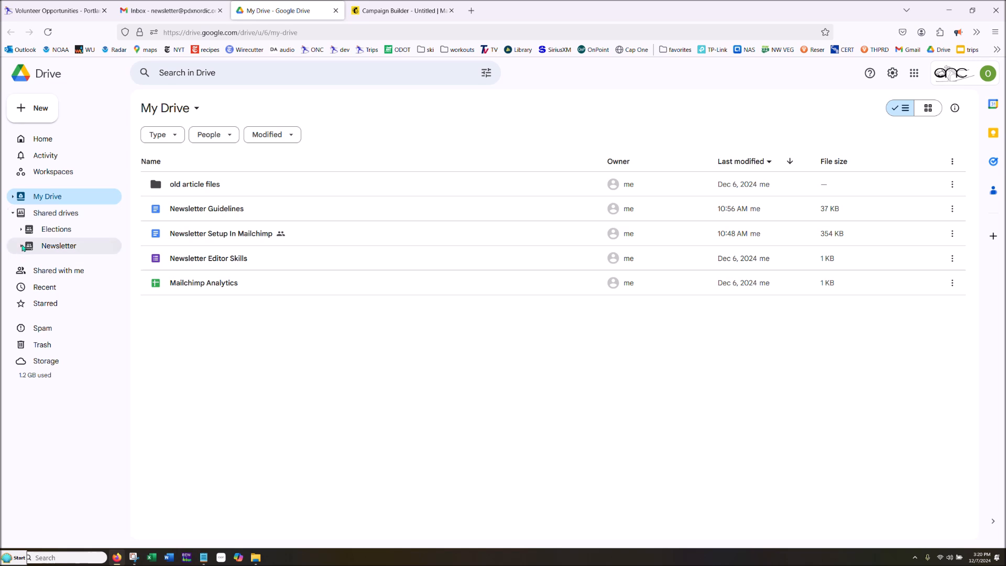
click(22, 246)
click(48, 329)
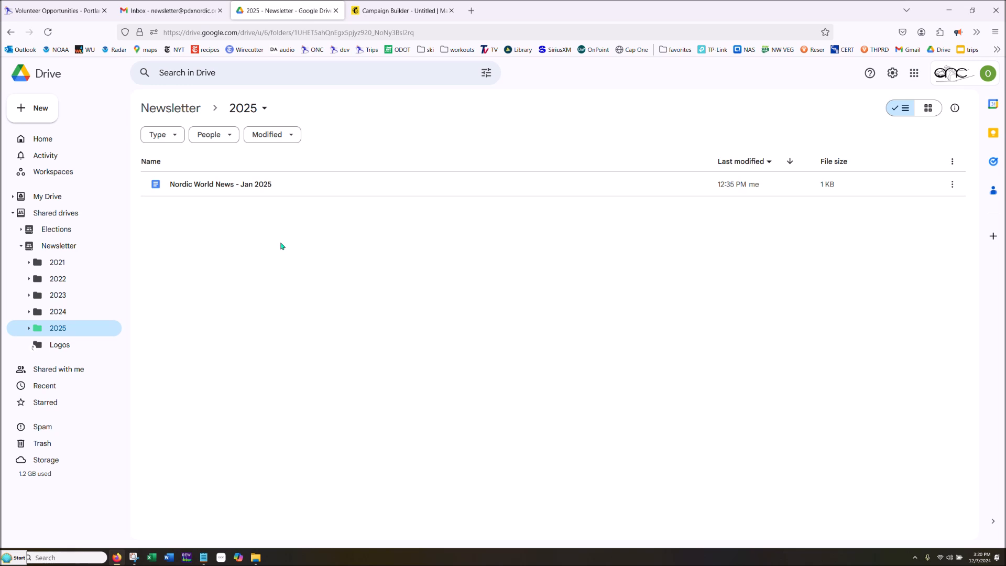
double_click(219, 186)
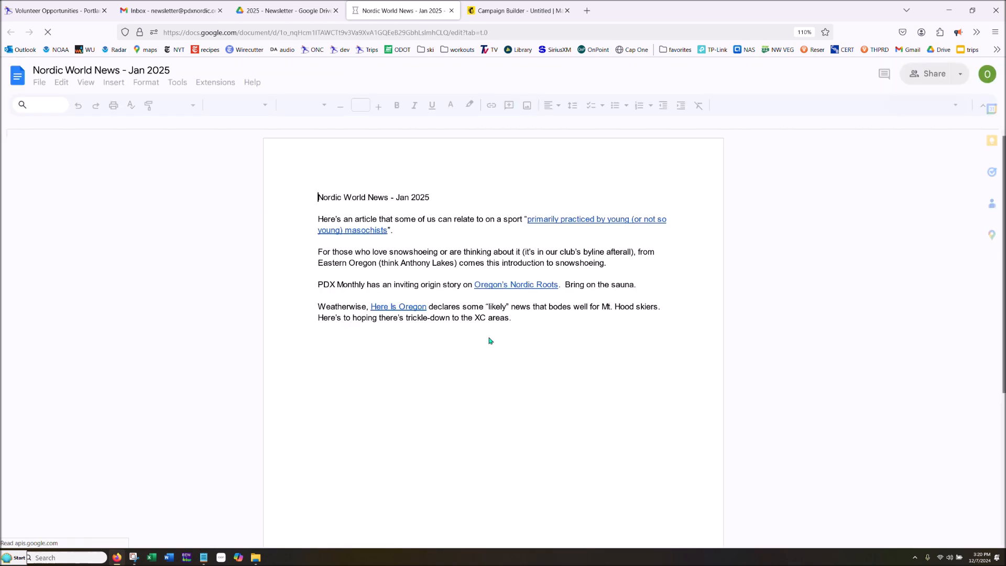
Copy all the article paragraphs below the title of the Nordic World News document
drag(513, 320, 320, 219)
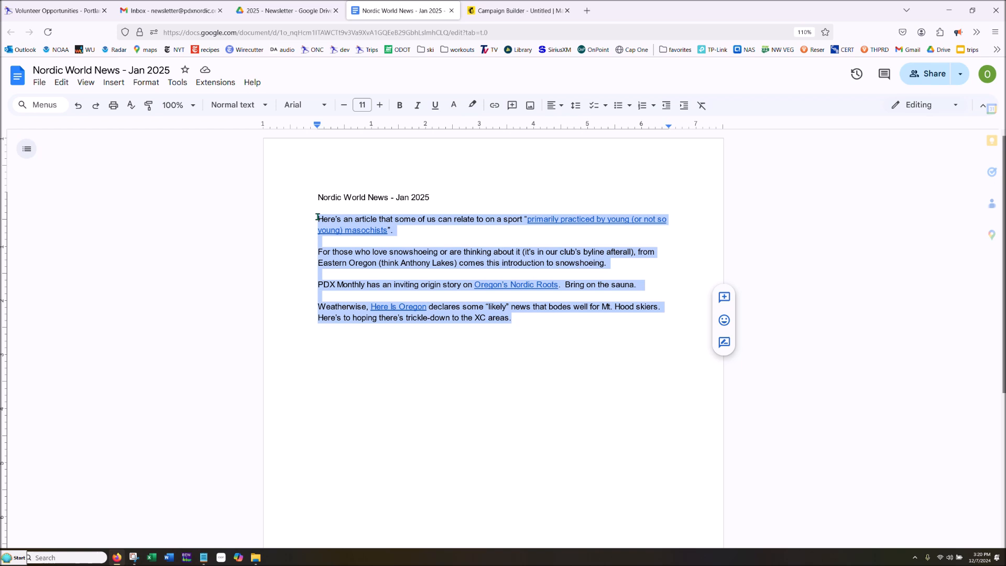
right_click(321, 219)
click(339, 248)
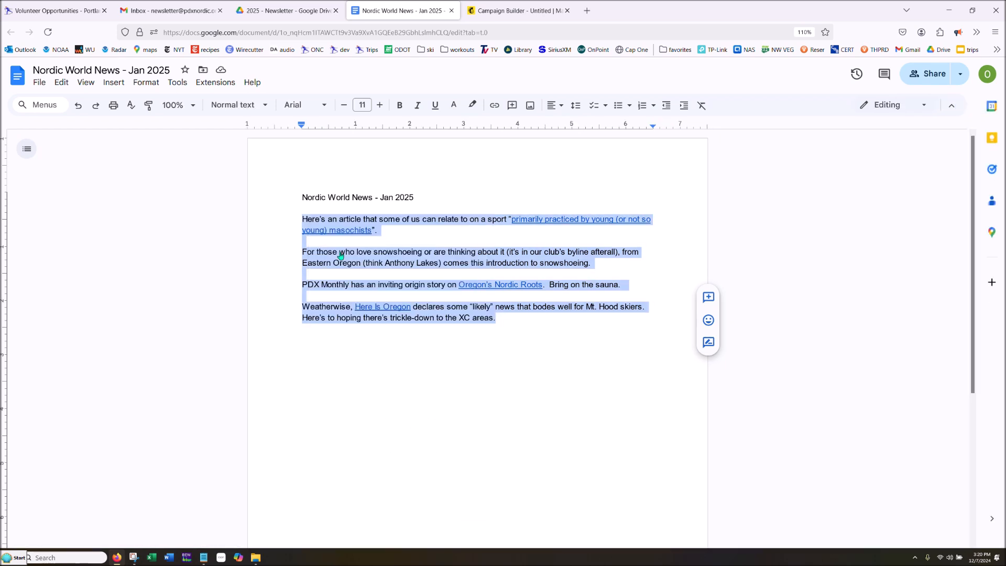
Switch back to the Mailchimp email and paste the copied articles into the empty text block below the Nordic World News heading
click(560, 17)
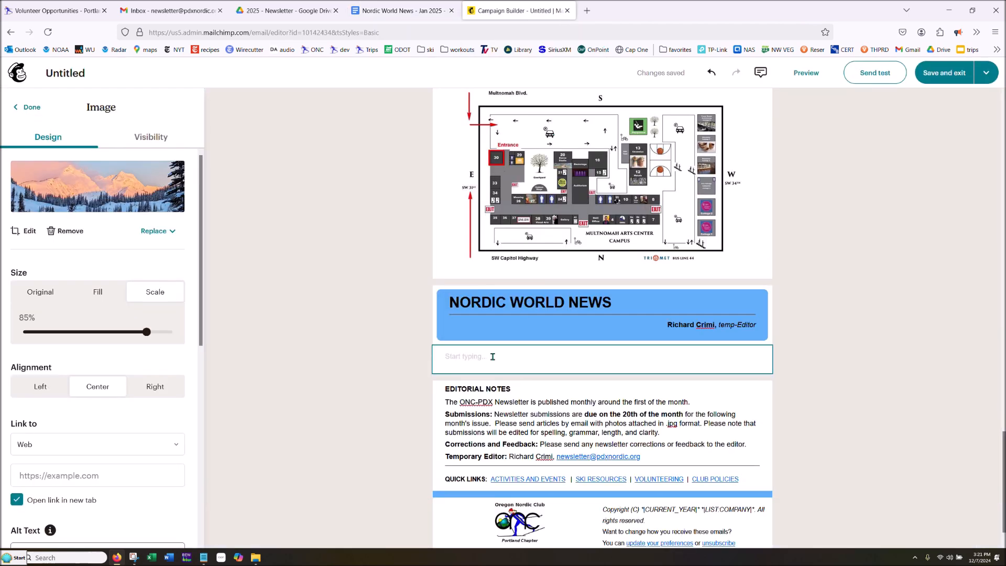
click(458, 356)
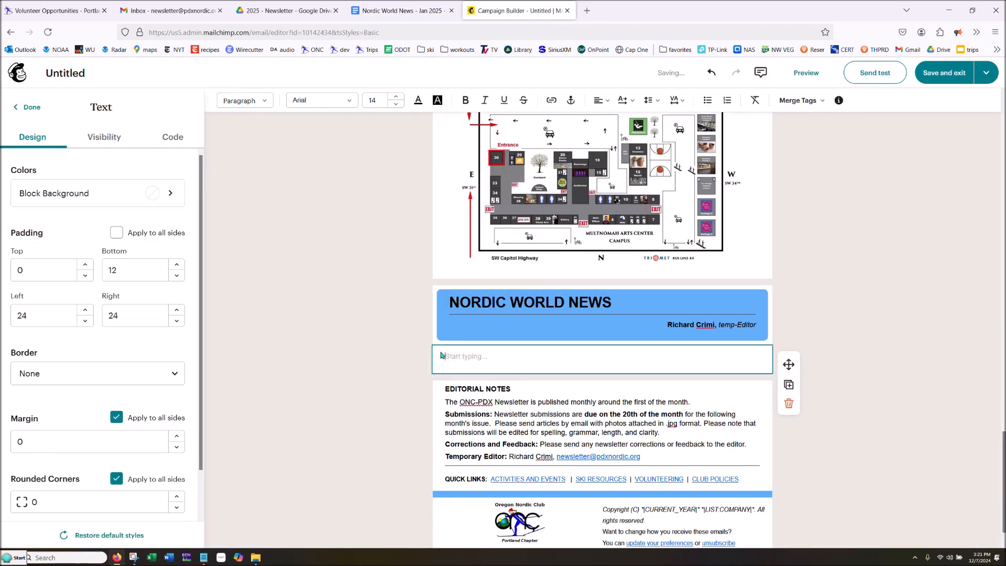
right_click(447, 356)
click(472, 230)
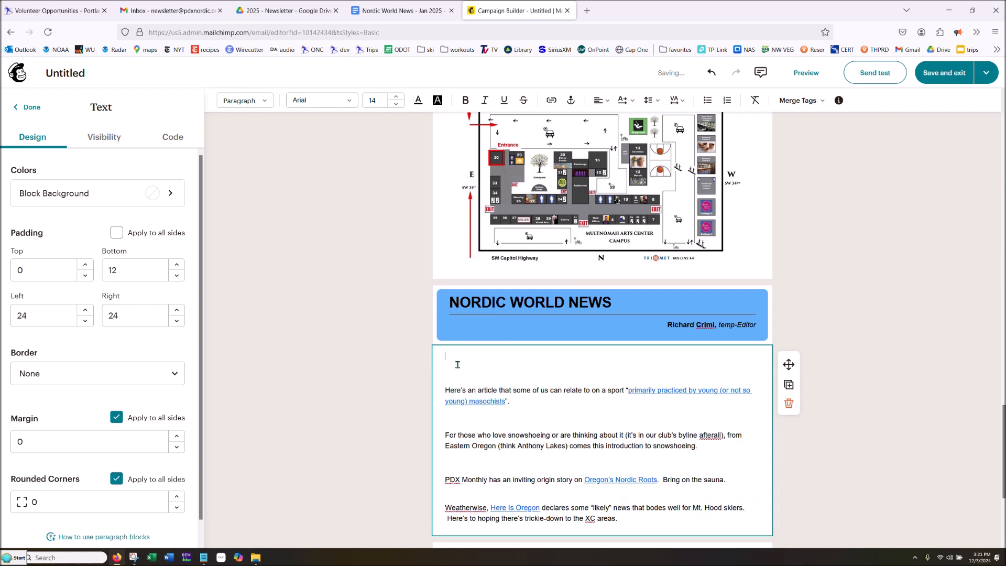
Delete the extra blank lines above and between the pasted Nordic World News paragraphs
key(Delete)
key(Delete)
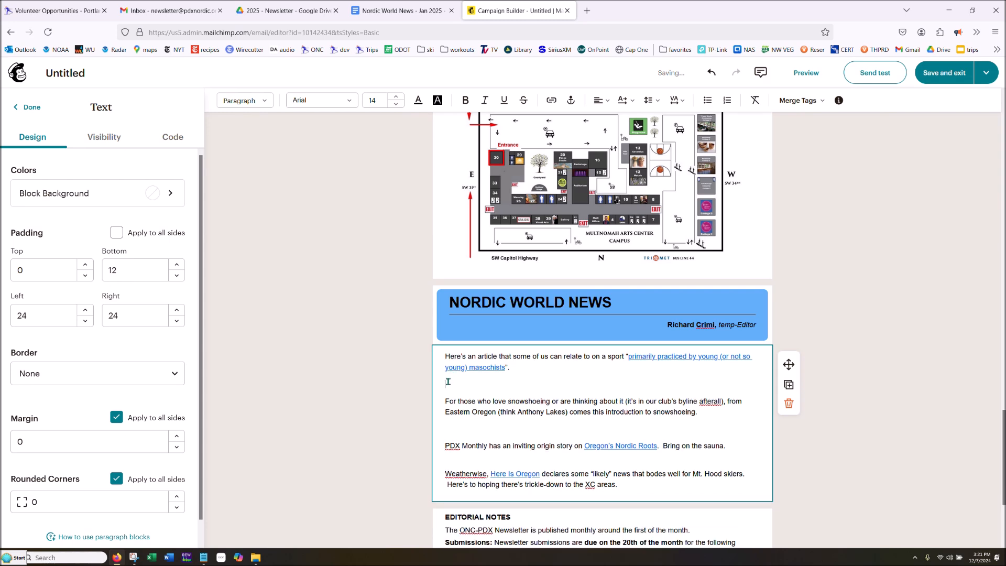
key(Delete)
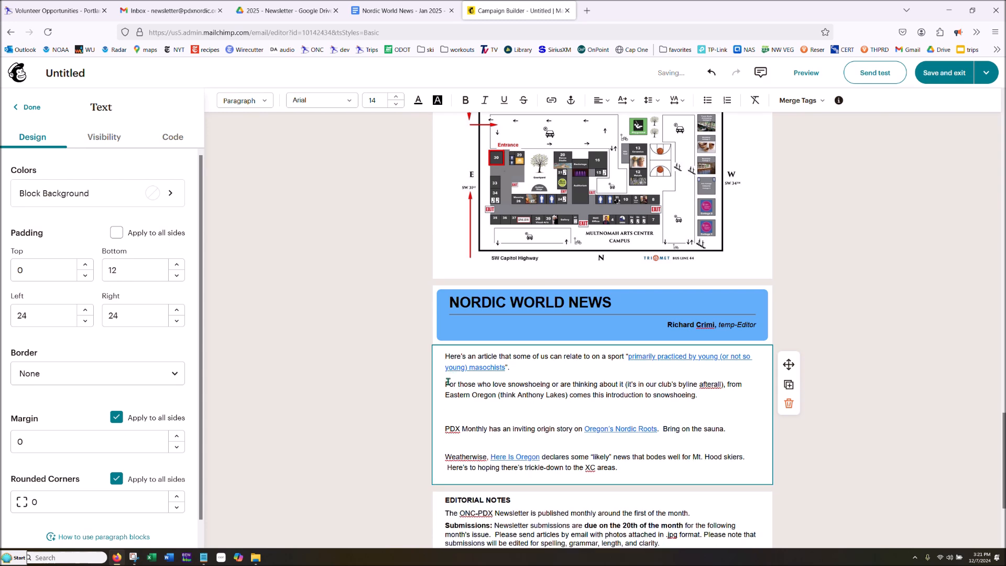
shift+click(447, 408)
click(447, 408)
key(Delete)
click(448, 427)
key(Delete)
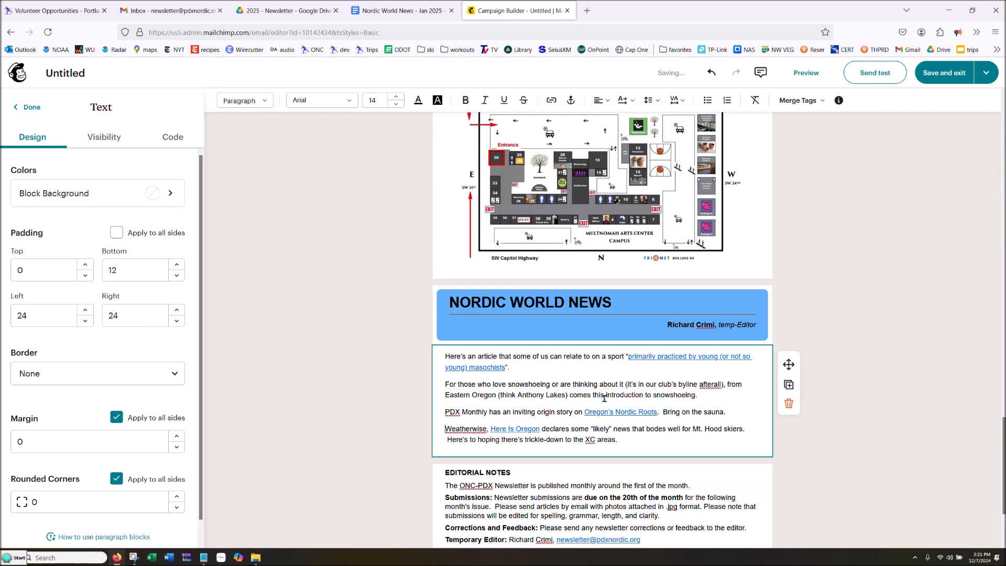
Duplicate the divider block between the Nordic World News text and the Editorial Notes, and select the Nordic World News heading block
scroll(606, 396, down, 3)
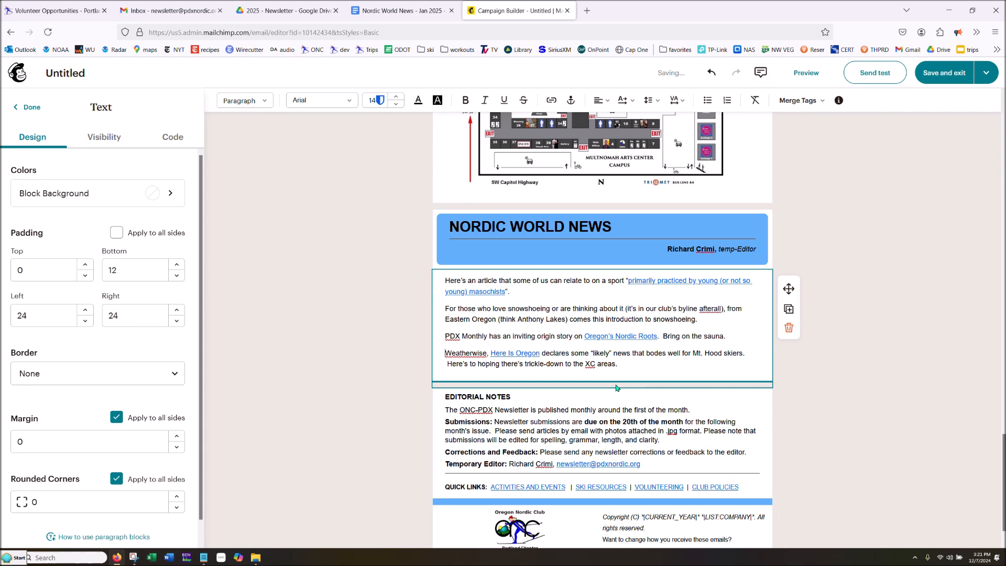
click(633, 236)
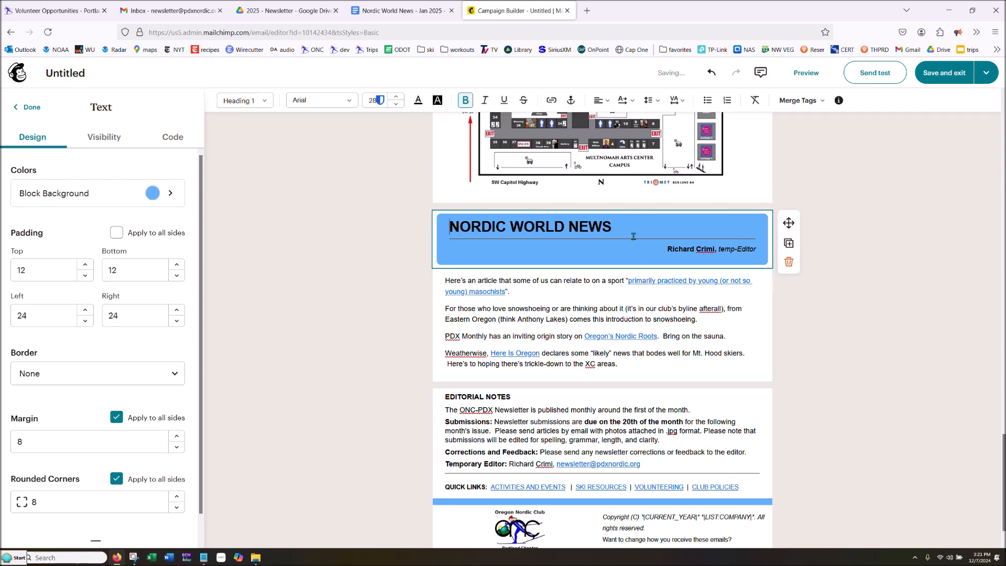
click(624, 287)
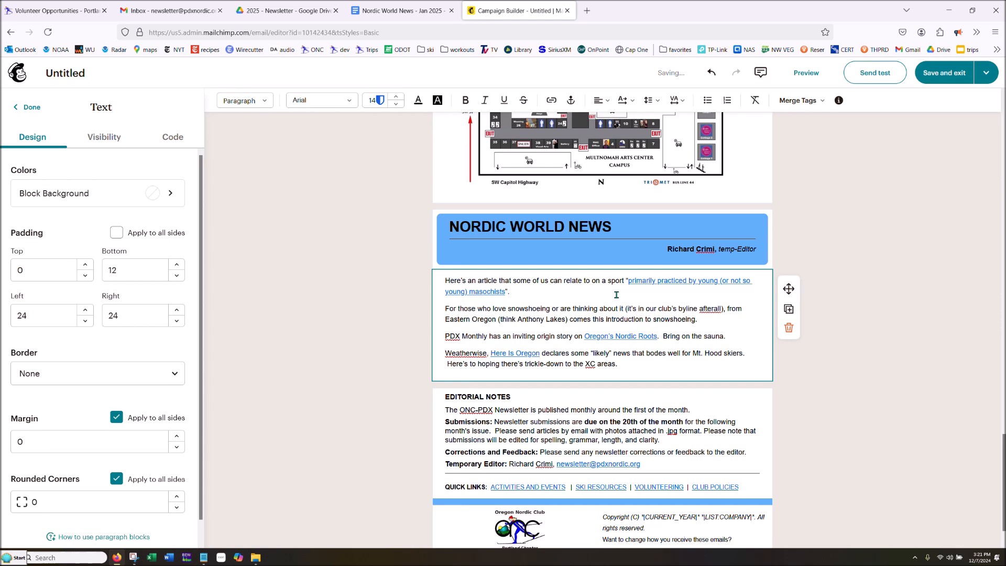
click(598, 385)
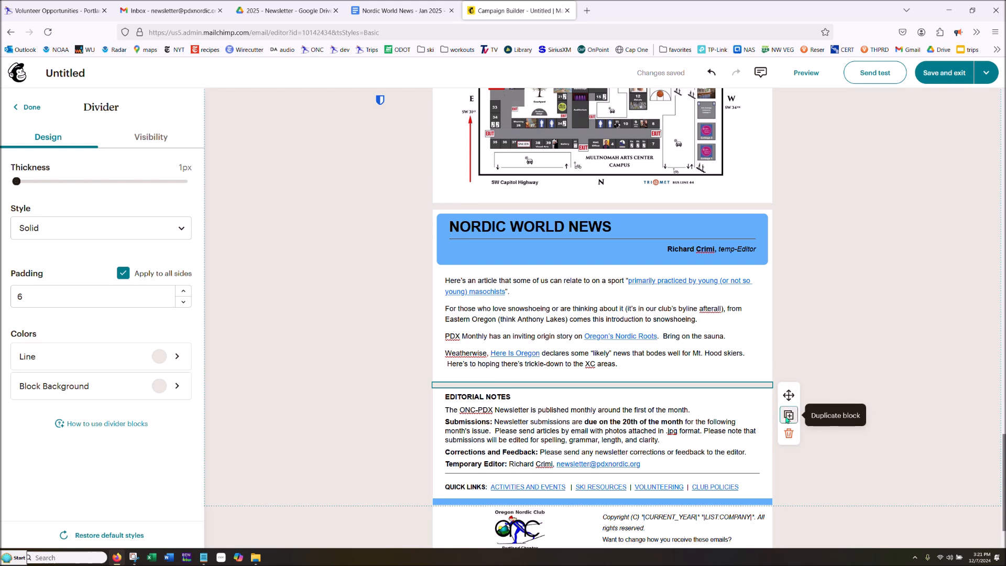
click(788, 416)
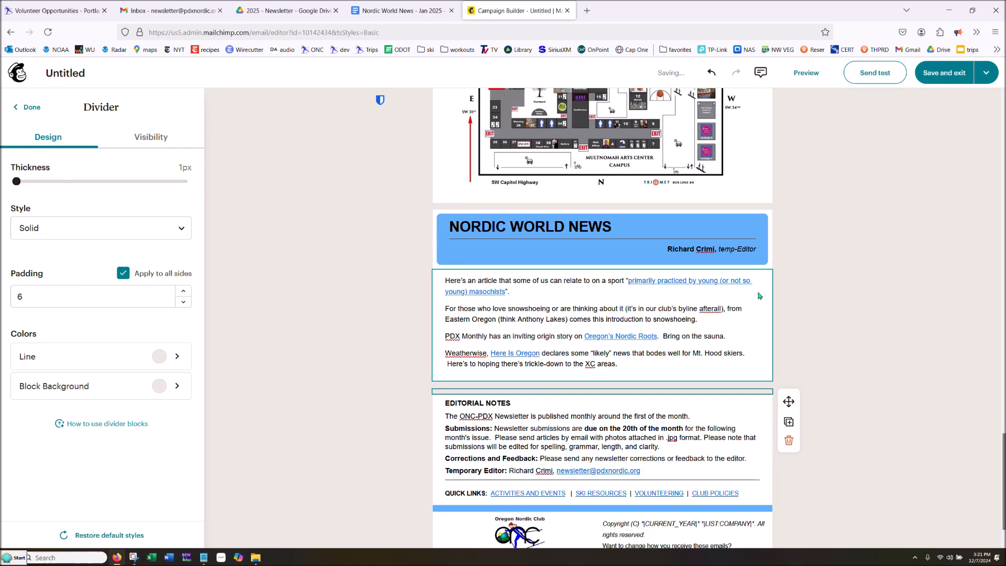
click(709, 232)
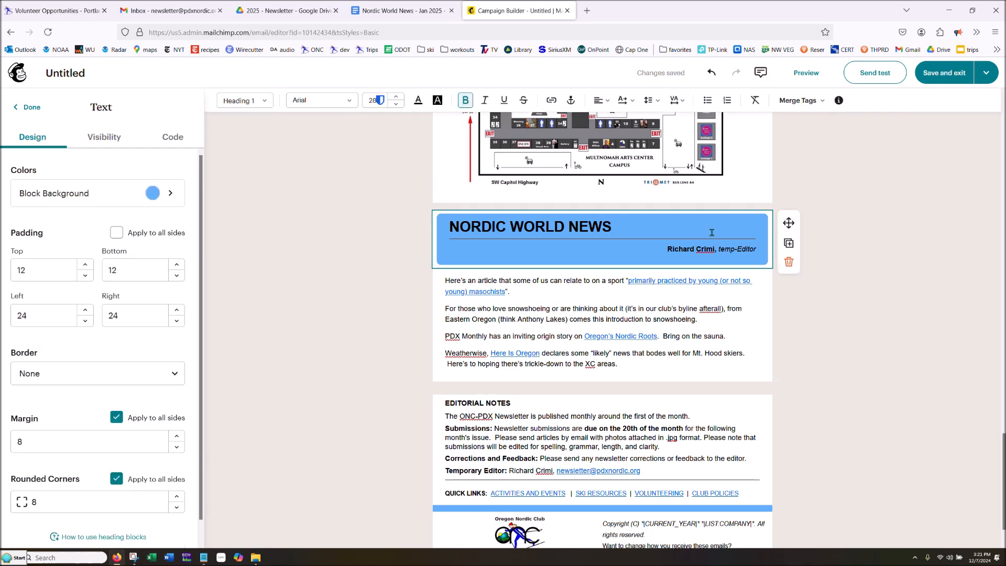
Place a copy of the Nordic World News heading block between the article text and the Editorial Notes, and retitle it "ARTICLE 1"
click(788, 242)
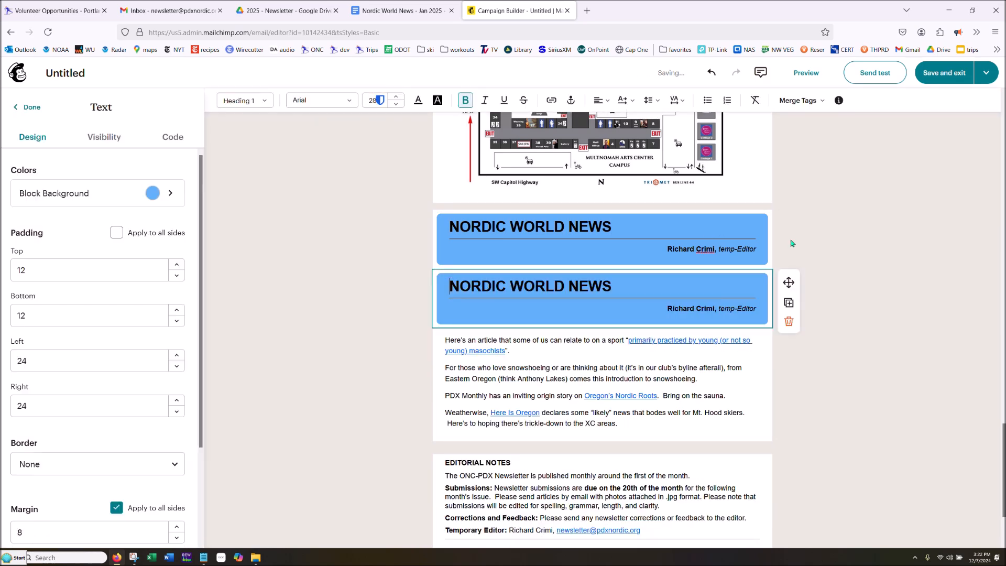
drag(790, 286, 739, 463)
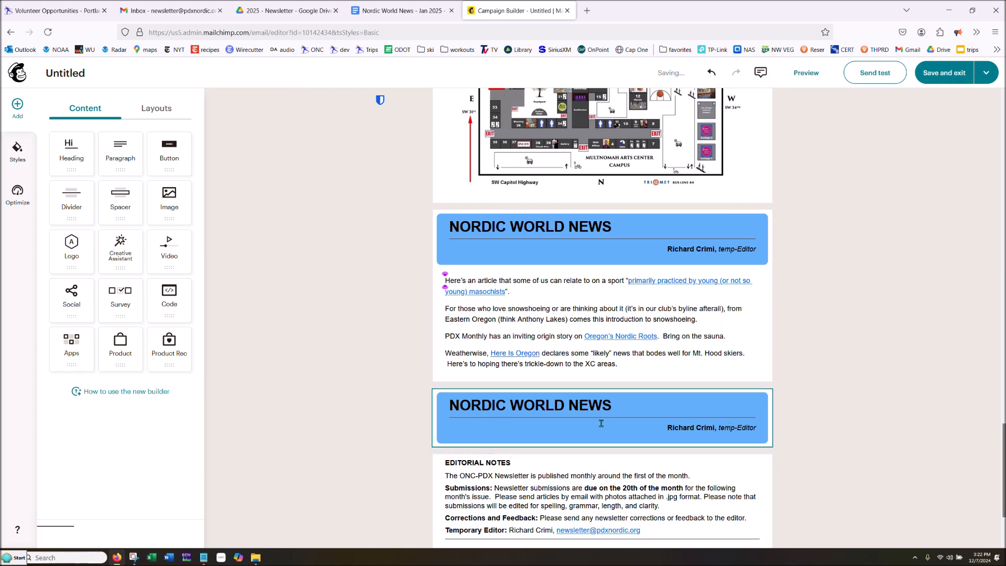
click(611, 405)
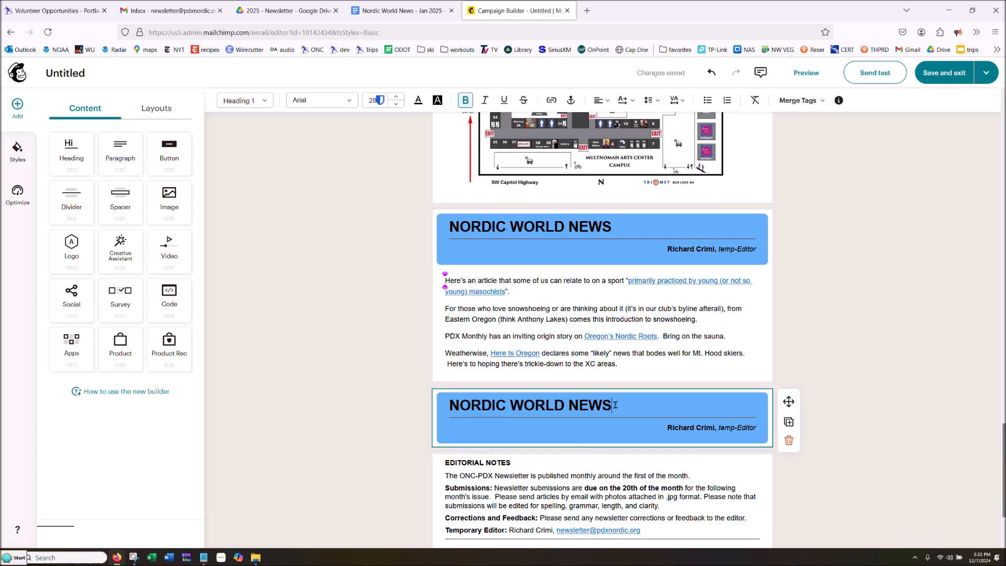
drag(611, 405, 449, 407)
text(A)
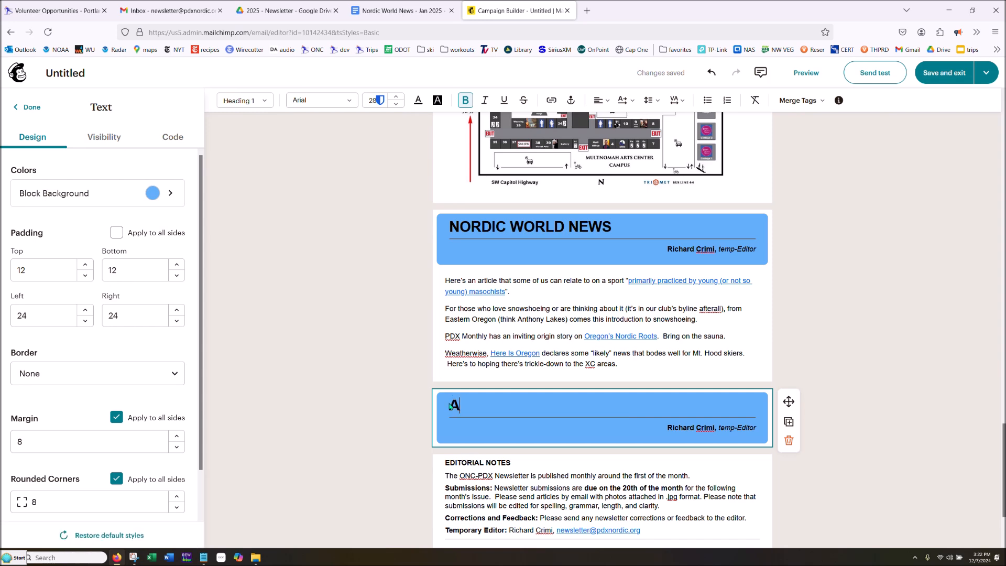
text(RTICLE 1)
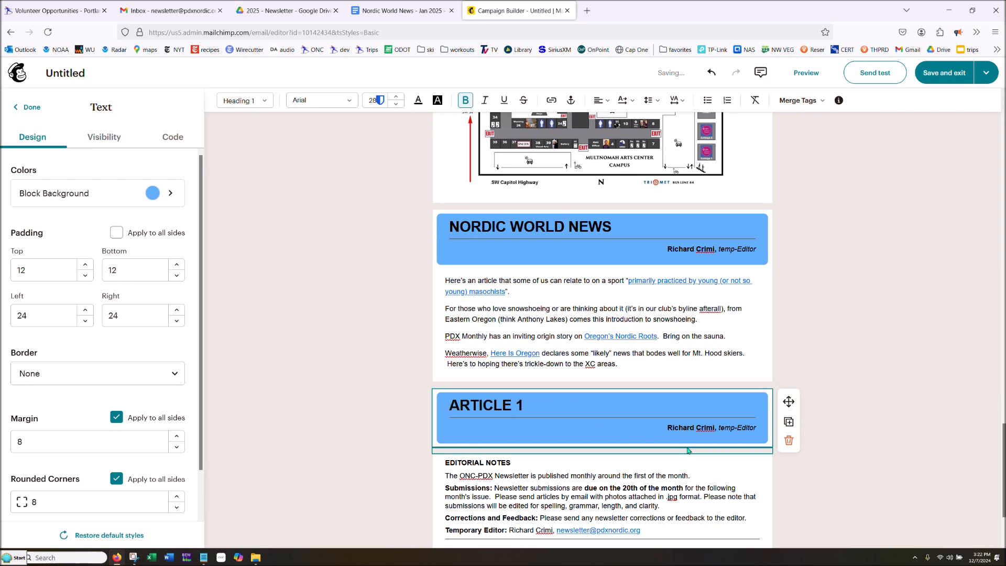
Change the byline in the Article 1 heading to bold "Submitted by," followed by italic "grand poobah"
drag(669, 427, 714, 426)
text(Submitted by)
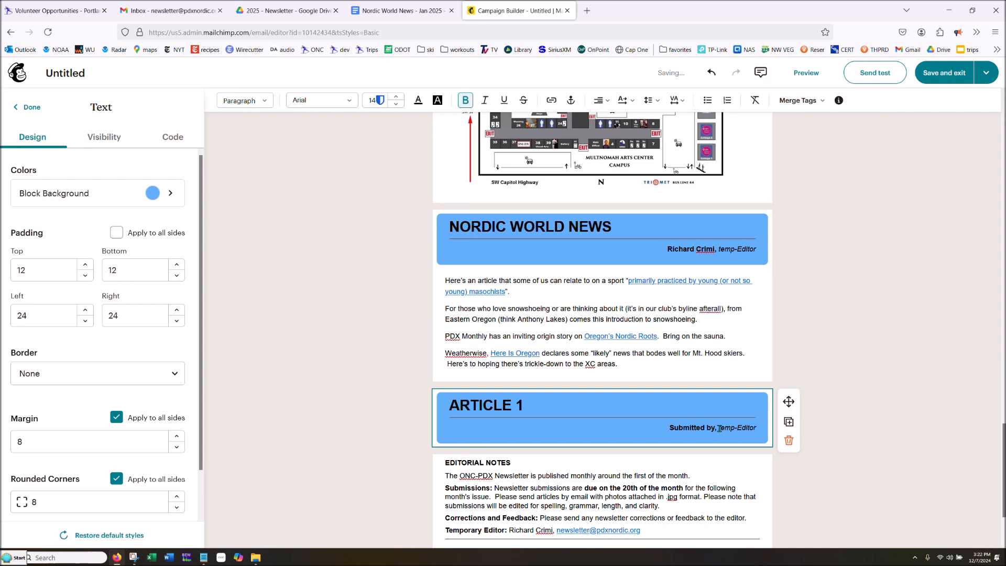
drag(719, 429, 754, 427)
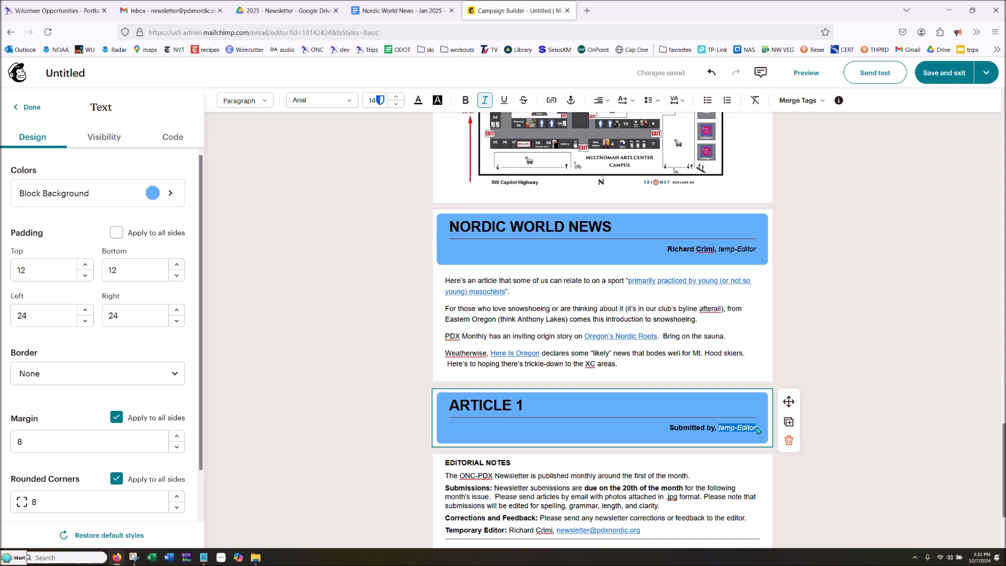
text(gra)
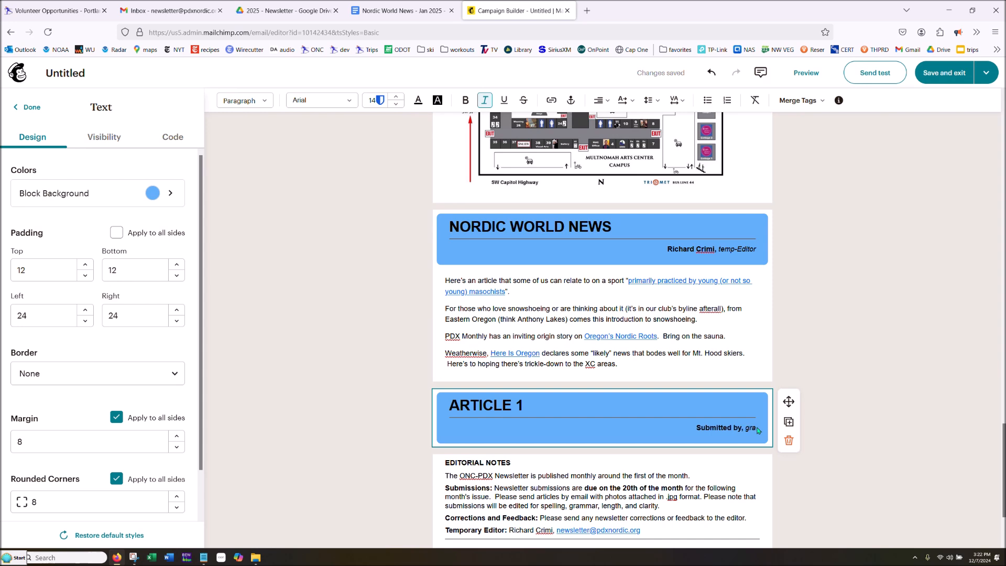
text(nd poohbah)
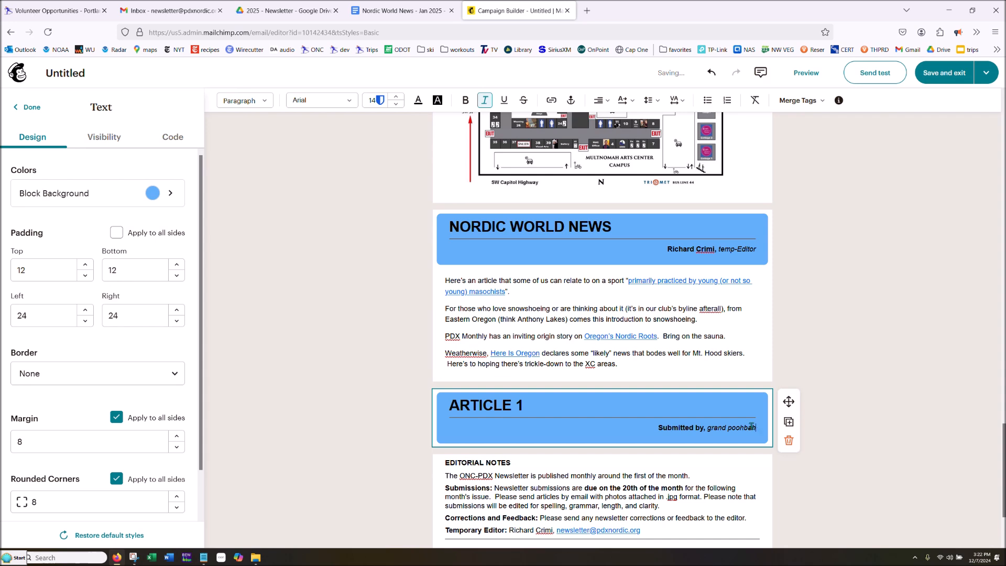
click(742, 428)
key(BackSpace)
key(BackSpace)
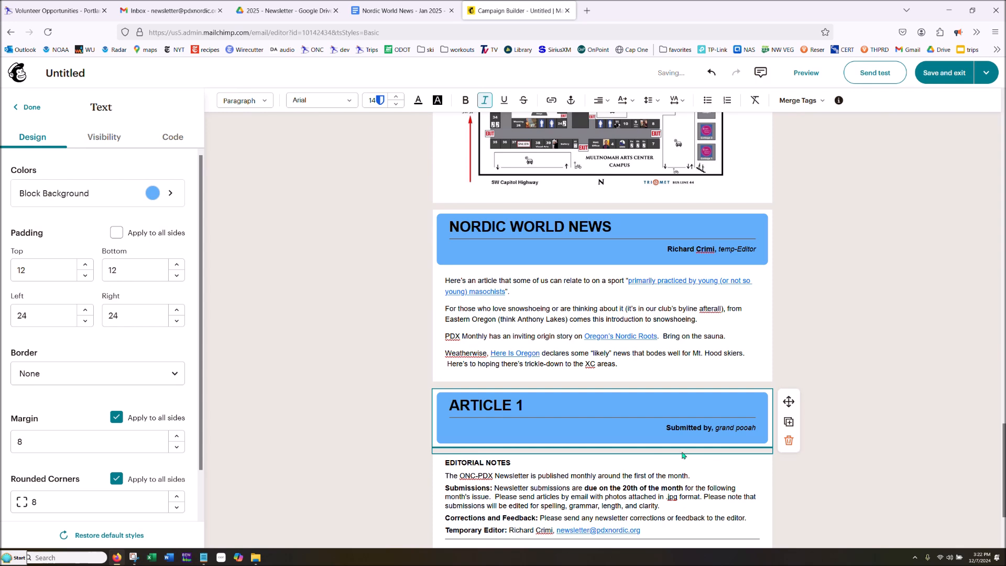
text(b)
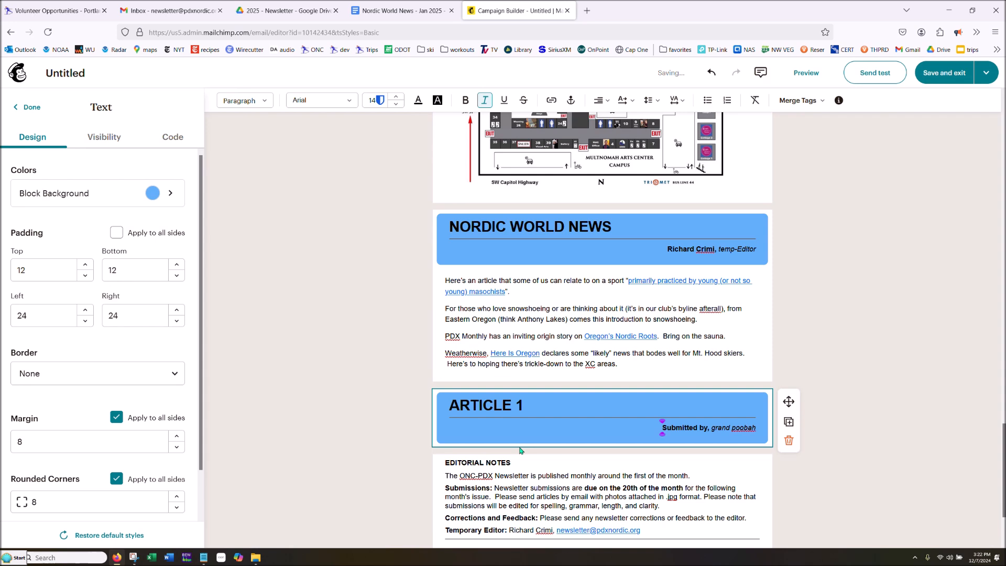
Add a paragraph block directly below the Article 1 heading and enter the sample text "Typing" in it
click(519, 450)
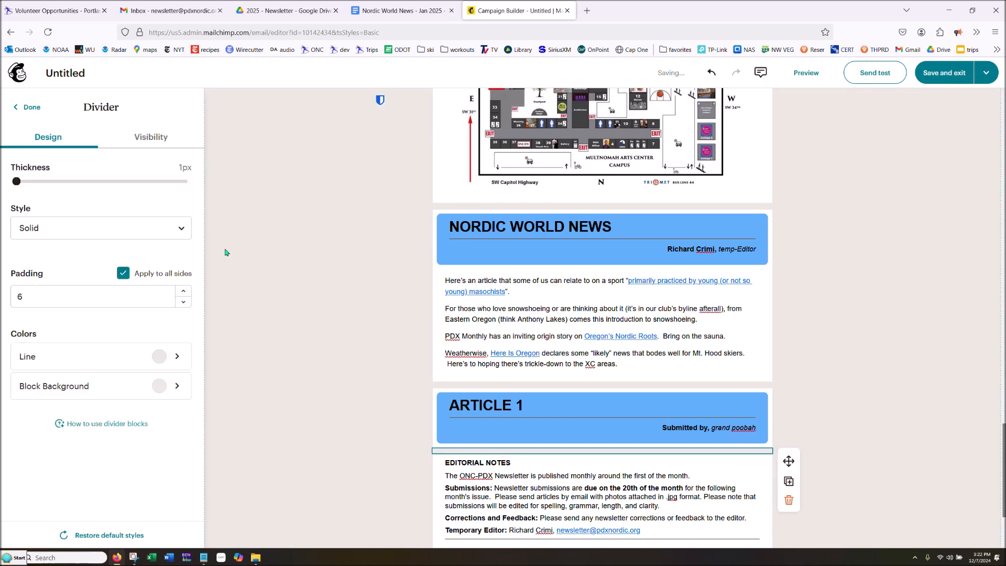
click(32, 108)
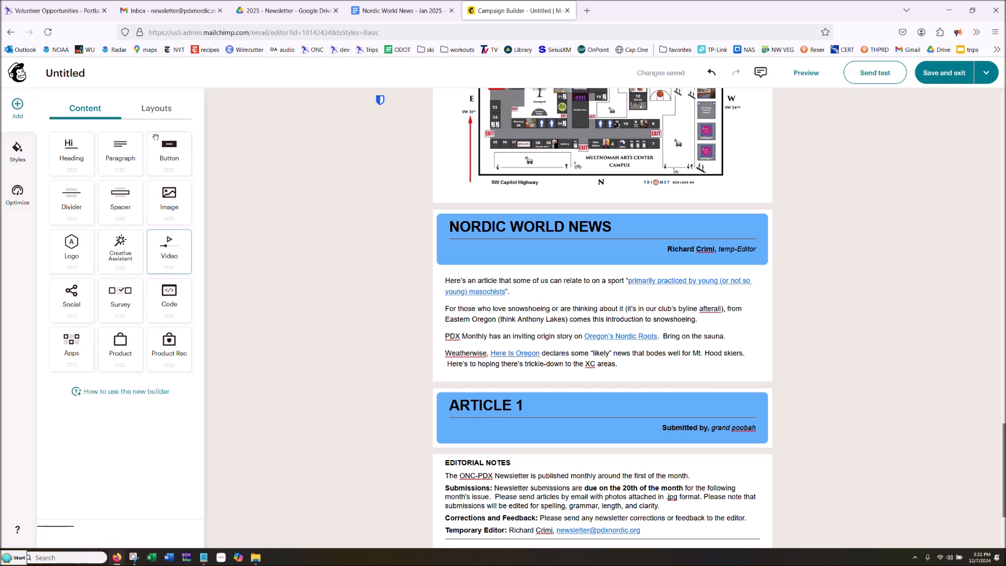
drag(120, 145, 519, 443)
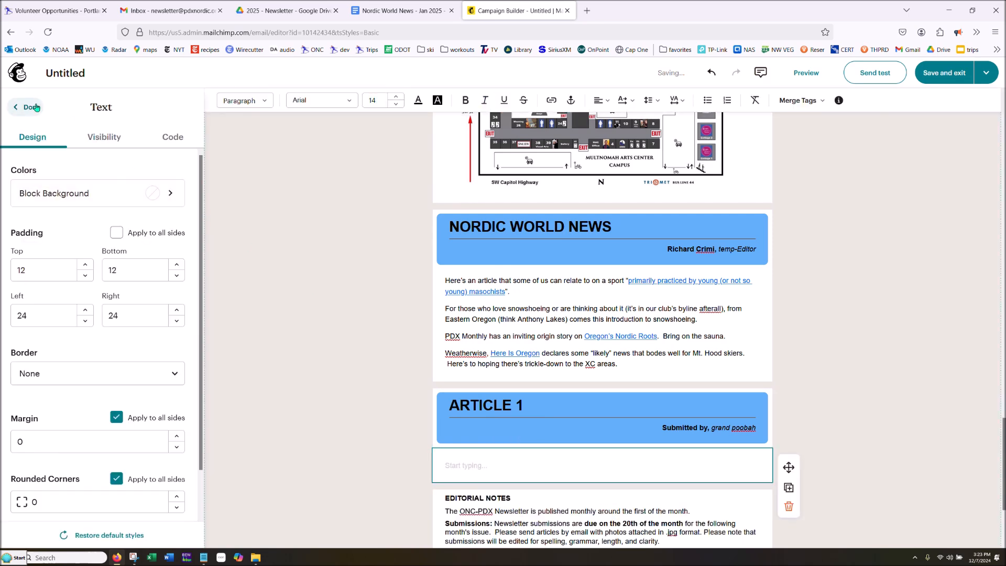
click(32, 107)
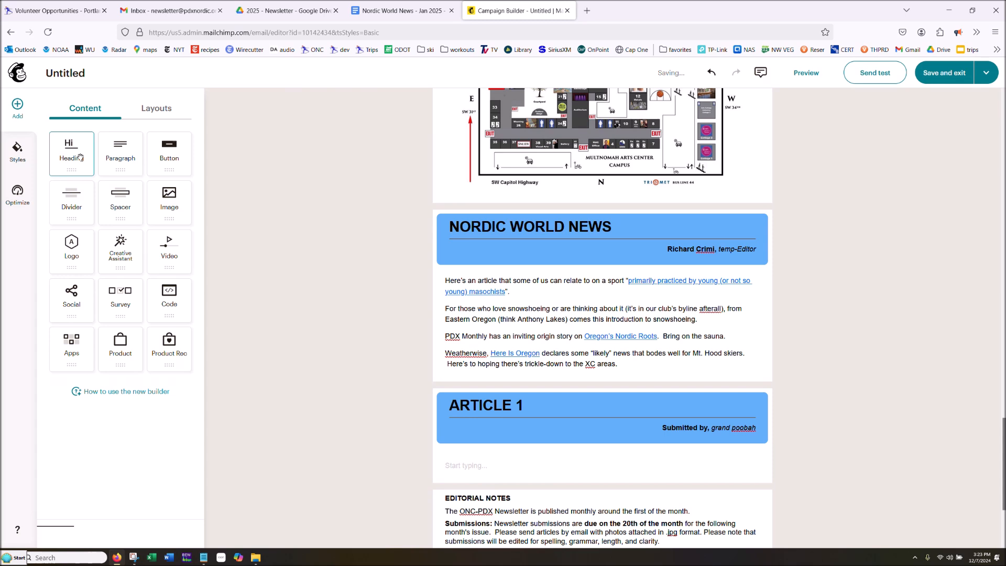
click(525, 455)
text(T)
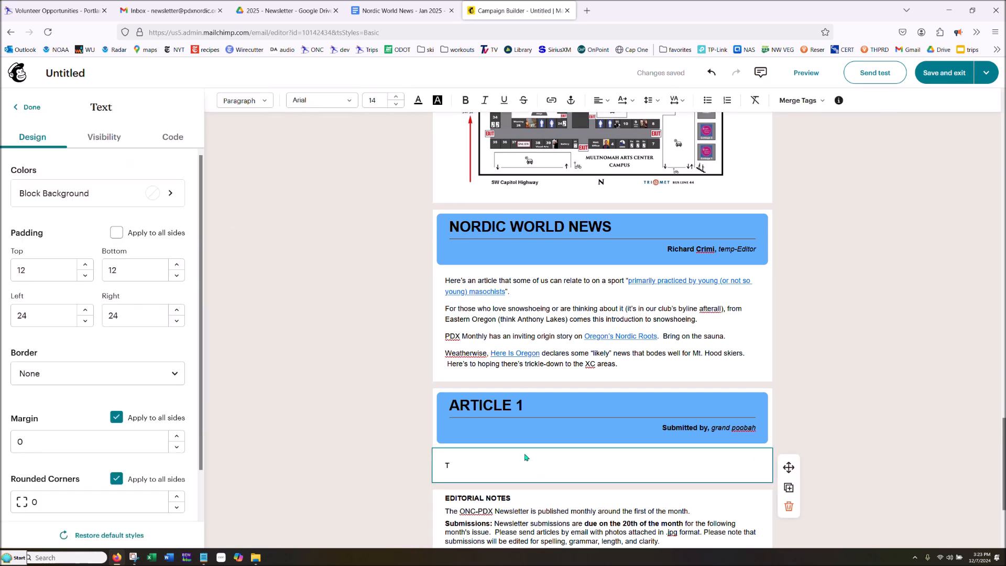
text(yping)
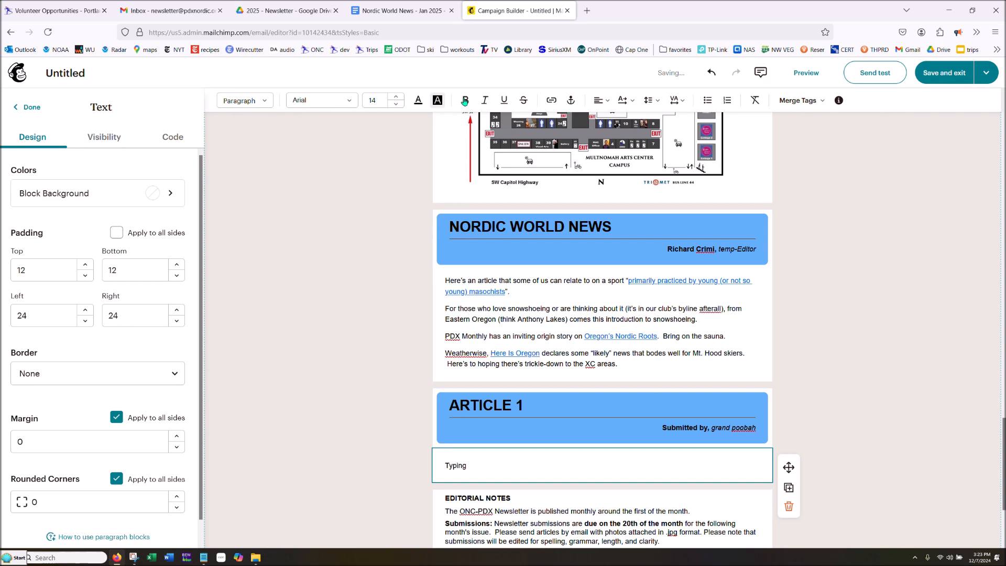
Try the Heading 2 and Heading 4 styles on the sample text, and return it to the Paragraph style
click(268, 103)
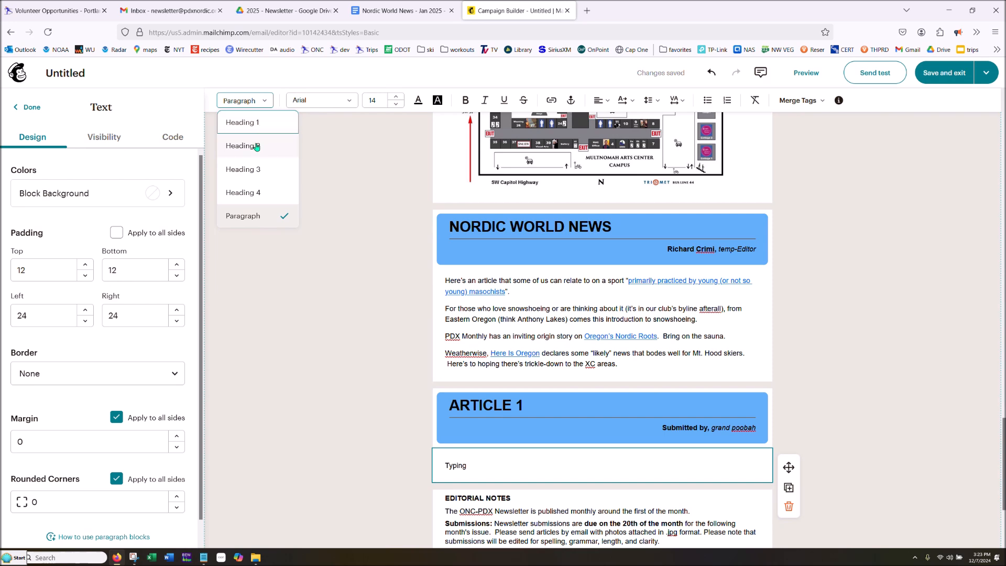
click(257, 147)
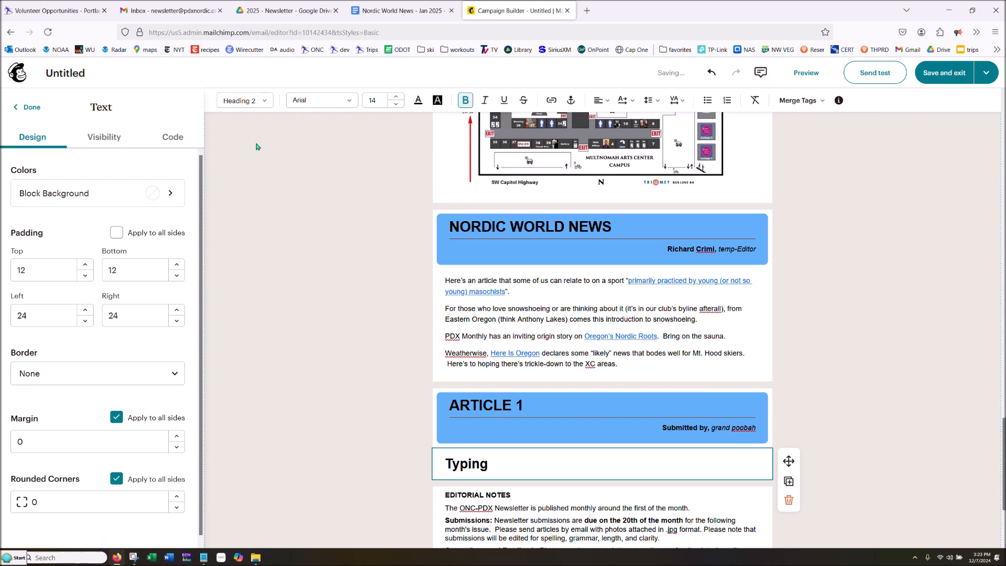
click(265, 103)
click(245, 195)
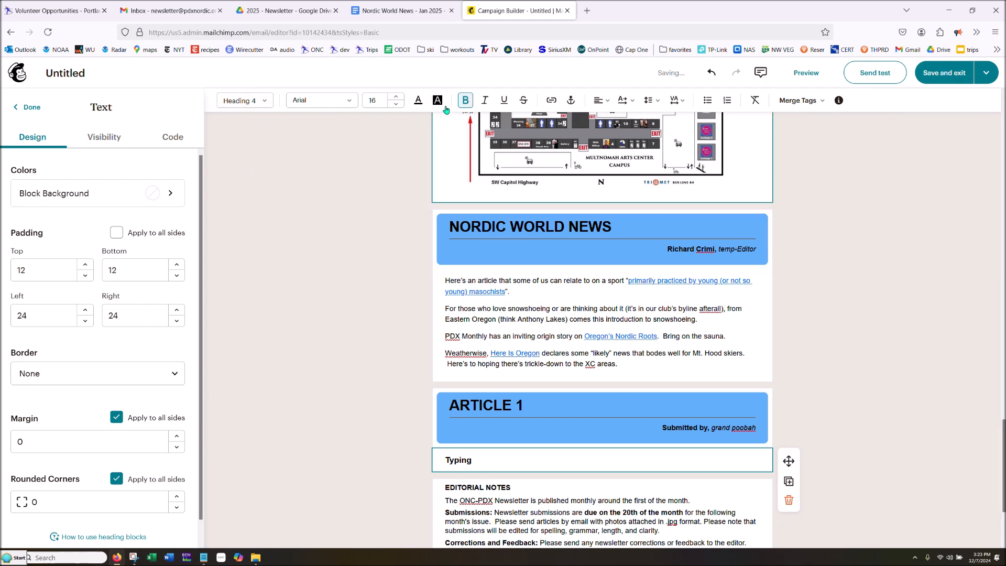
click(254, 101)
click(254, 219)
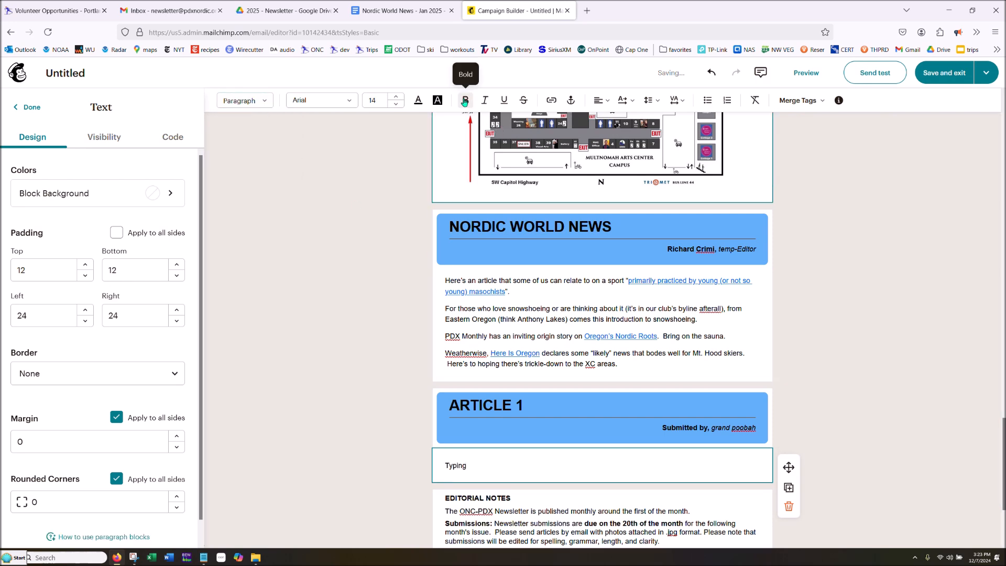
Try bold, italic, underline and strikethrough on the word "Typing", and remove all four formats again
drag(468, 463, 438, 466)
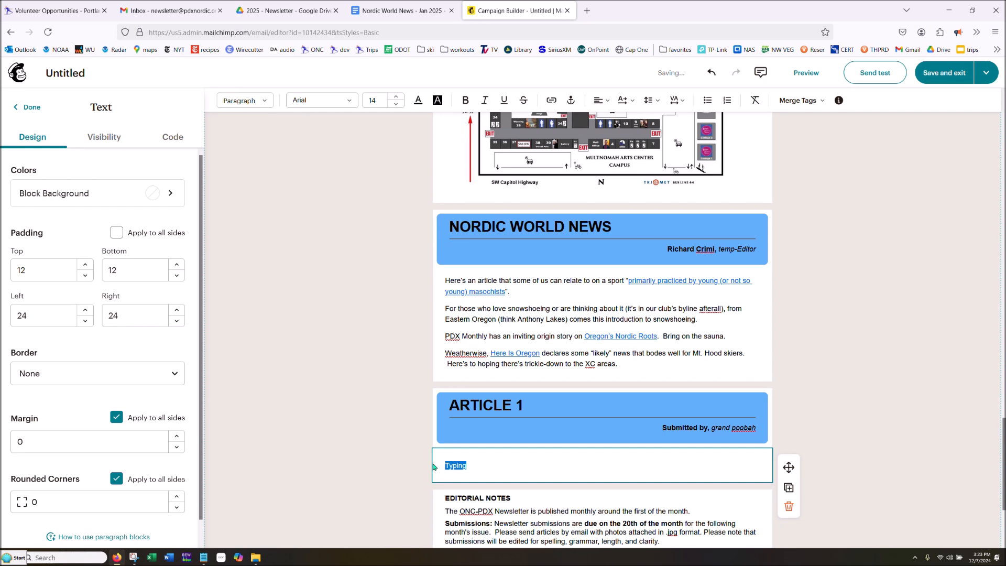
click(465, 101)
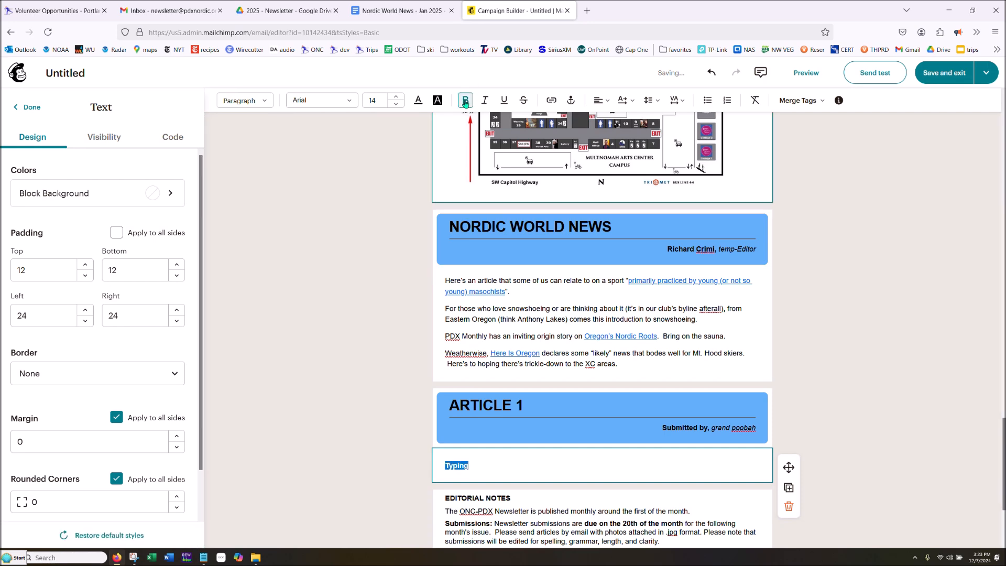
click(483, 103)
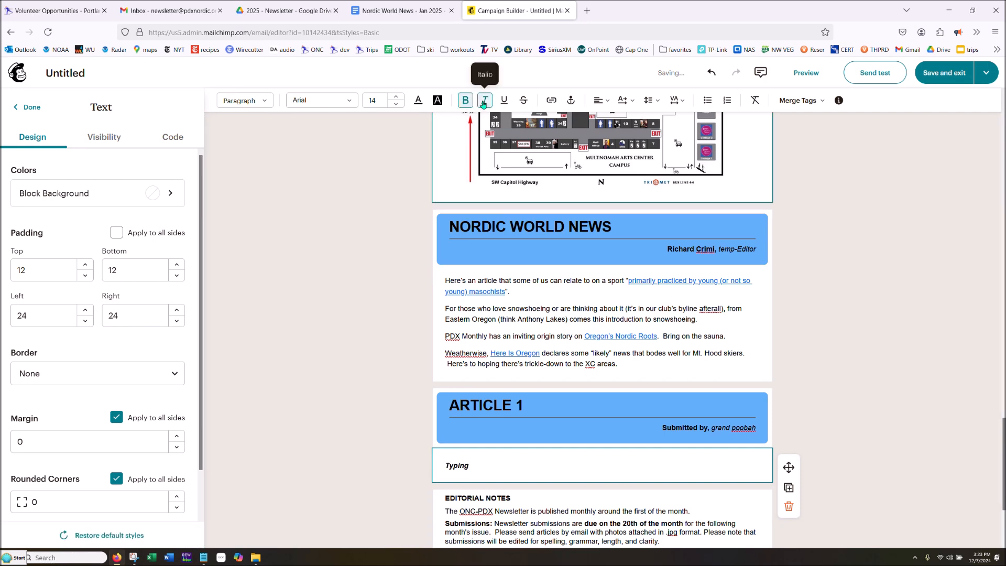
click(504, 101)
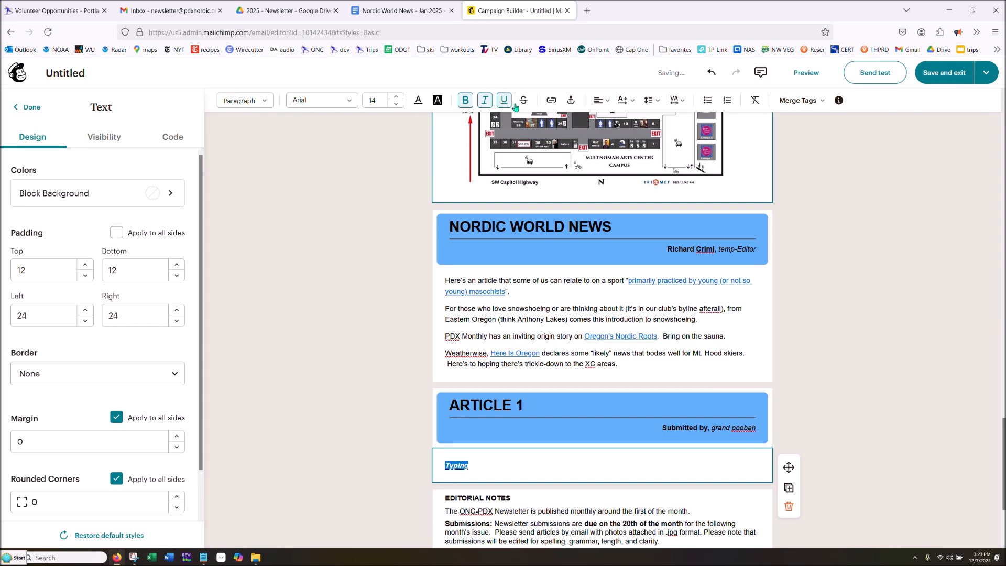
click(524, 102)
click(524, 101)
click(504, 101)
click(485, 102)
click(464, 100)
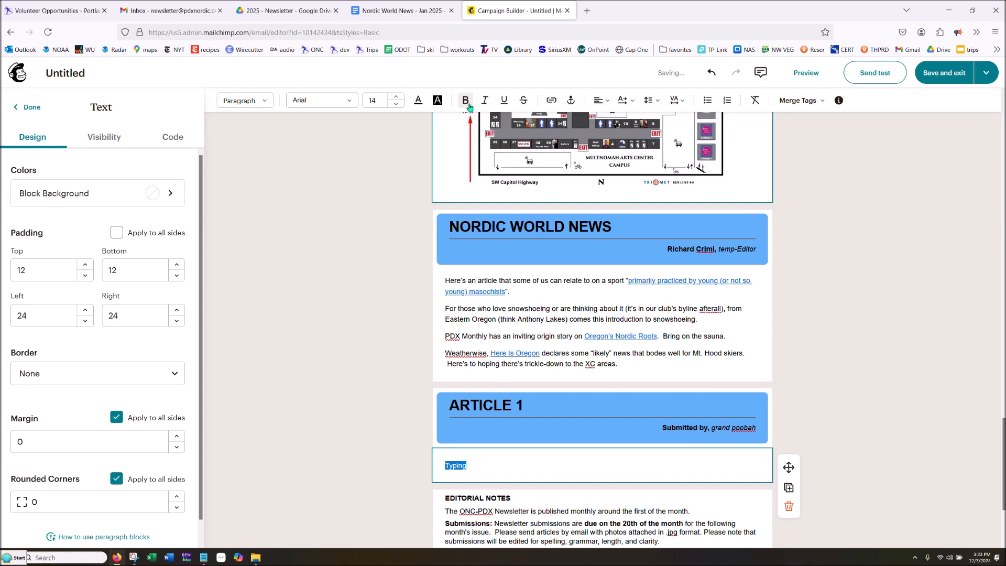
click(552, 102)
click(557, 206)
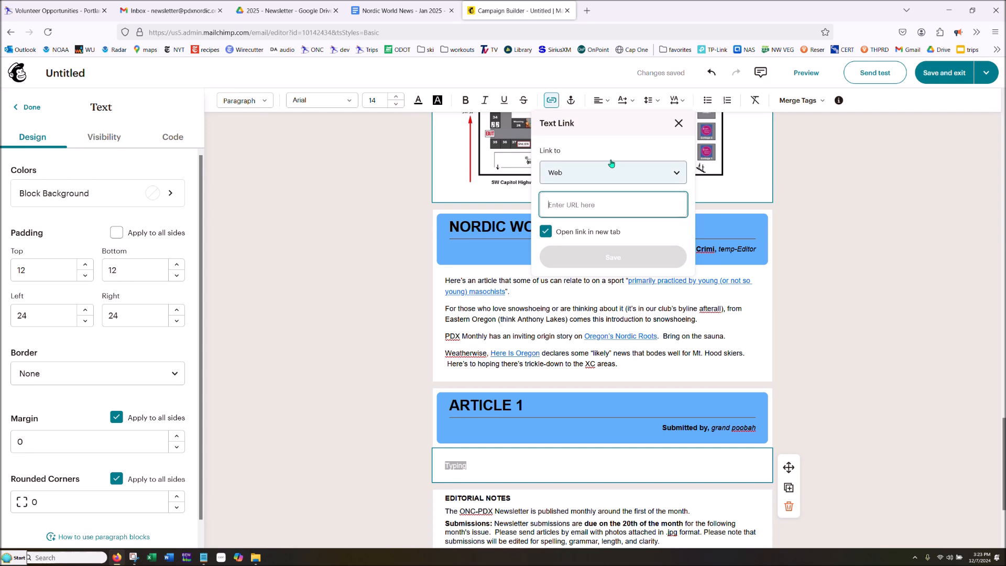
click(677, 128)
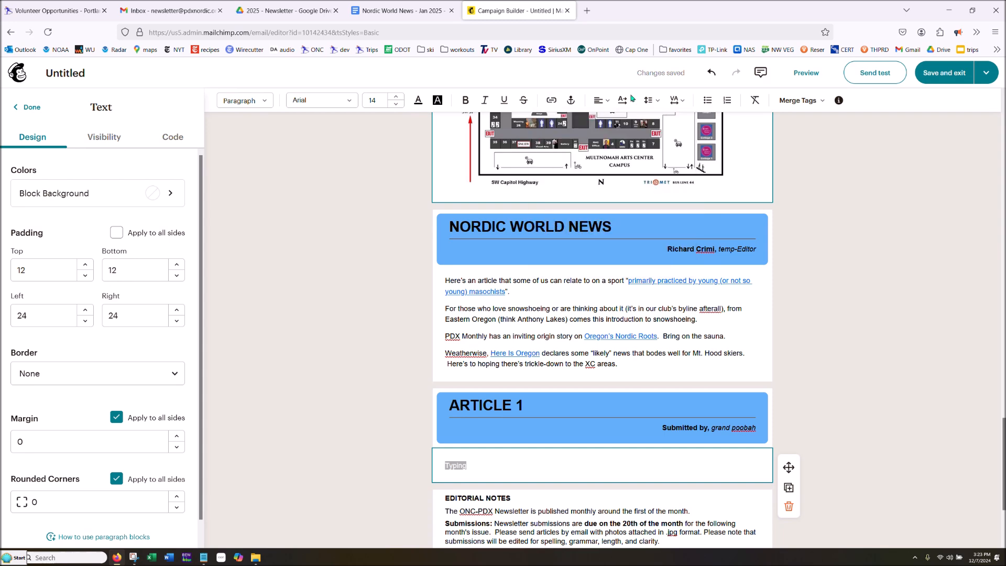
Try center alignment on the sample text, return it to left alignment, and view the text direction options
click(601, 100)
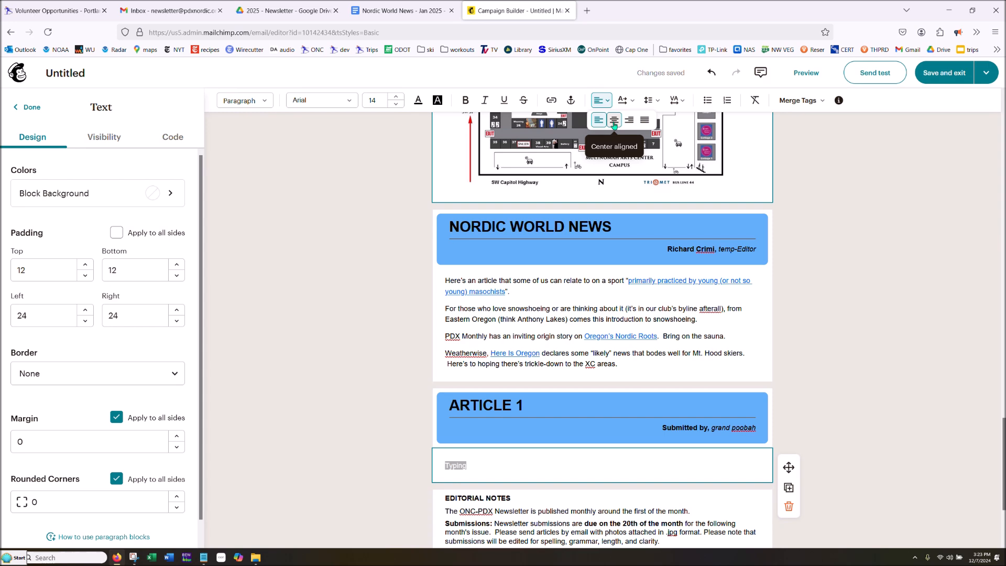
click(613, 124)
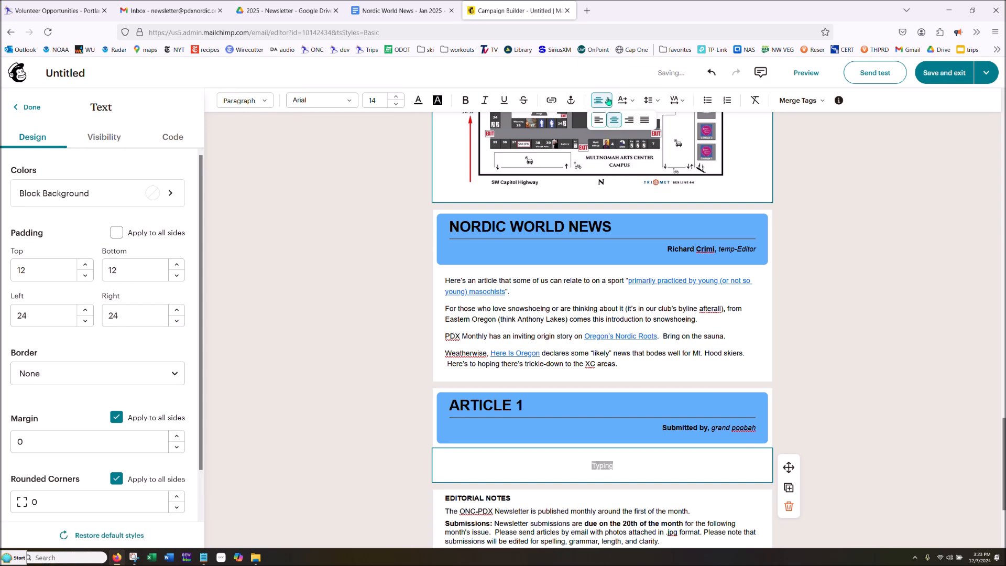
click(597, 120)
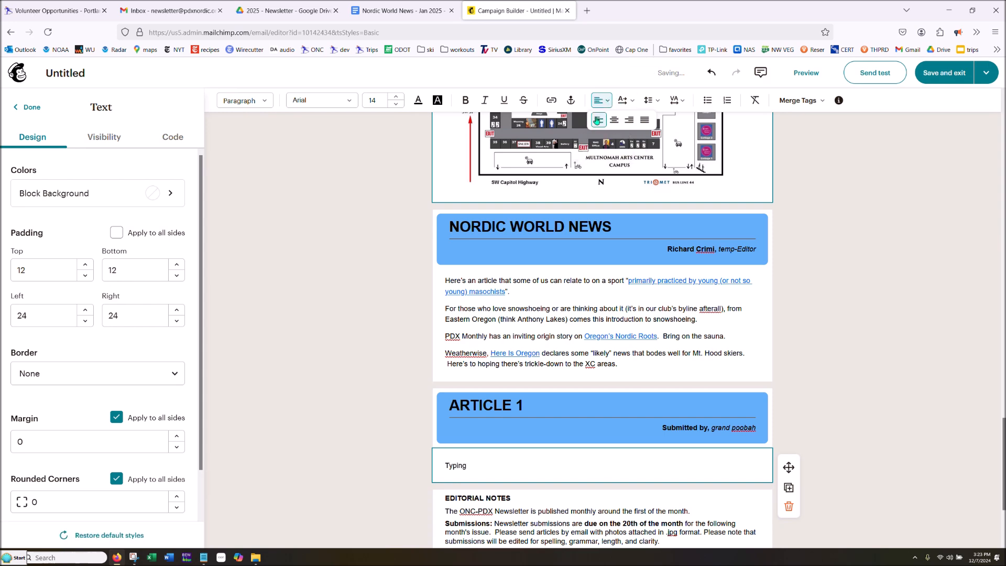
click(632, 103)
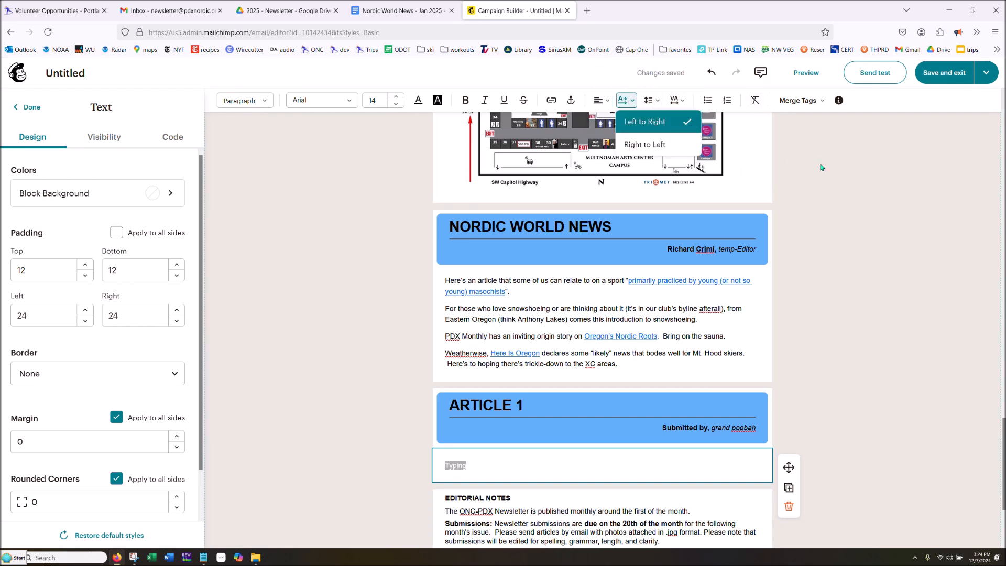
click(830, 179)
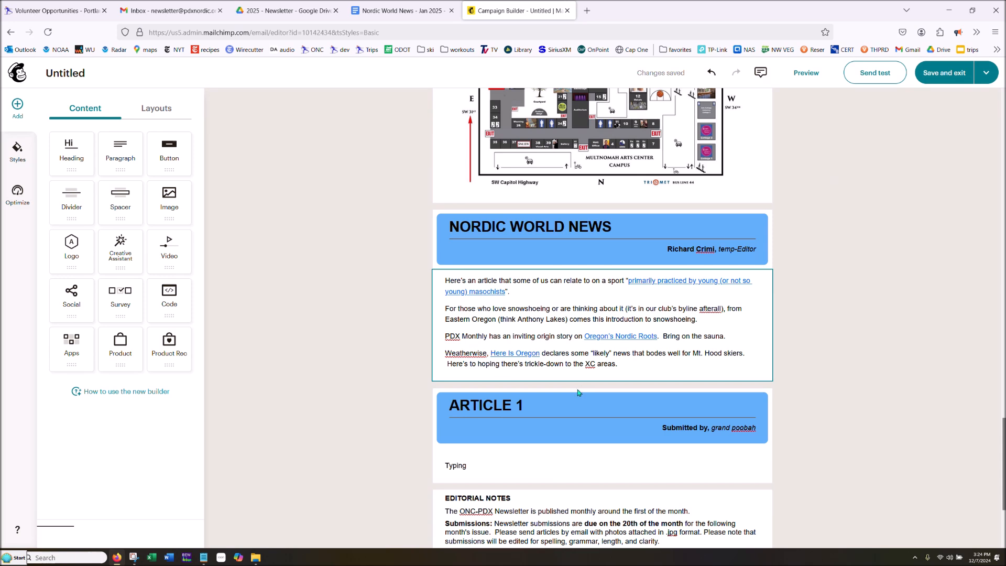
Edit the HTML code of the "Typing" block below Article 1, replacing its opening and closing paragraph tags with h2 tags
double_click(490, 468)
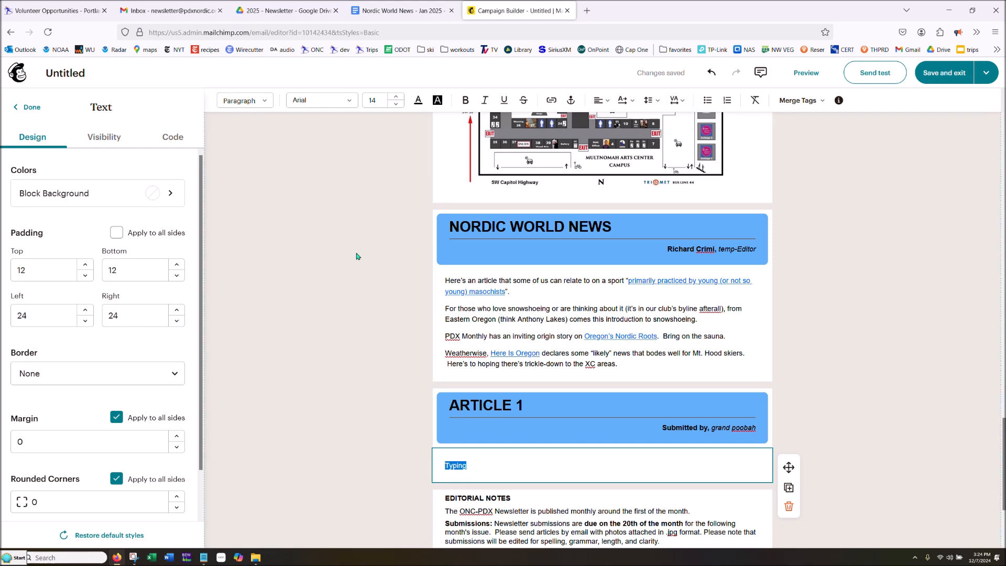
scroll(456, 409, down, 2)
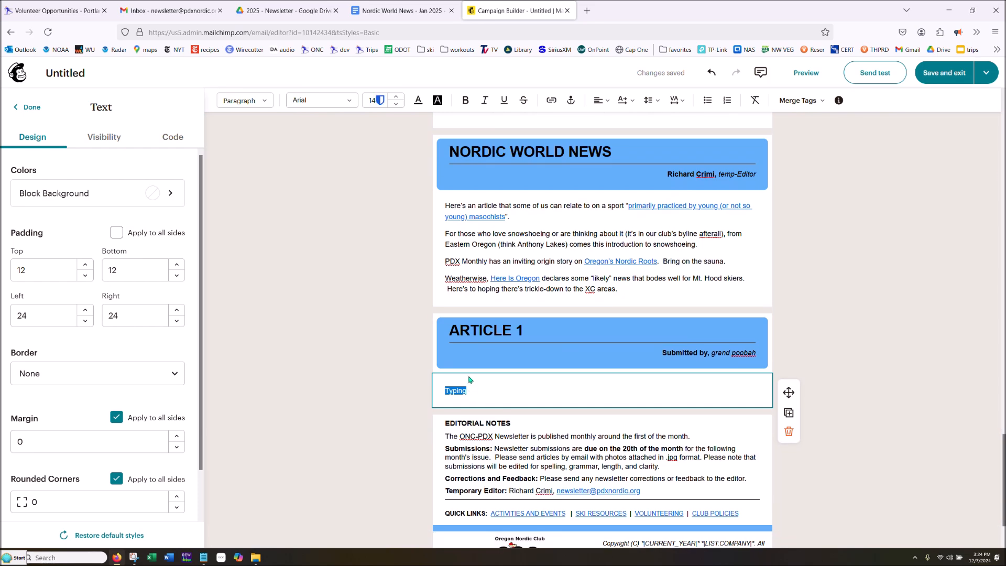
click(173, 137)
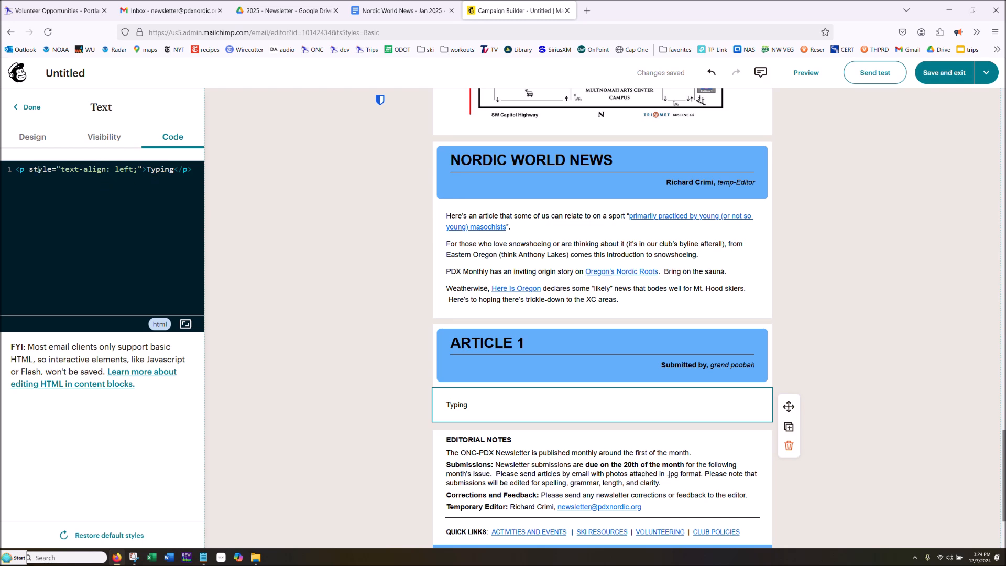
drag(142, 169, 6, 167)
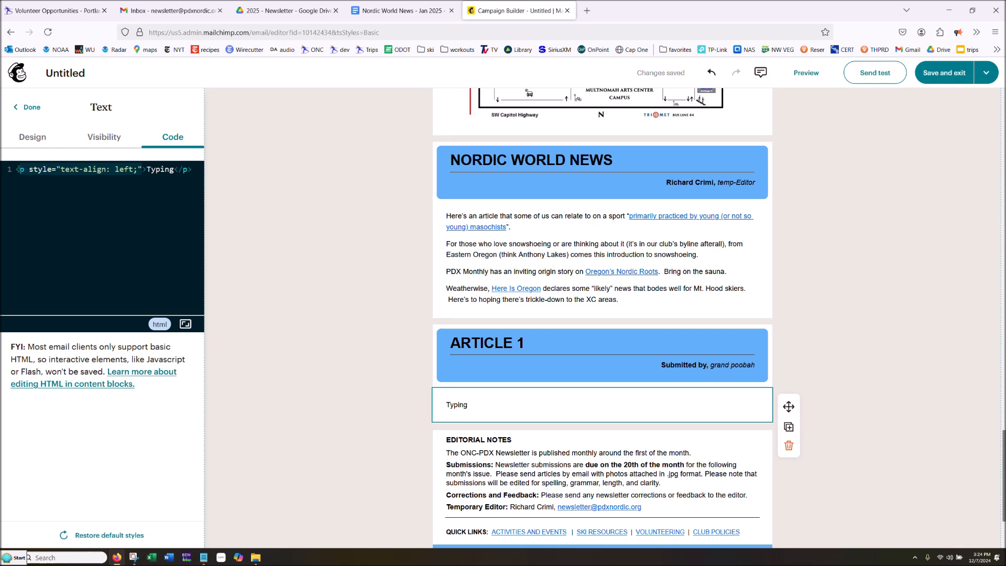
text(h2)
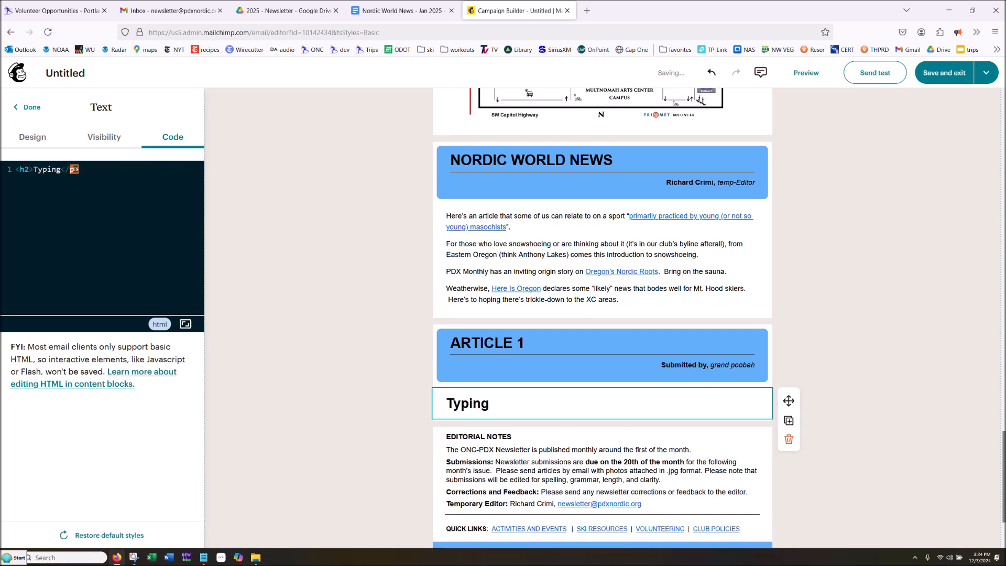
key(BackSpace)
text(h2)
click(29, 107)
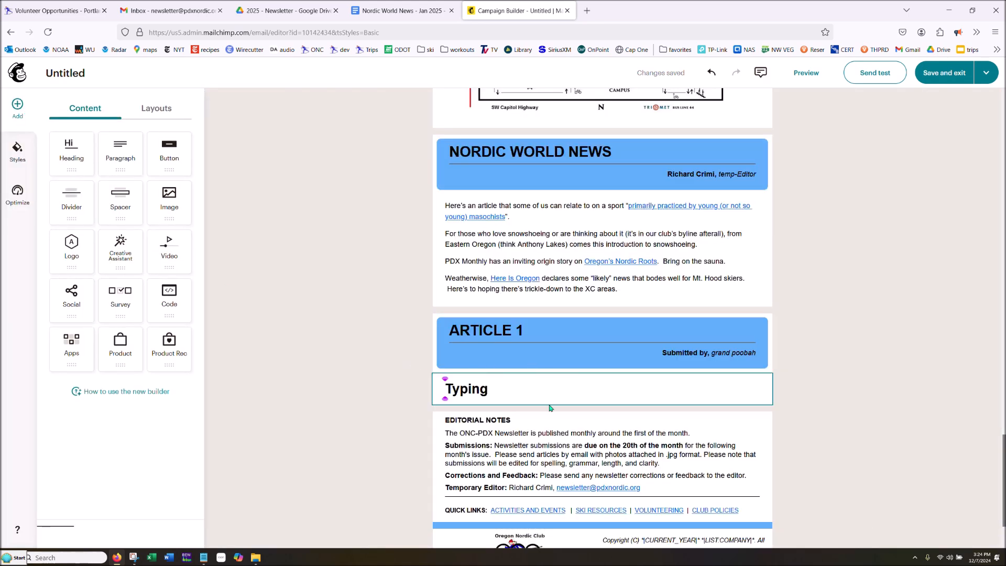
click(504, 387)
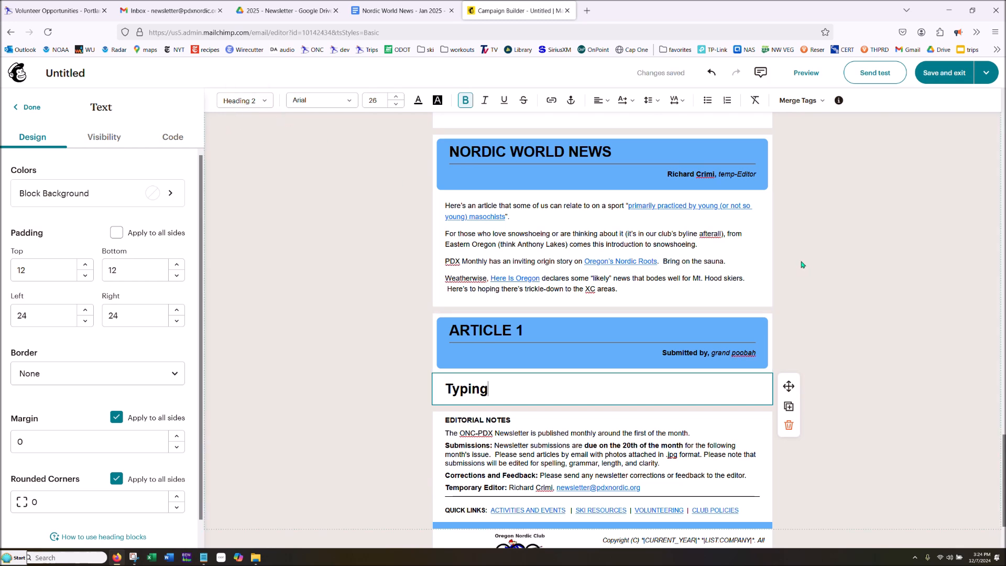
Add a blank three-column layout below the "Typing" heading, followed by a two-column layout with a narrow first and a wide second column
scroll(616, 351, down, 2)
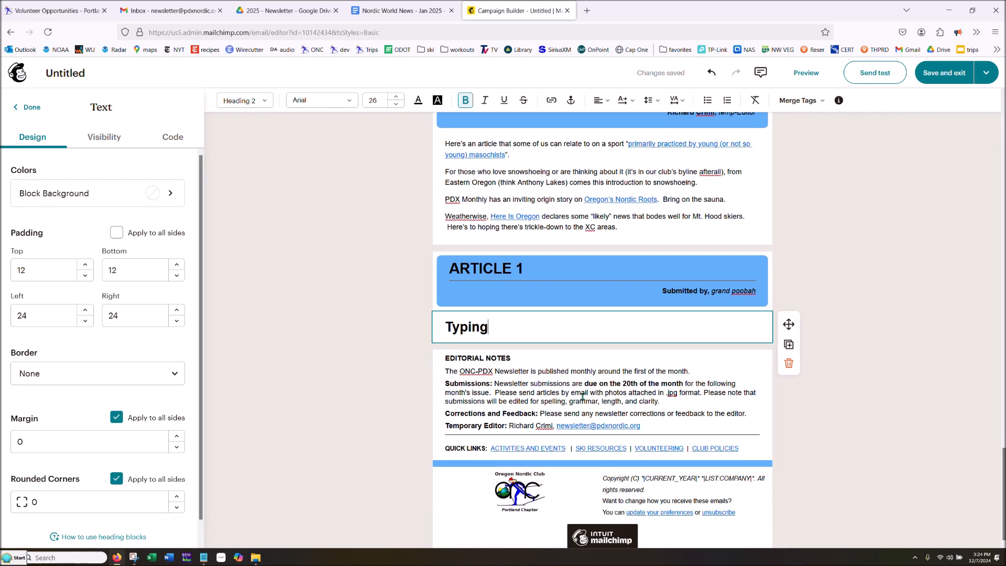
scroll(616, 244, up, 8)
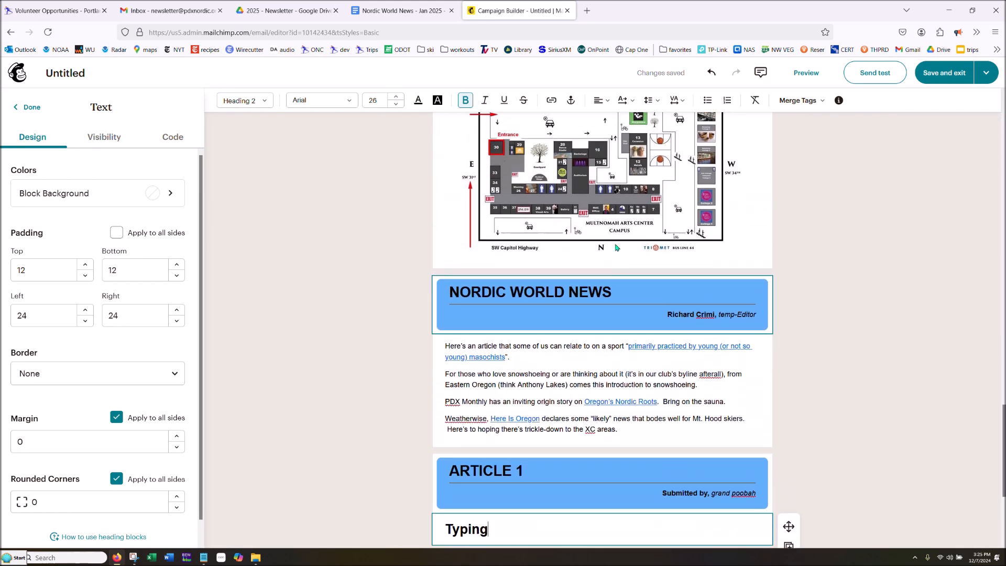
scroll(641, 246, down, 9)
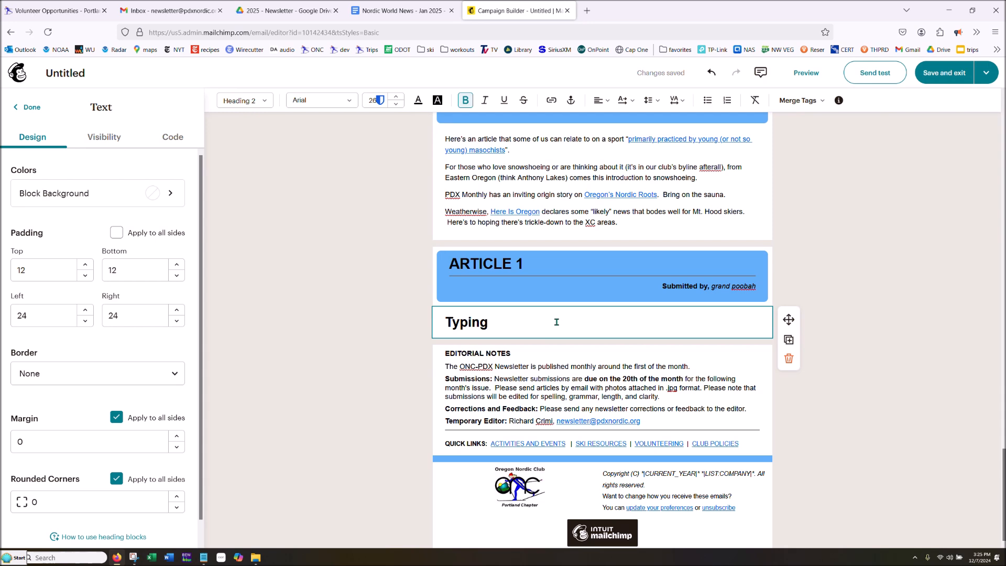
click(32, 108)
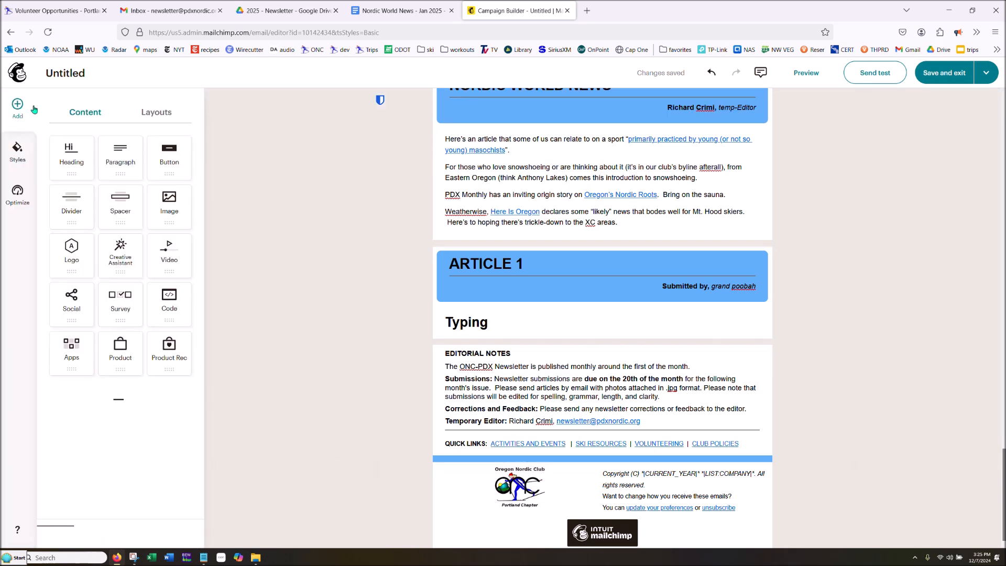
click(151, 111)
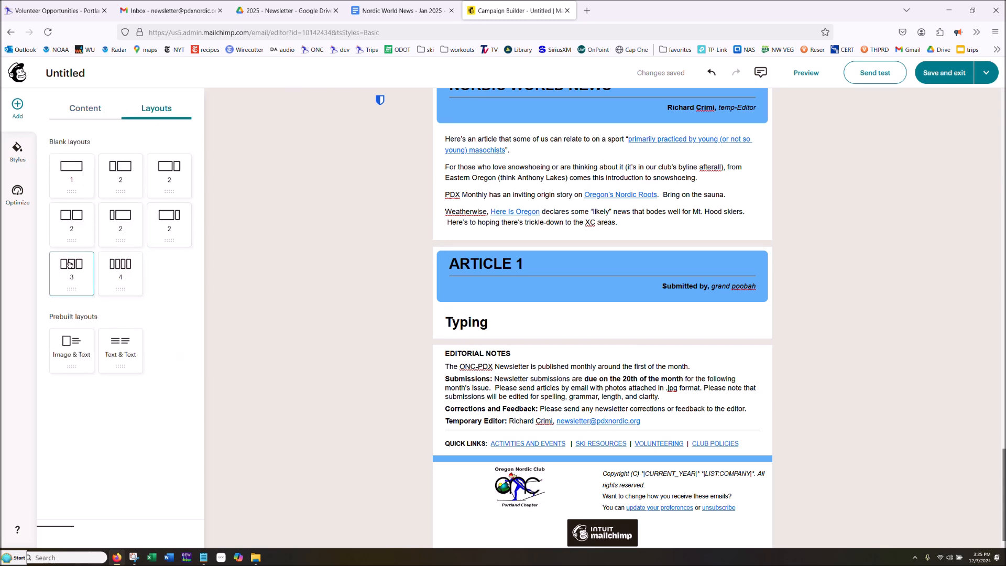
drag(69, 264, 493, 332)
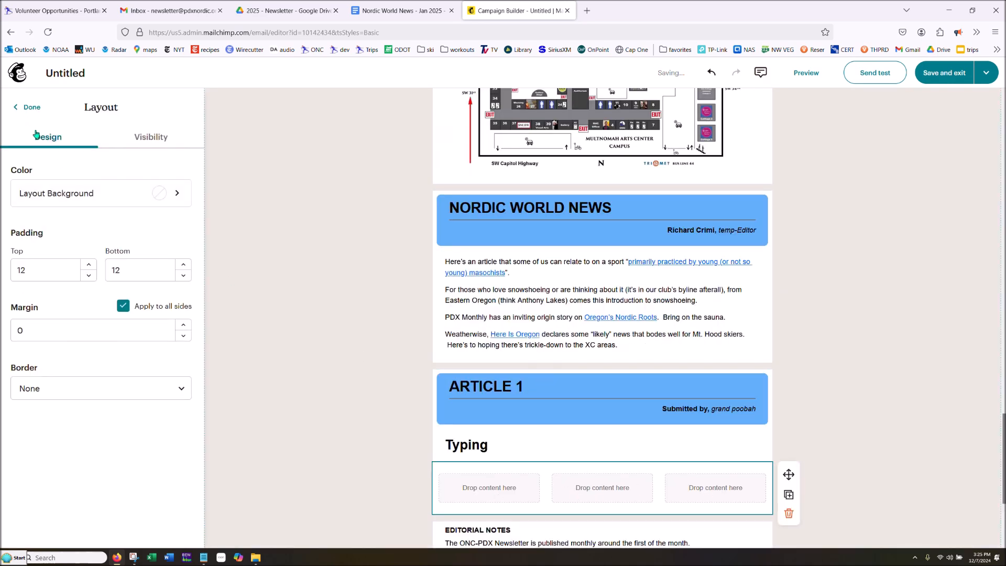
click(28, 107)
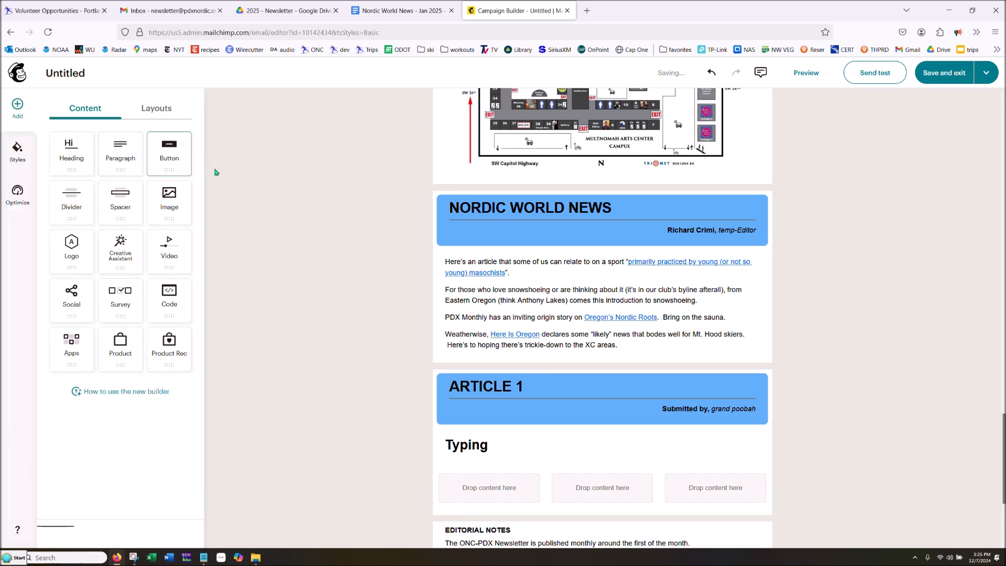
click(153, 110)
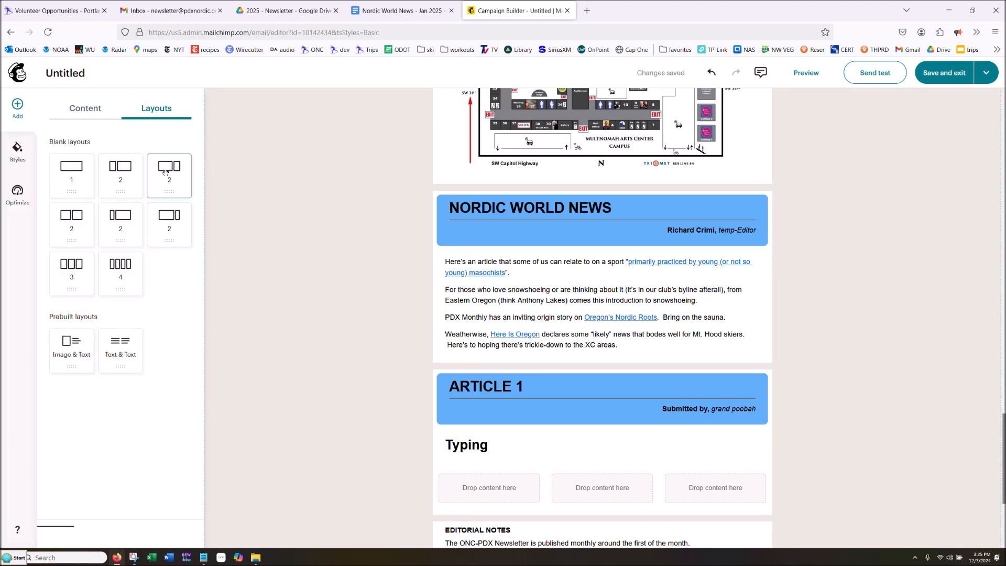
drag(120, 175, 566, 344)
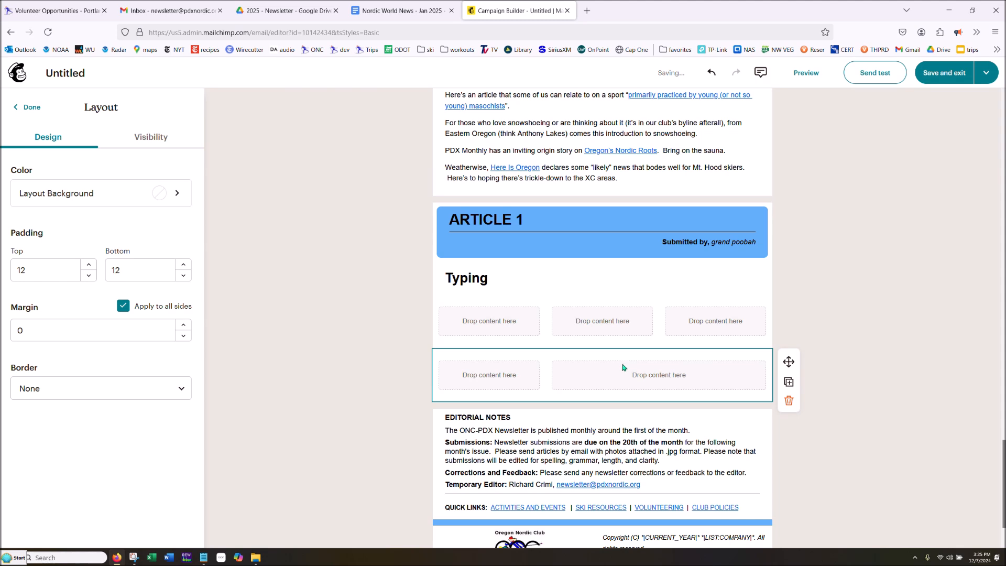
Set the three-column layout's top and bottom padding to 0
click(494, 317)
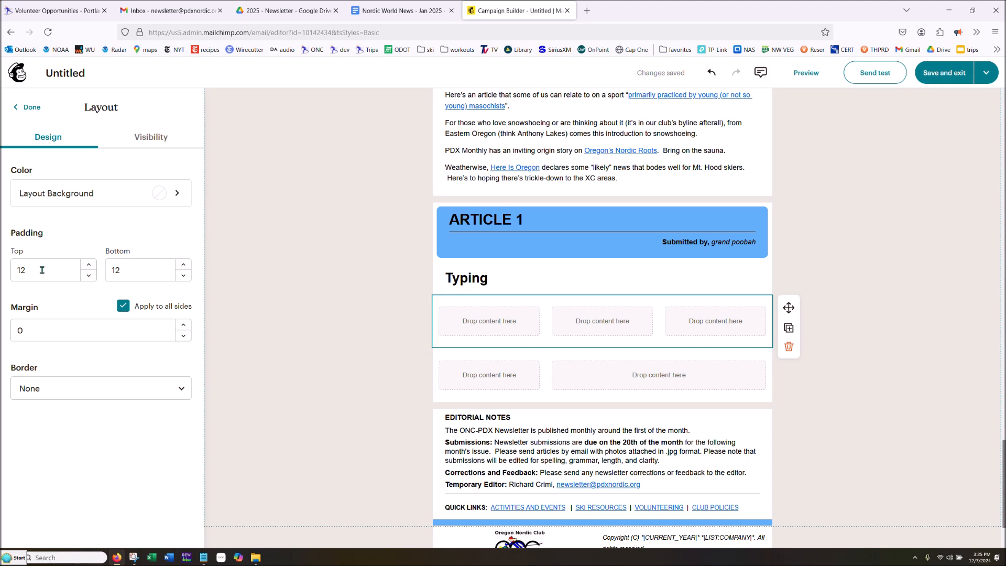
click(89, 276)
click(88, 276)
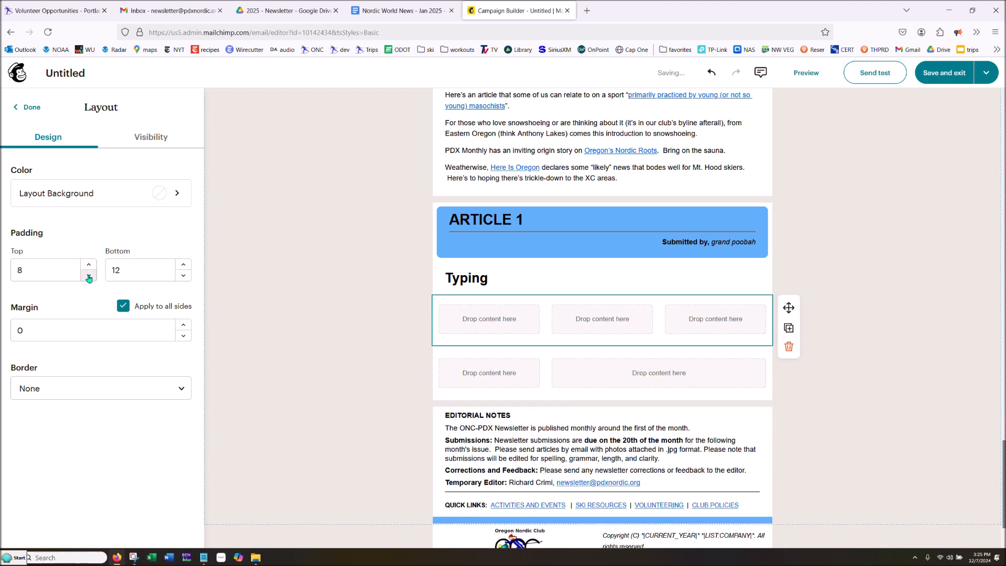
click(89, 276)
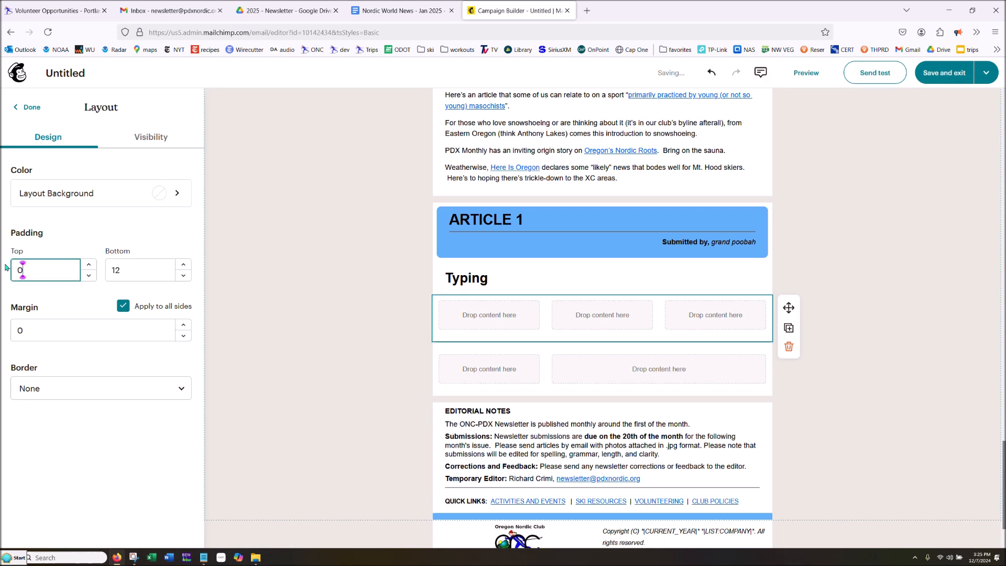
click(138, 268)
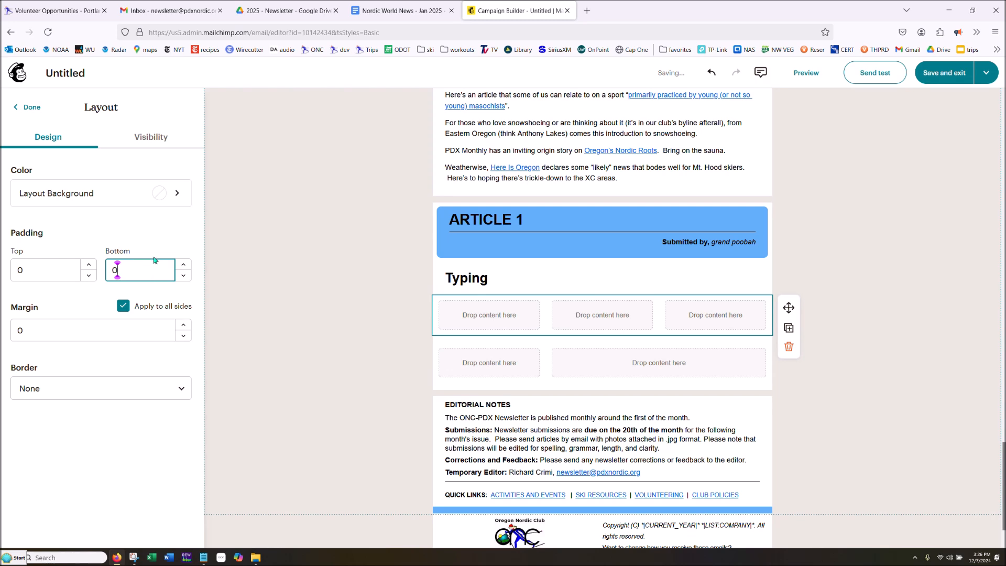
click(32, 107)
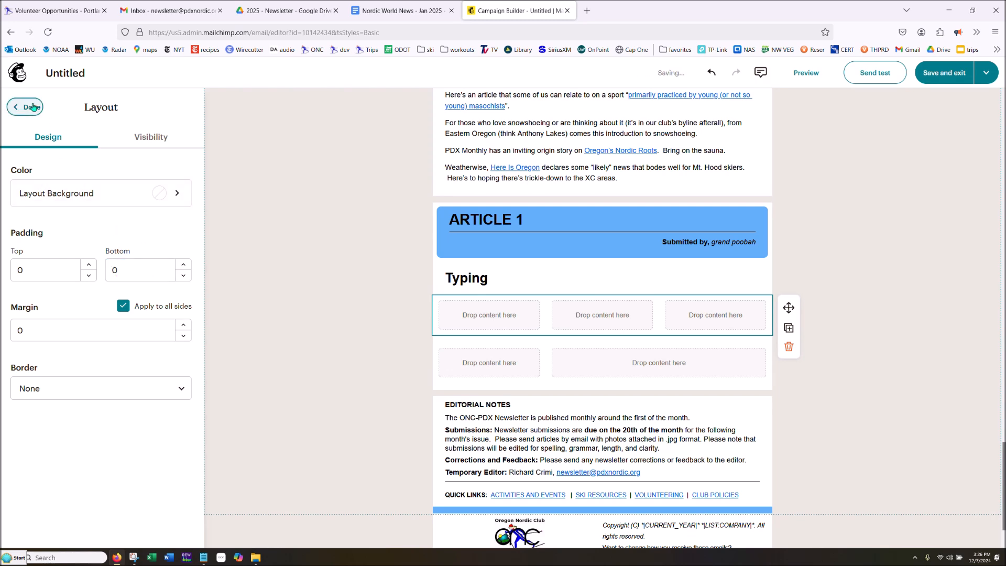
click(32, 107)
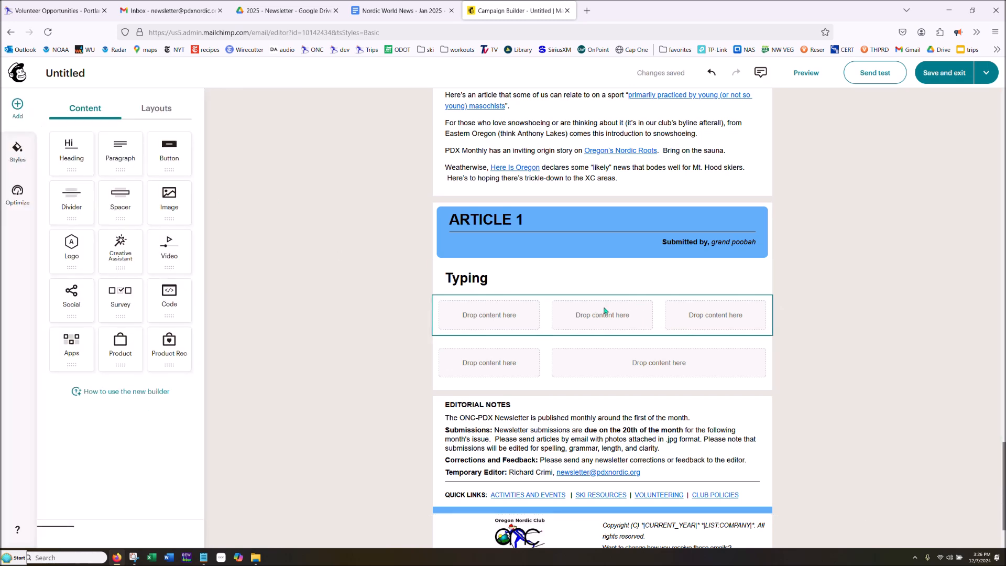
Remove the empty three-column and two-column layouts below the "Typing" heading
click(669, 319)
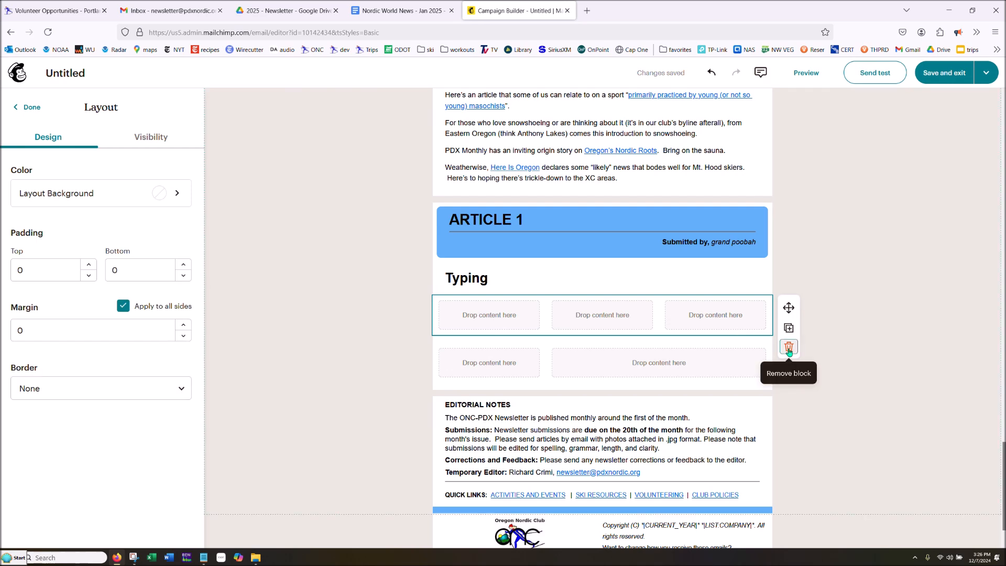
click(789, 347)
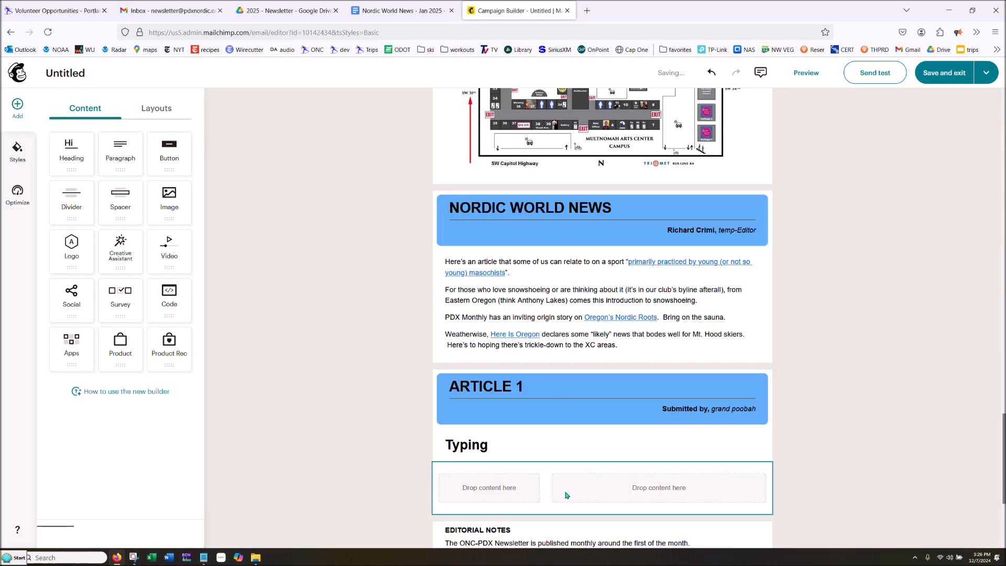
click(567, 490)
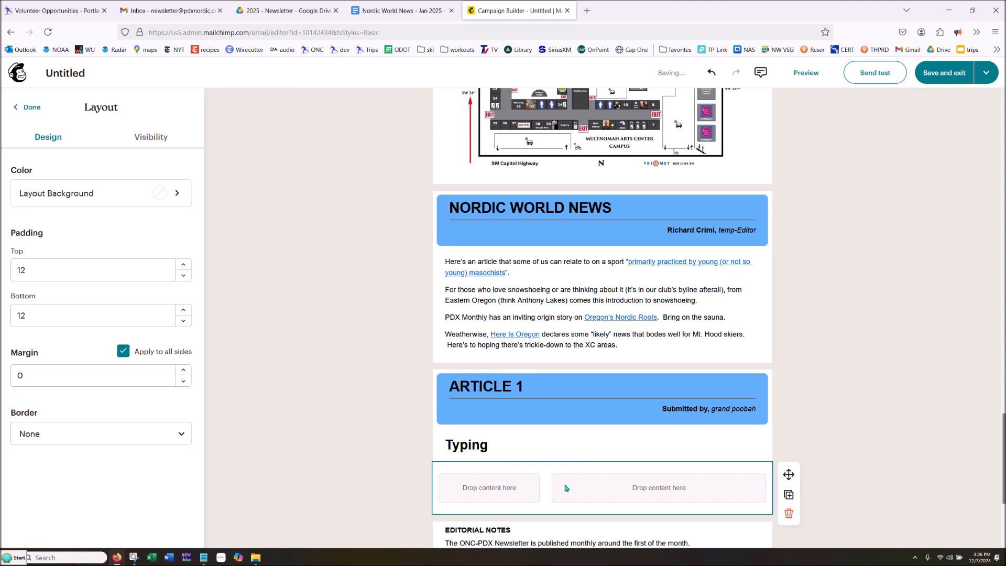
click(789, 516)
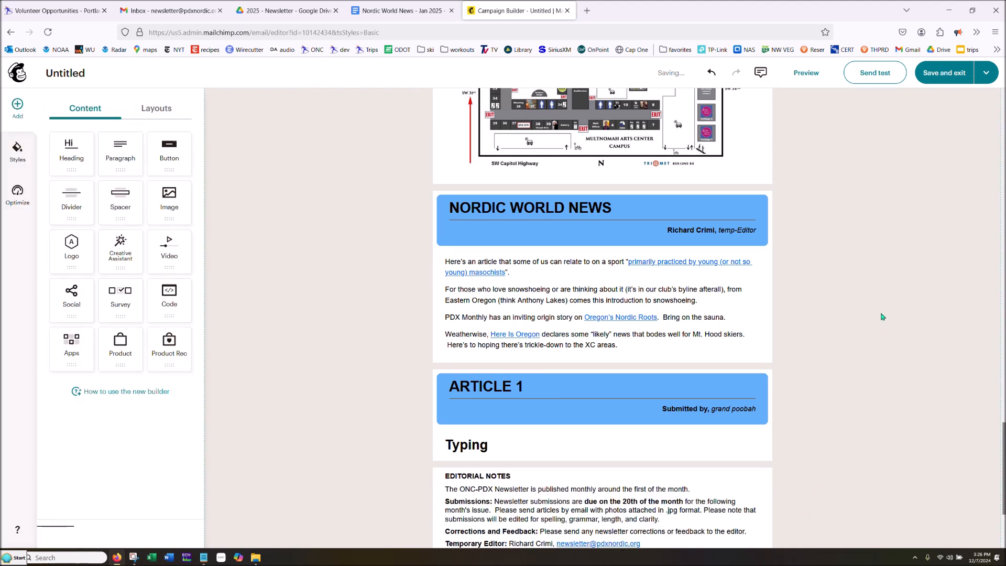
Preview the newsletter in the desktop view, review all sections from the masthead to the footer, and close the preview
click(805, 74)
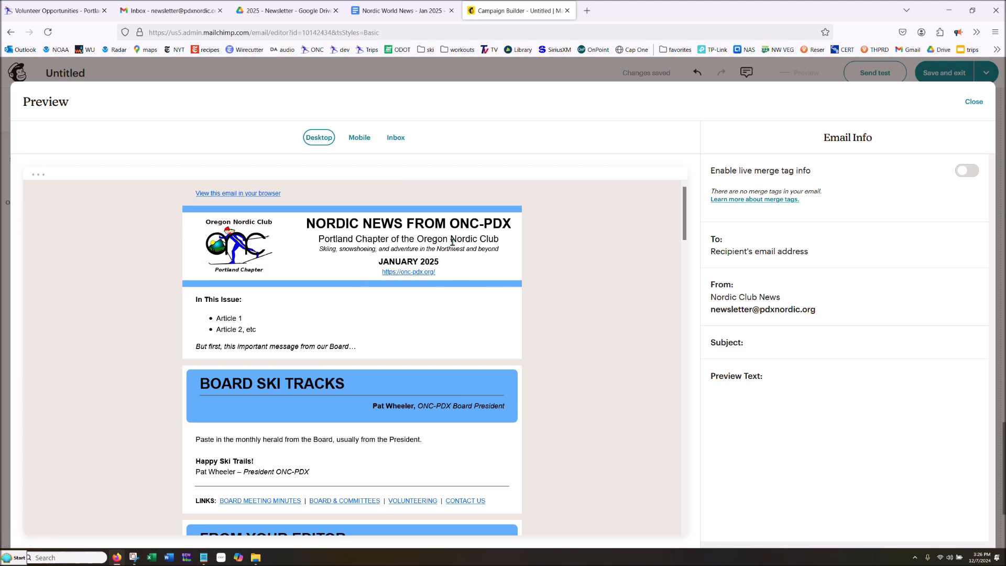
scroll(453, 242, down, 4)
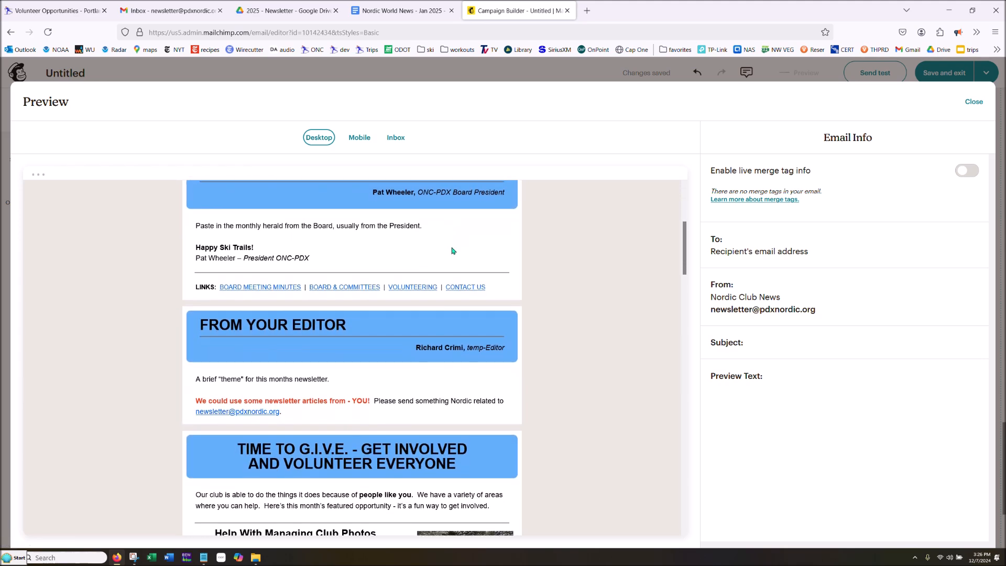
scroll(452, 250, down, 3)
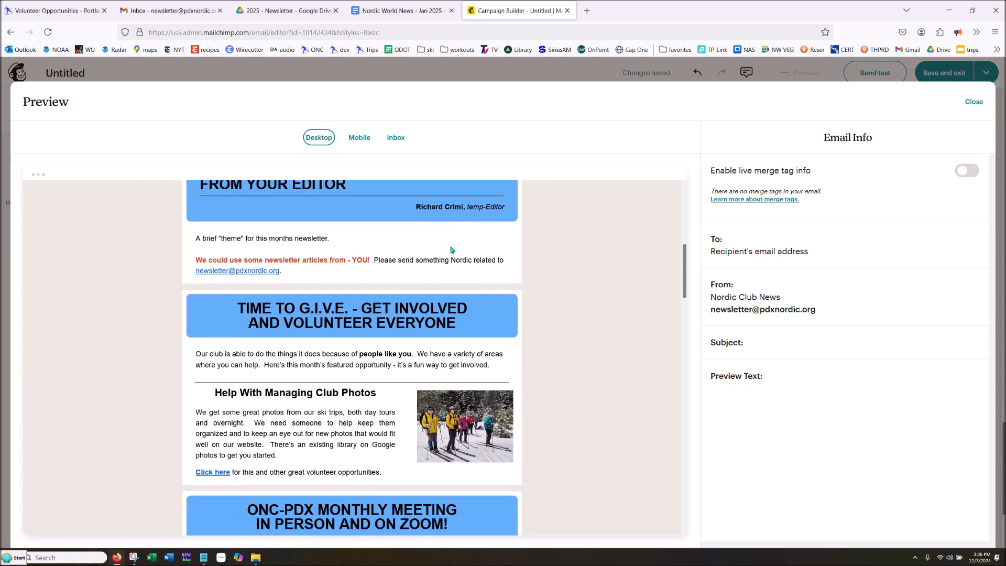
scroll(451, 250, down, 2)
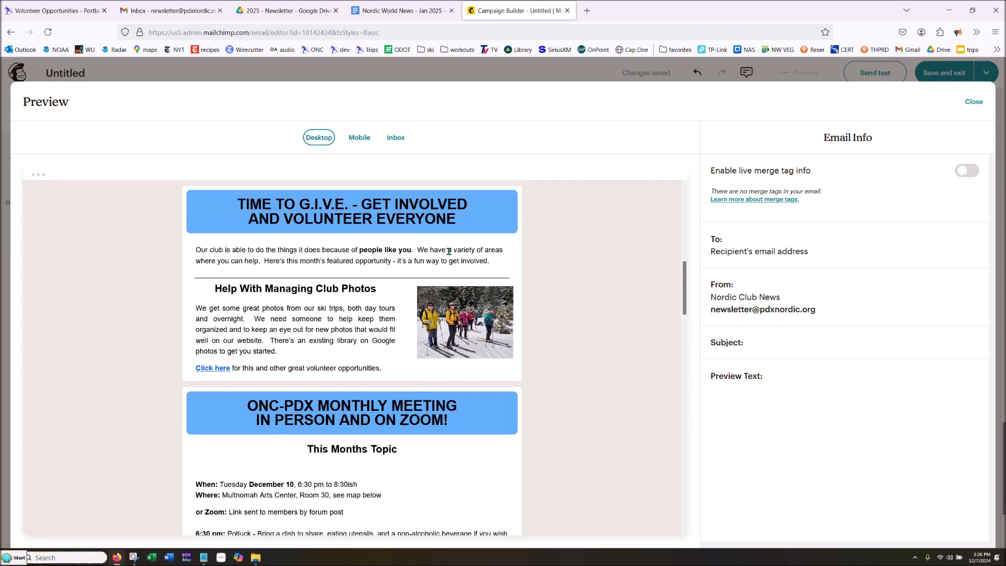
scroll(450, 254, down, 4)
scroll(451, 265, down, 6)
scroll(453, 269, down, 8)
scroll(455, 269, down, 6)
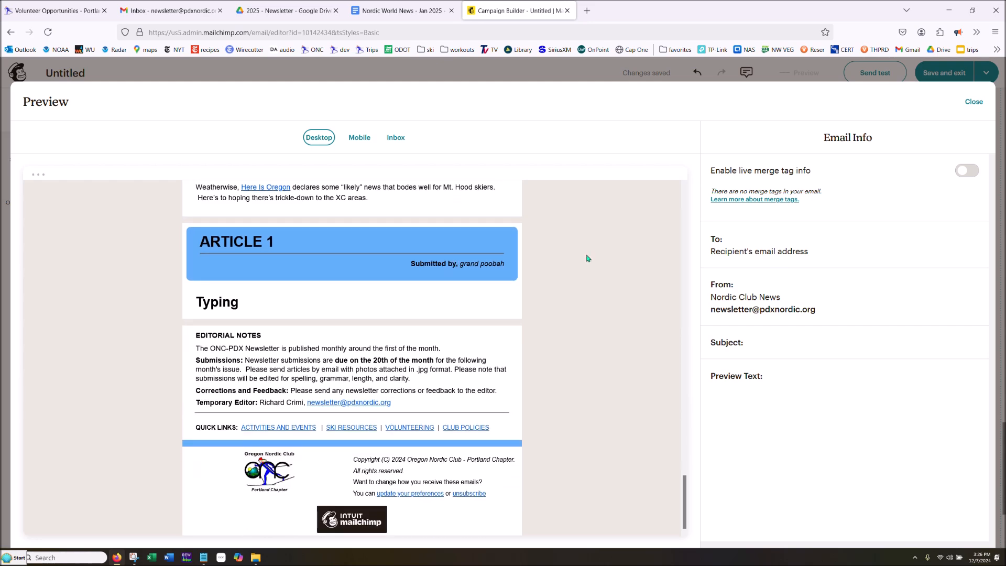
scroll(584, 278, up, 20)
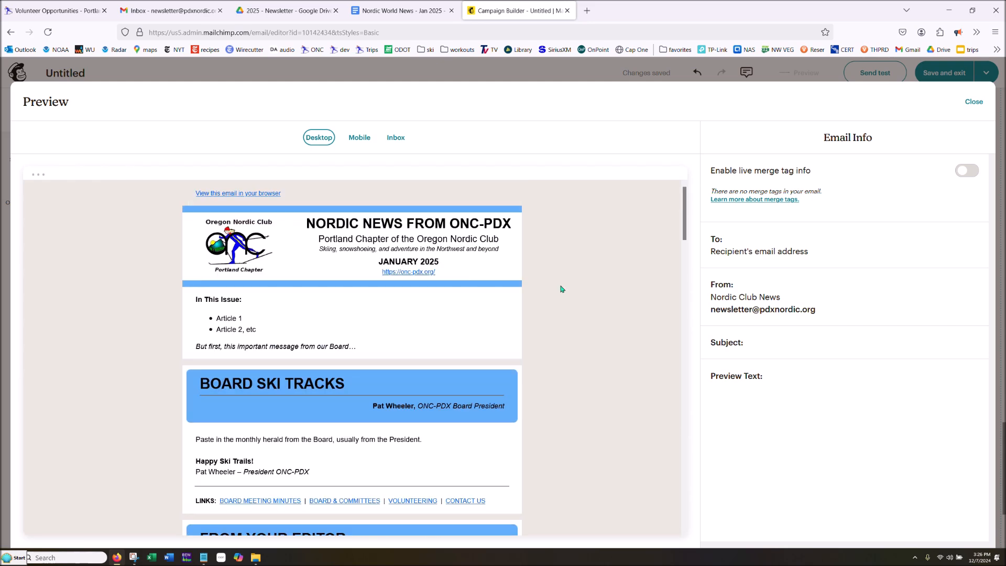
click(974, 103)
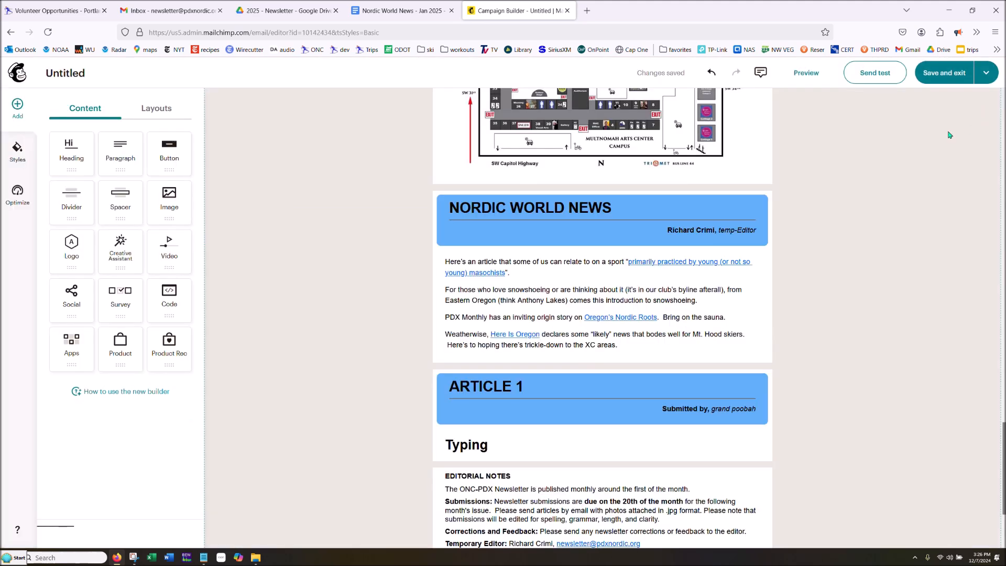
Send a test email of the newsletter to the prefilled recipient address
click(875, 77)
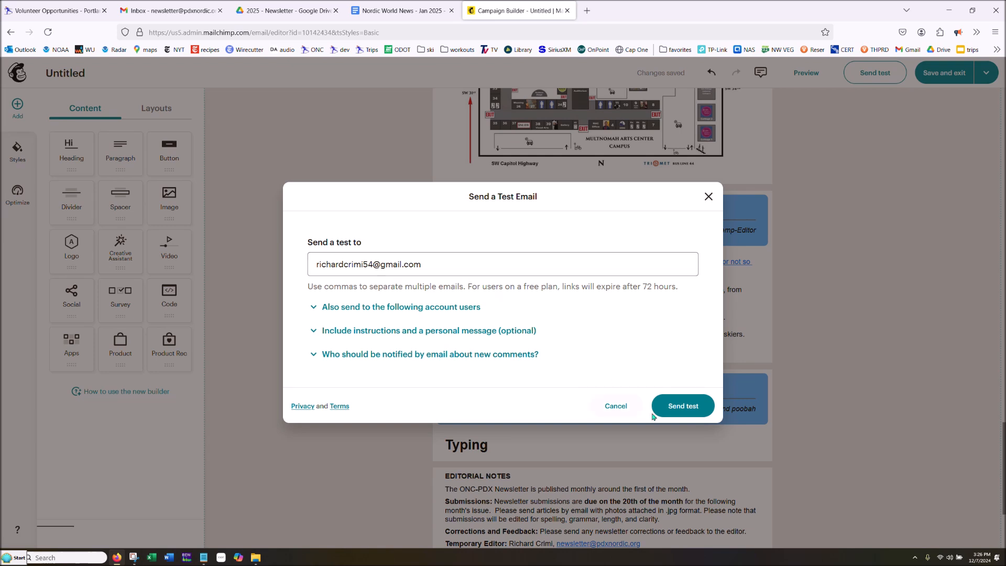
click(668, 407)
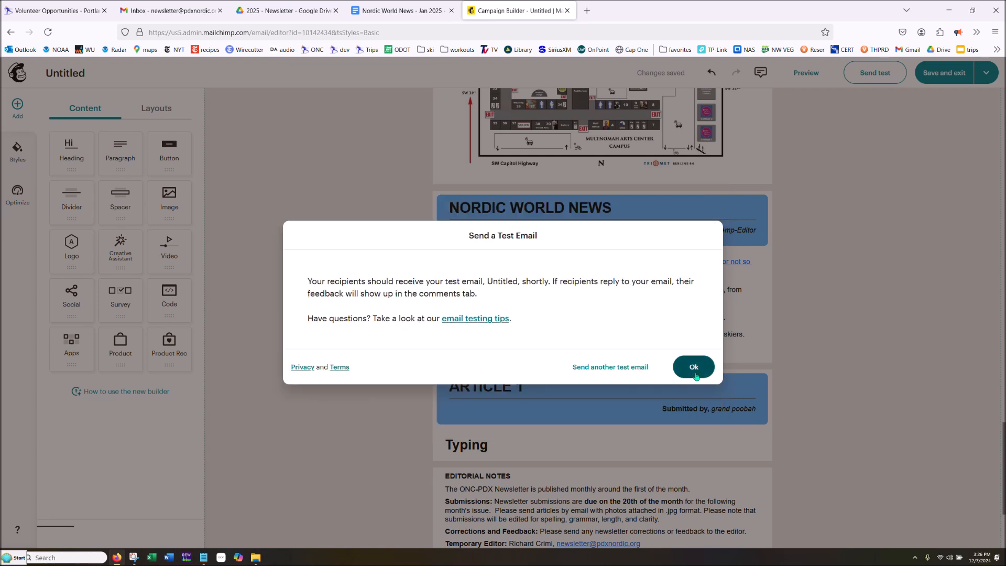
Close the test email confirmation, save and exit the design, and rename the email as January 2025
click(694, 367)
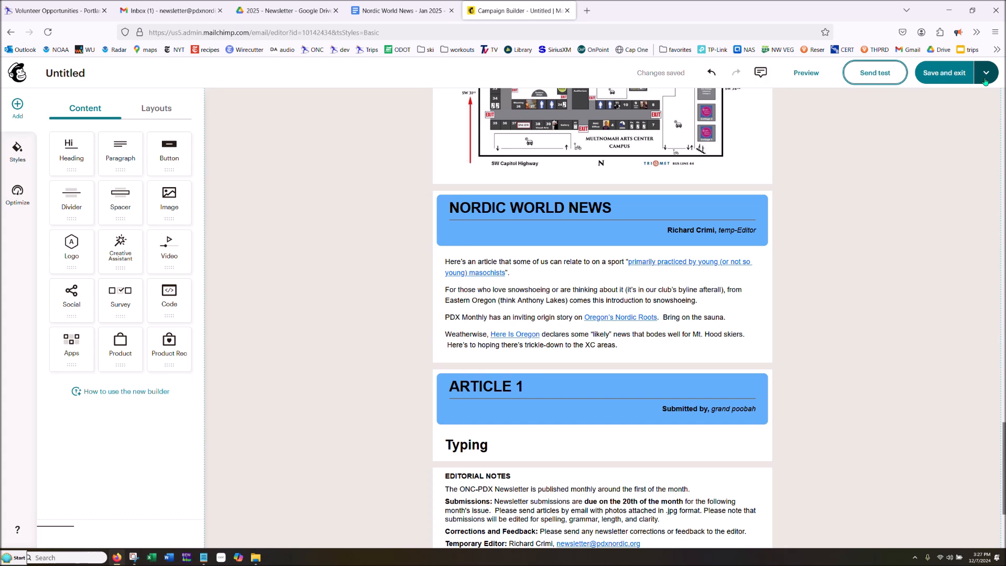
click(930, 77)
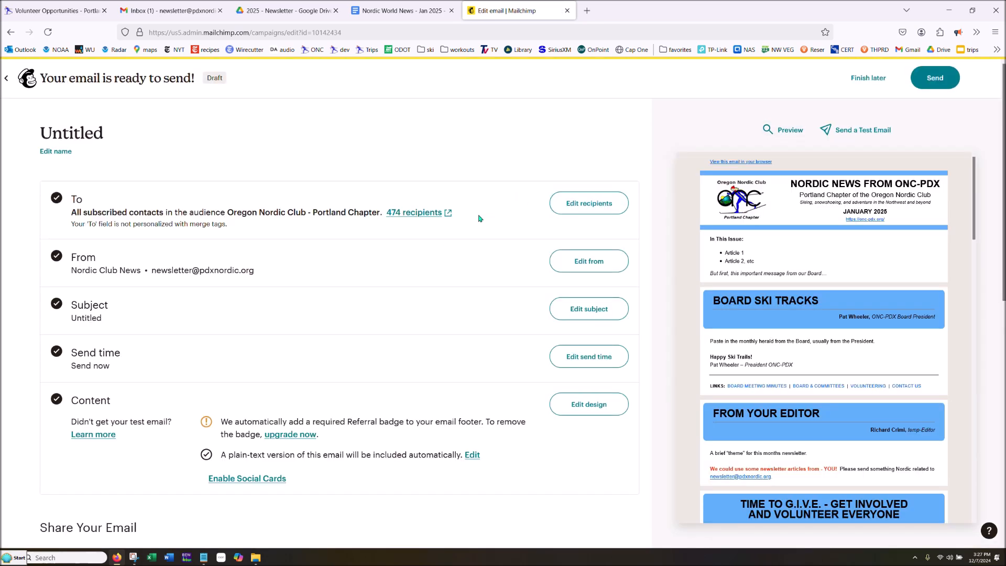
click(59, 152)
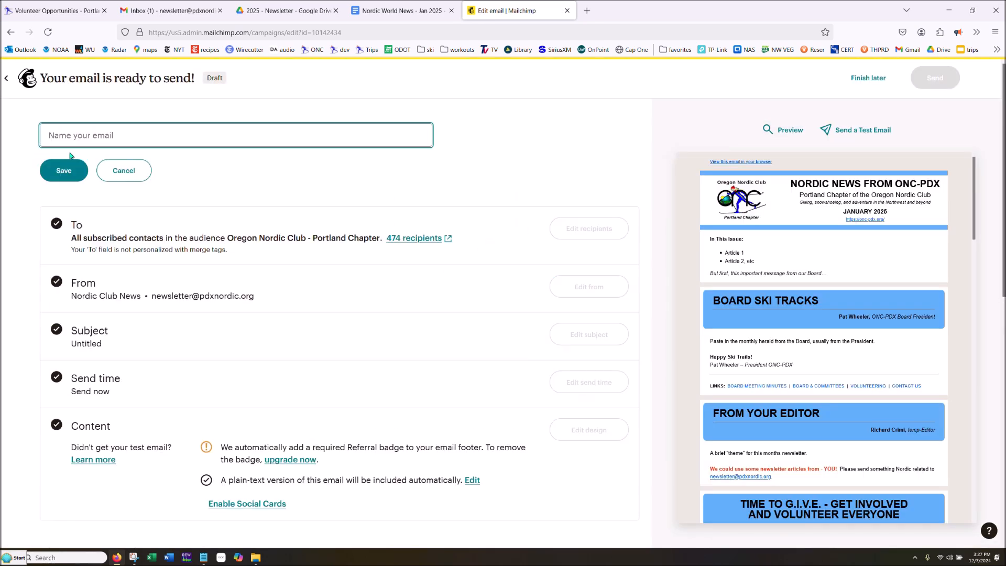
text(January 2025)
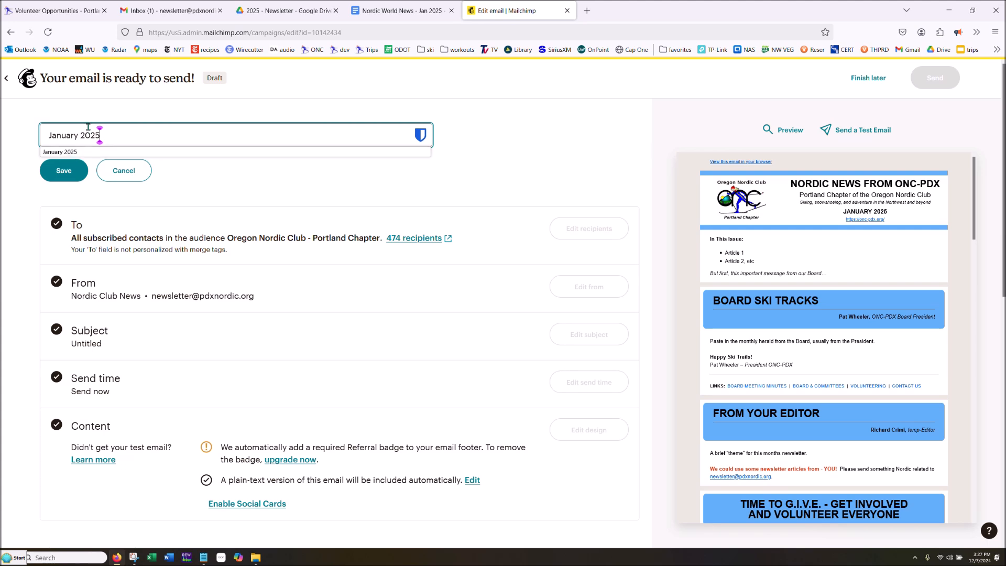
click(77, 175)
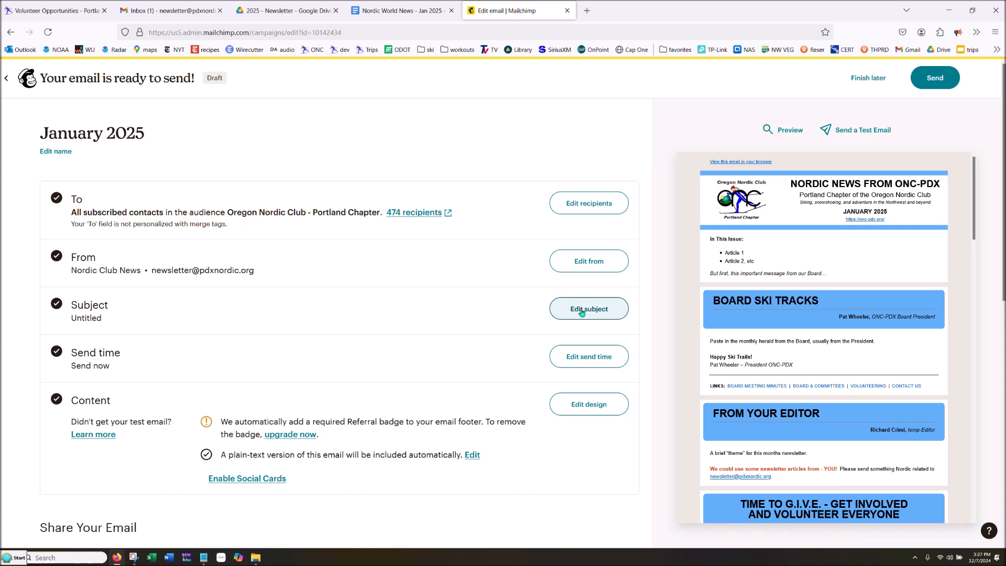
Set the subject line to "PDX Nordic Newsletter - January 2025", copying the standard wording from the Notepad note
click(582, 311)
mouse_move(203, 560)
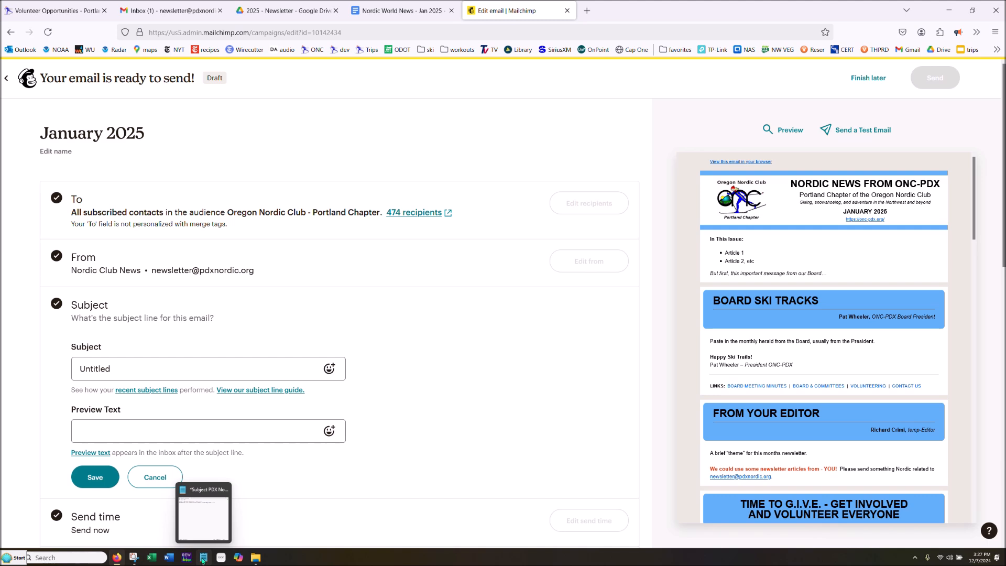
click(203, 558)
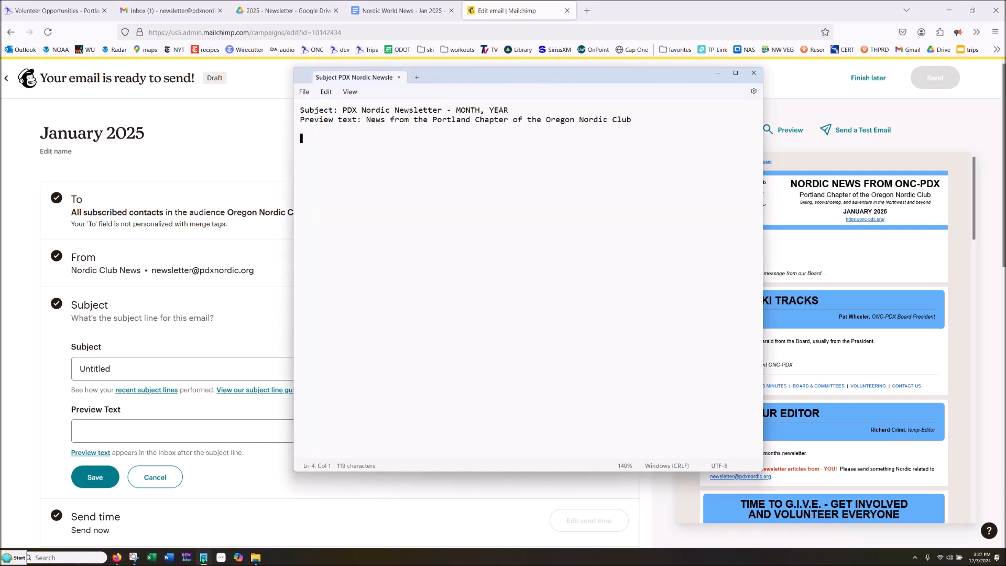
drag(342, 111, 459, 115)
key(ctrl+c)
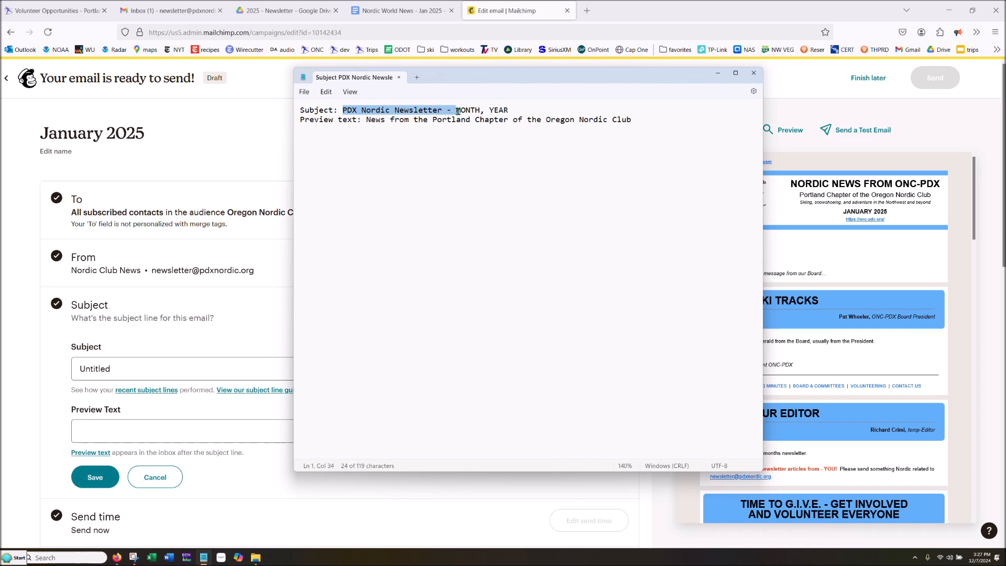
click(110, 369)
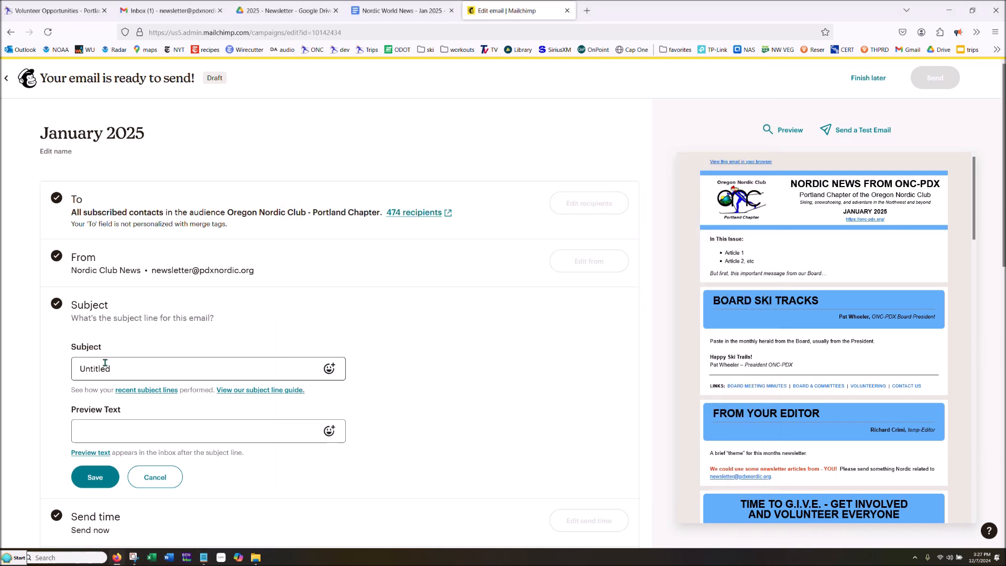
key(ctrl+a)
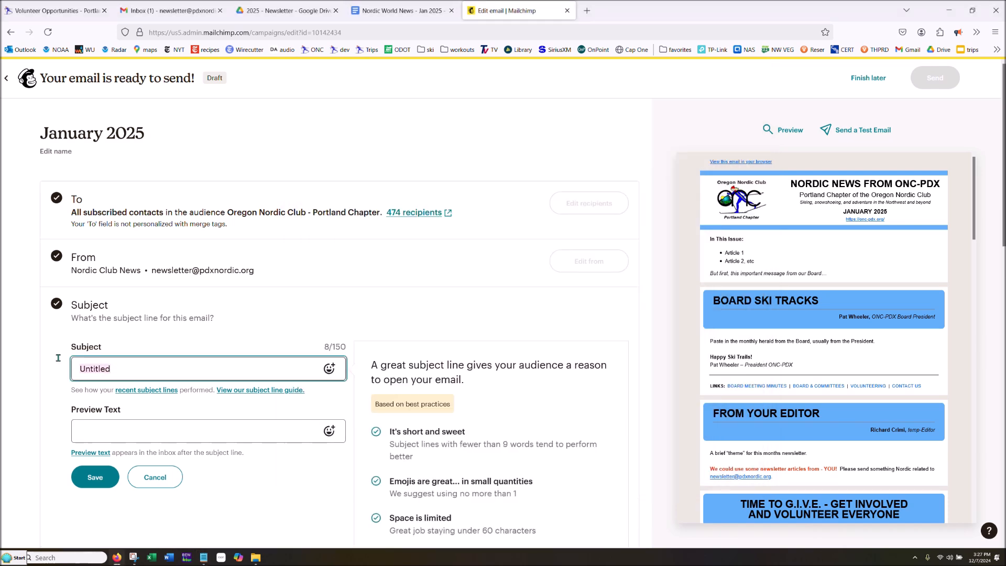
key(ctrl+v)
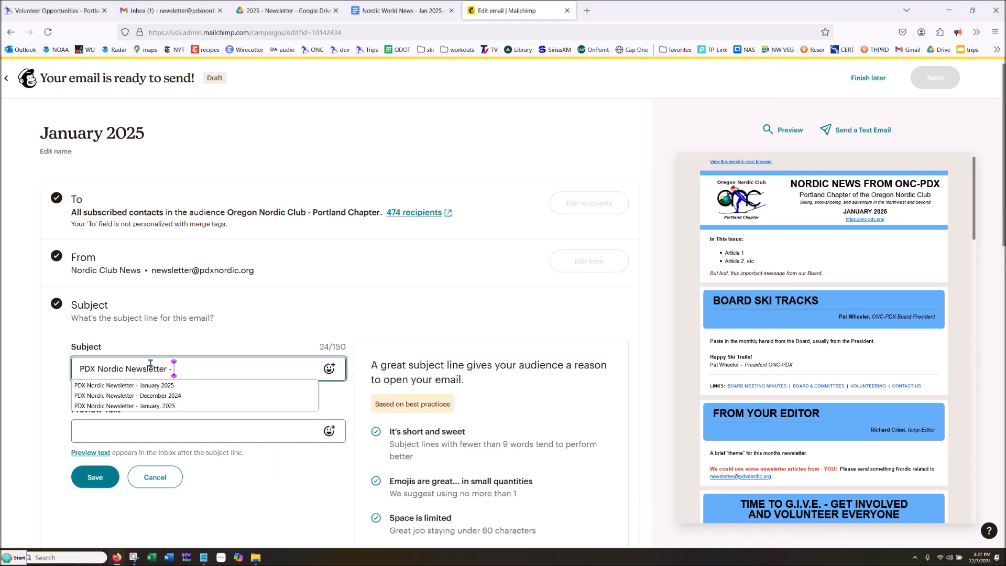
text(January )
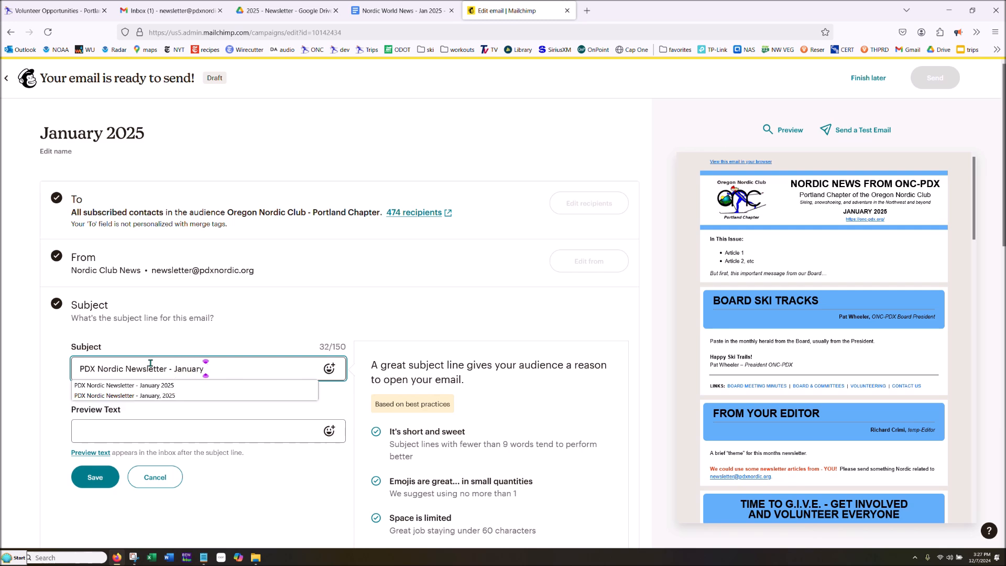
text(2025)
Copy "News from the Portland Chapter of the Oregon Nordic Club" from the Notepad note into the preview text and save the subject settings
click(130, 432)
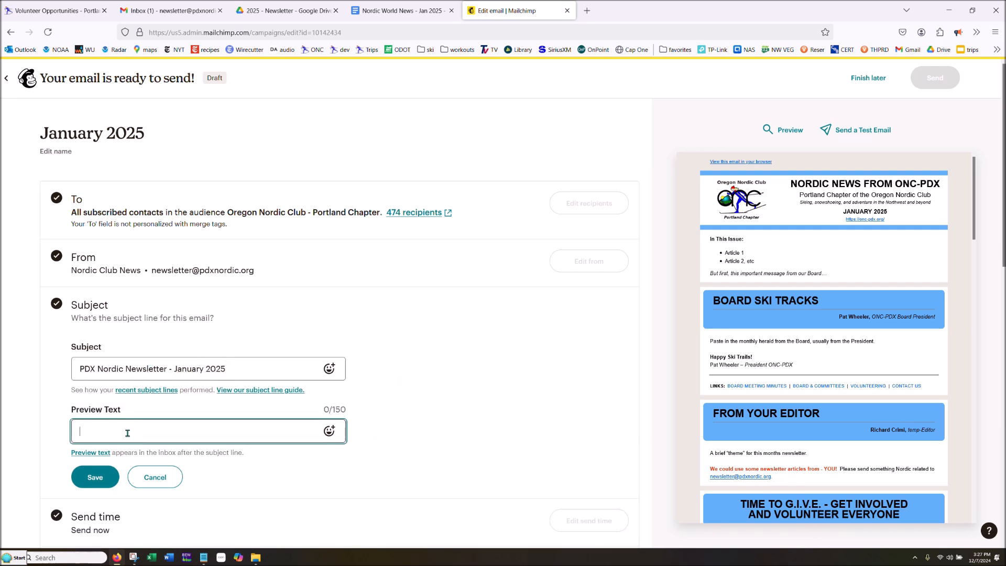
click(203, 557)
drag(368, 119, 636, 124)
key(ctrl+c)
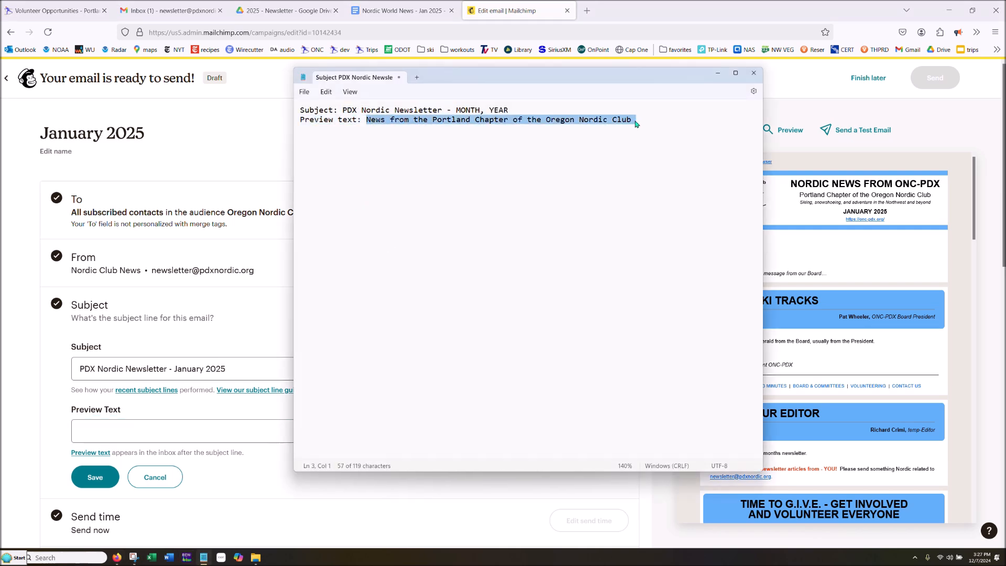
click(120, 429)
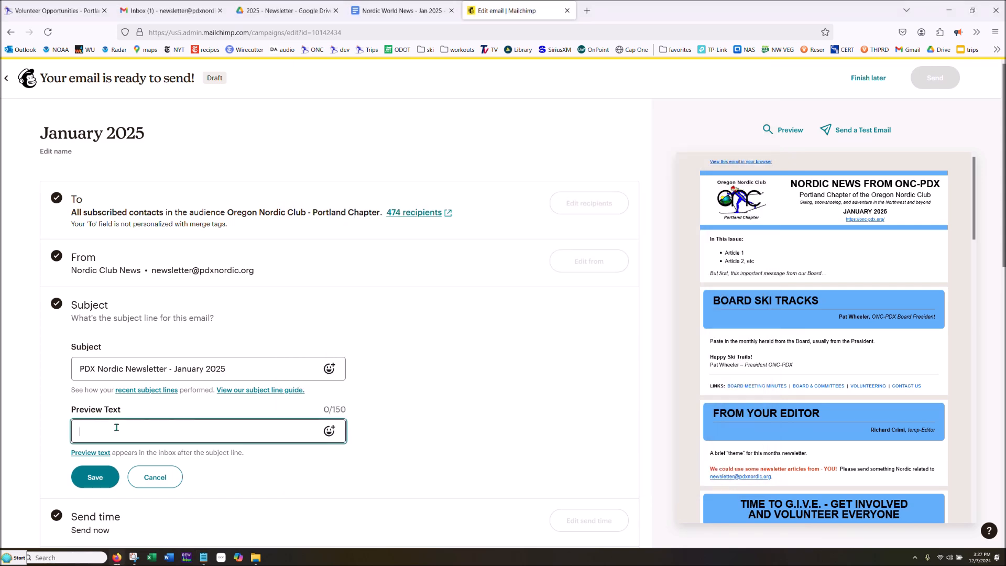
key(ctrl+v)
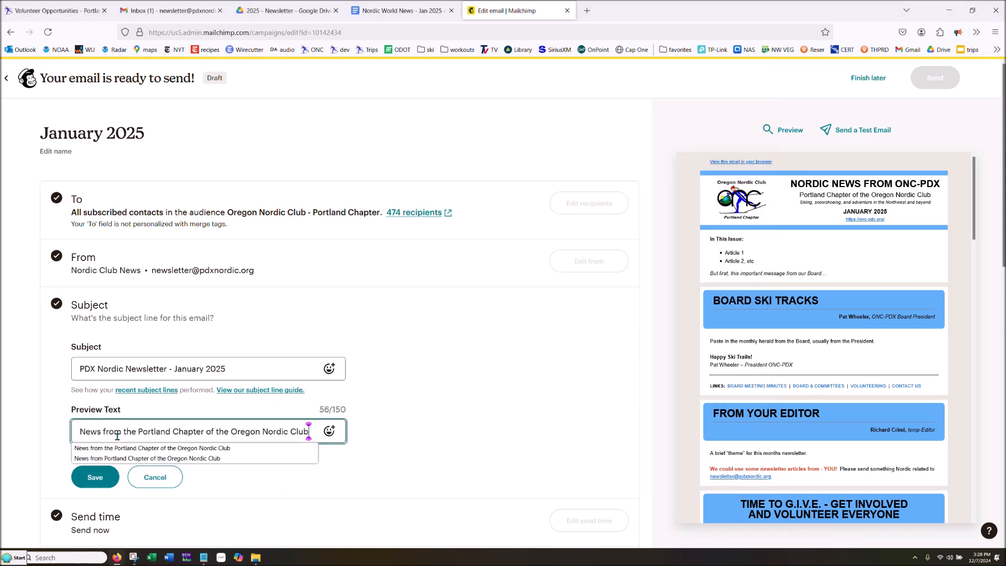
click(95, 477)
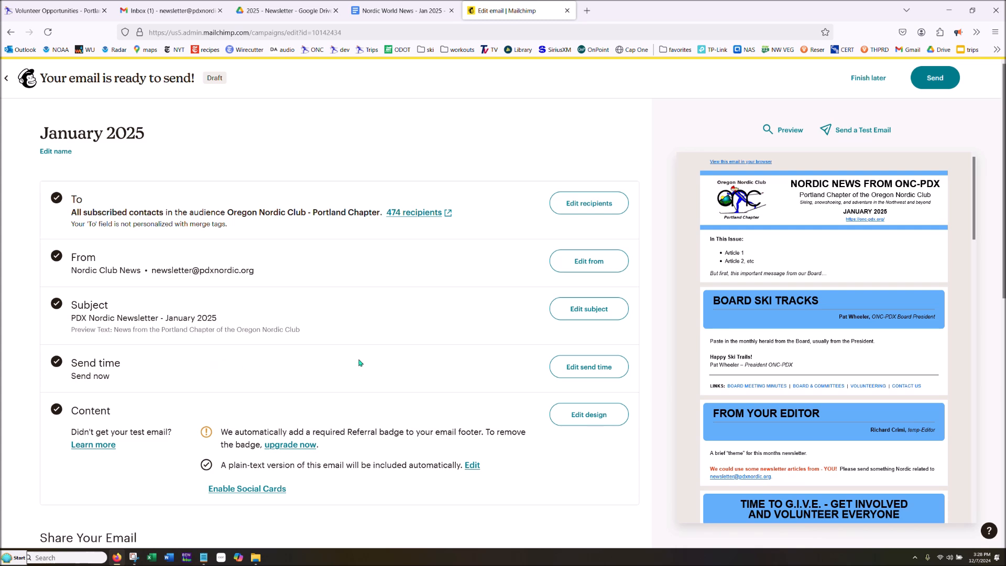
Leave the email as a draft to finish later and reopen the January 2025 campaign's design for editing
click(866, 85)
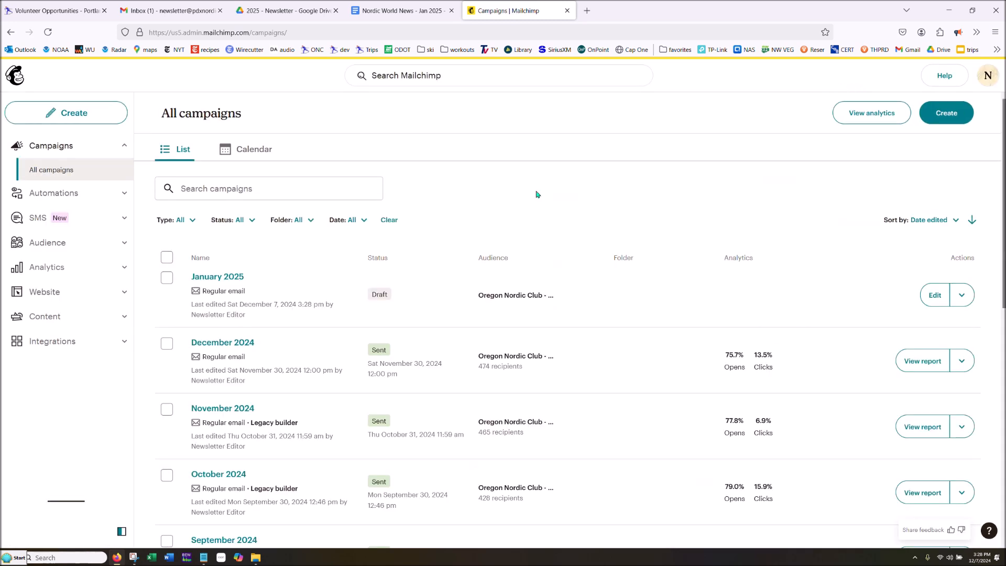
click(217, 278)
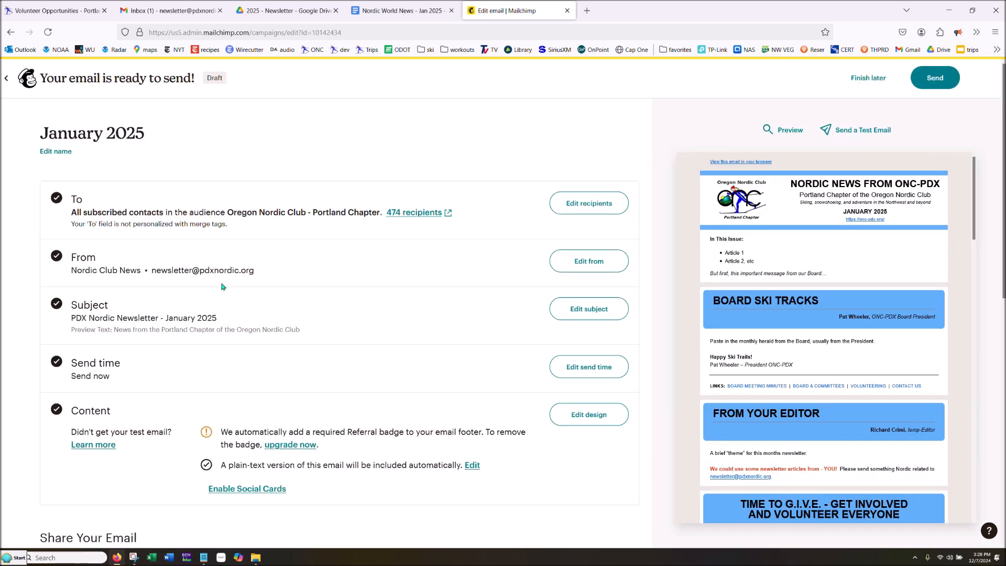
click(577, 418)
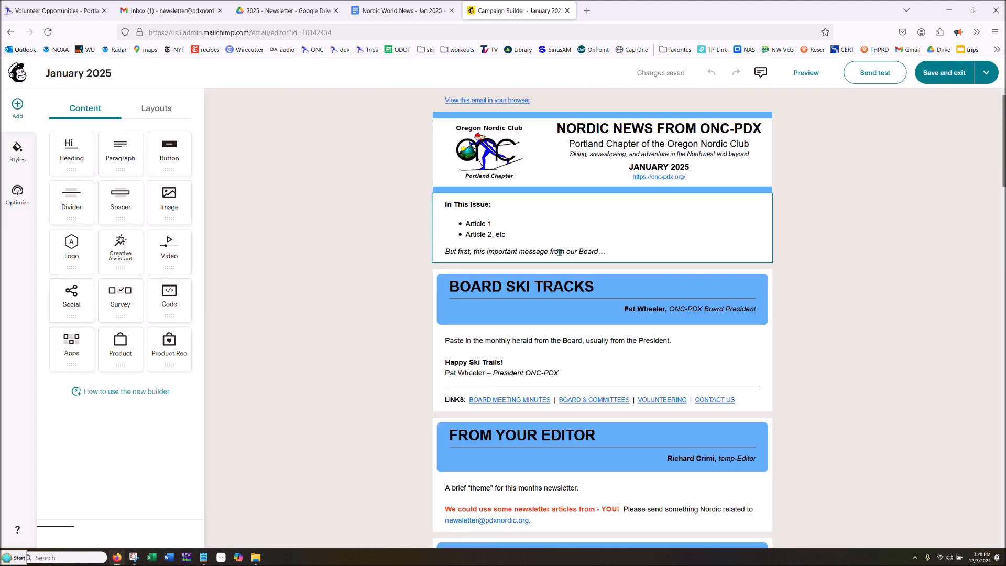
Add an "Article 3" bullet at the end of the In This Issue list and save the newsletter as a draft
click(508, 236)
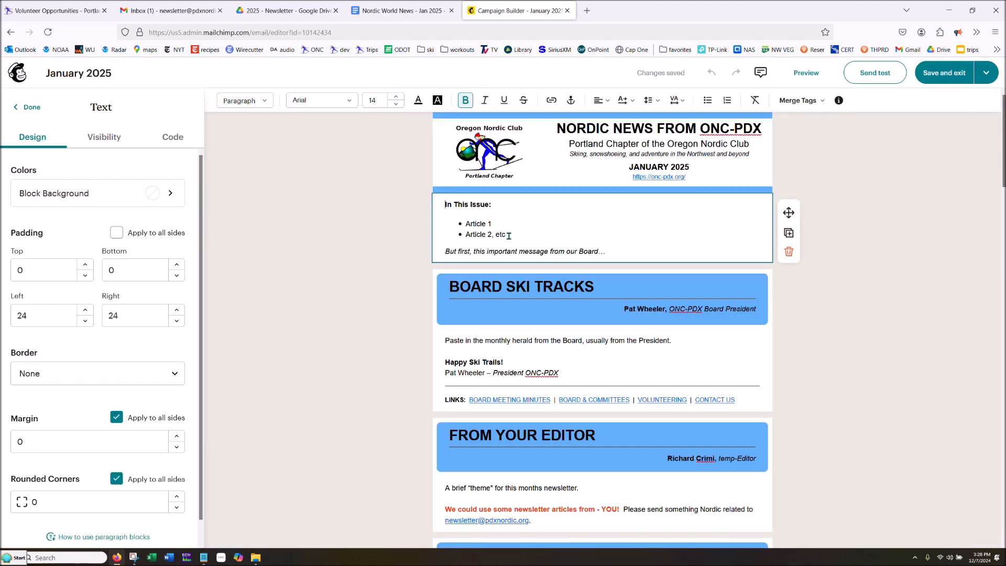
key(Return)
key(BackSpace)
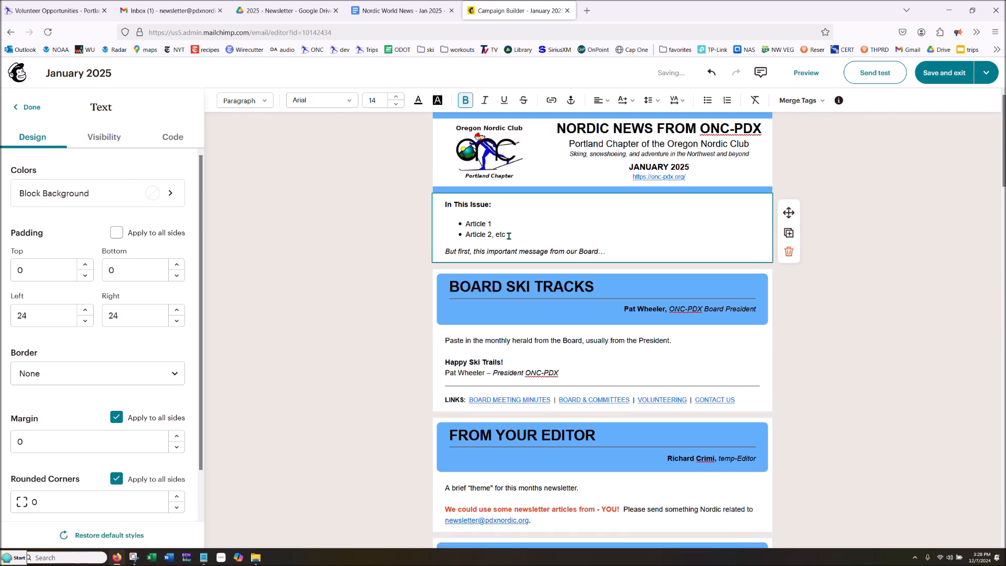
click(513, 235)
key(Return)
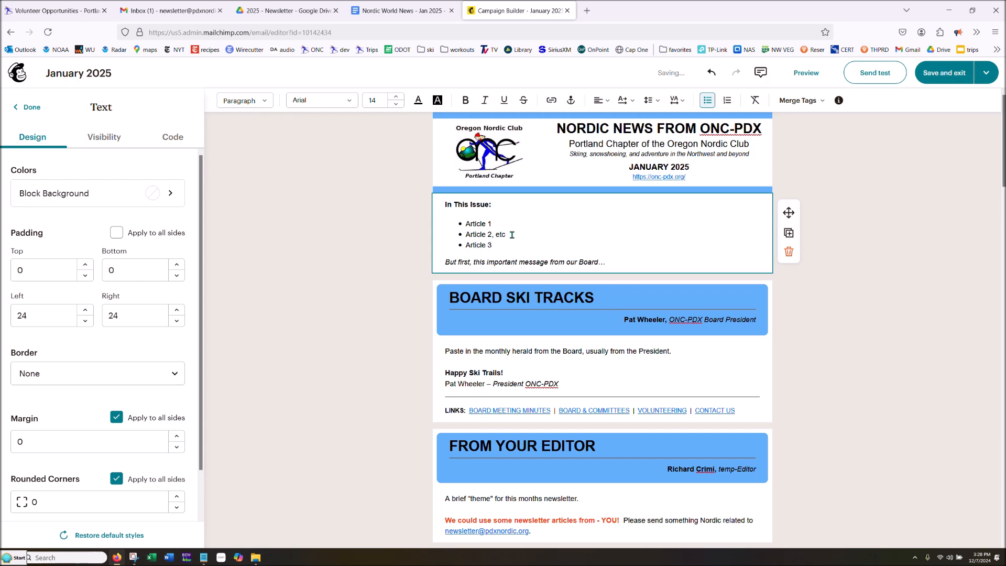
click(862, 168)
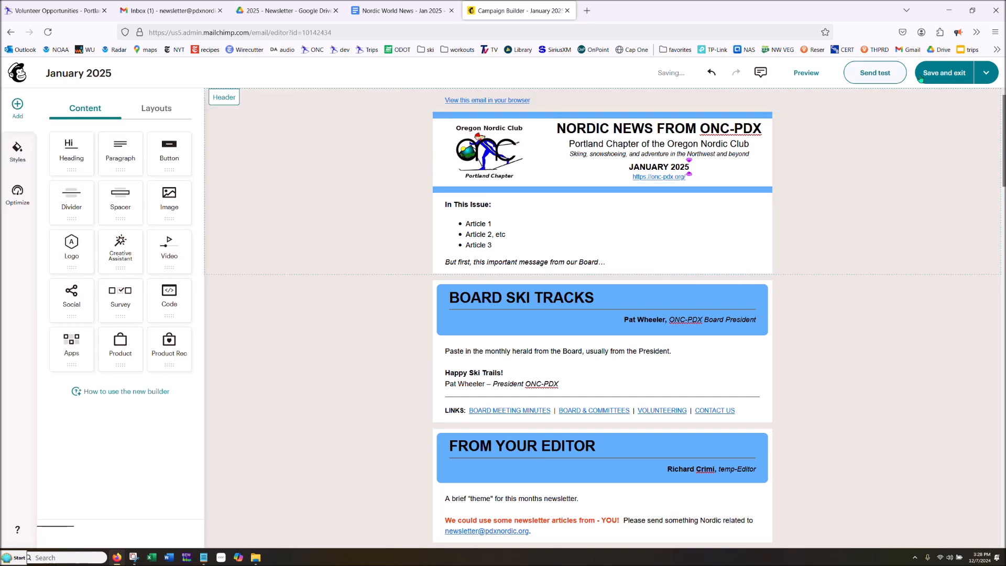
click(937, 77)
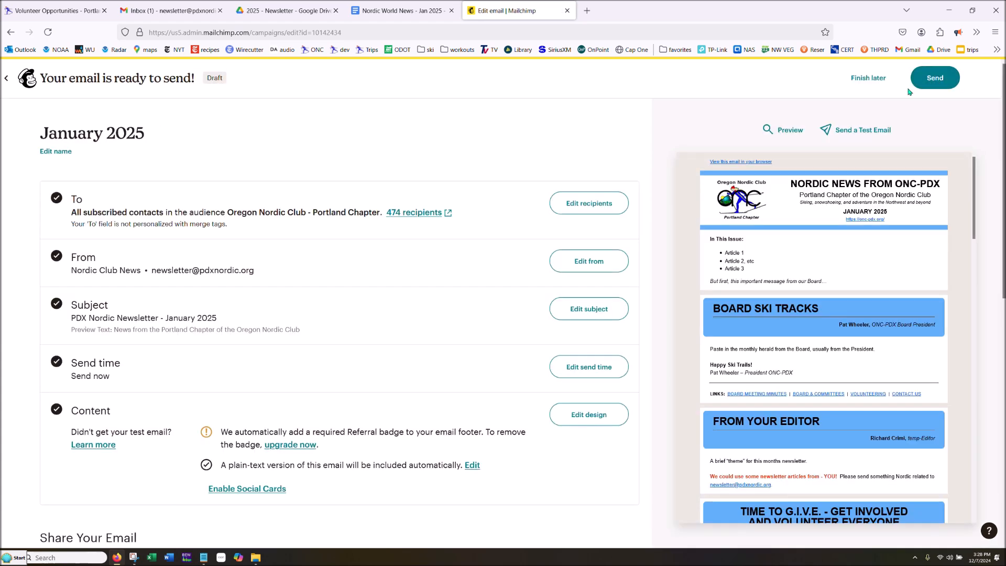
click(856, 78)
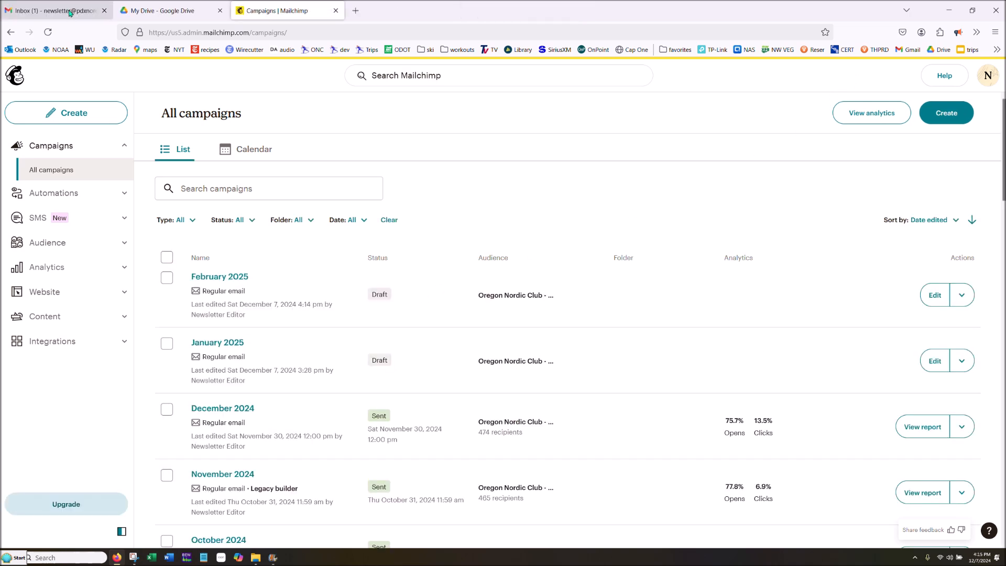
Switch to Gmail, open the "[Test] Untitled" message, and review the test newsletter from the masthead to the footer
click(68, 11)
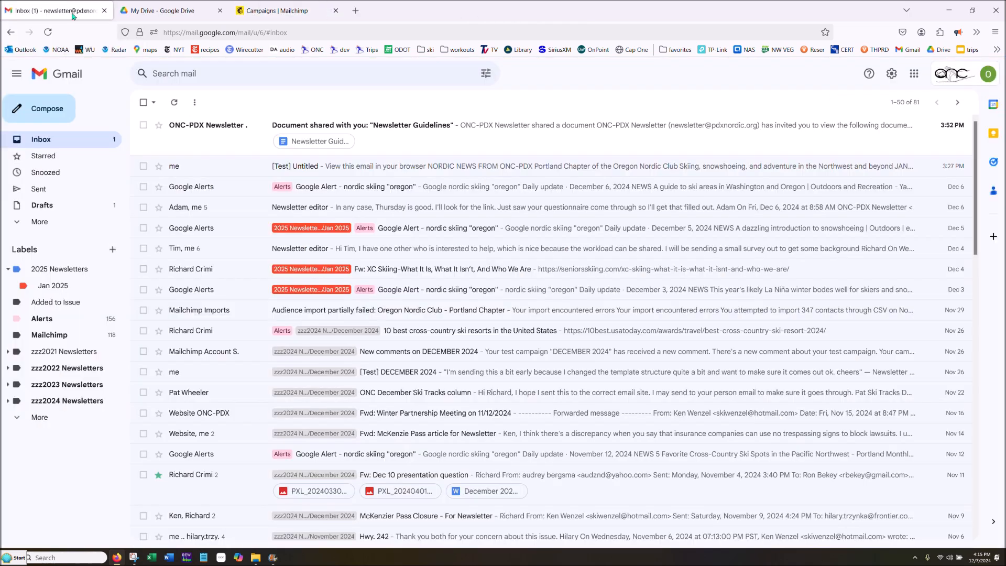
click(378, 174)
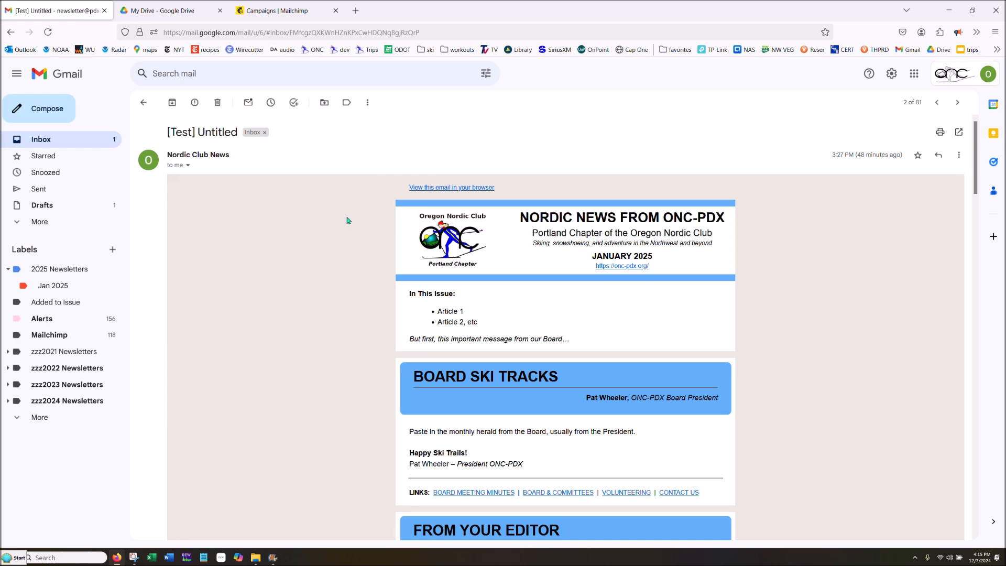
scroll(327, 222, down, 5)
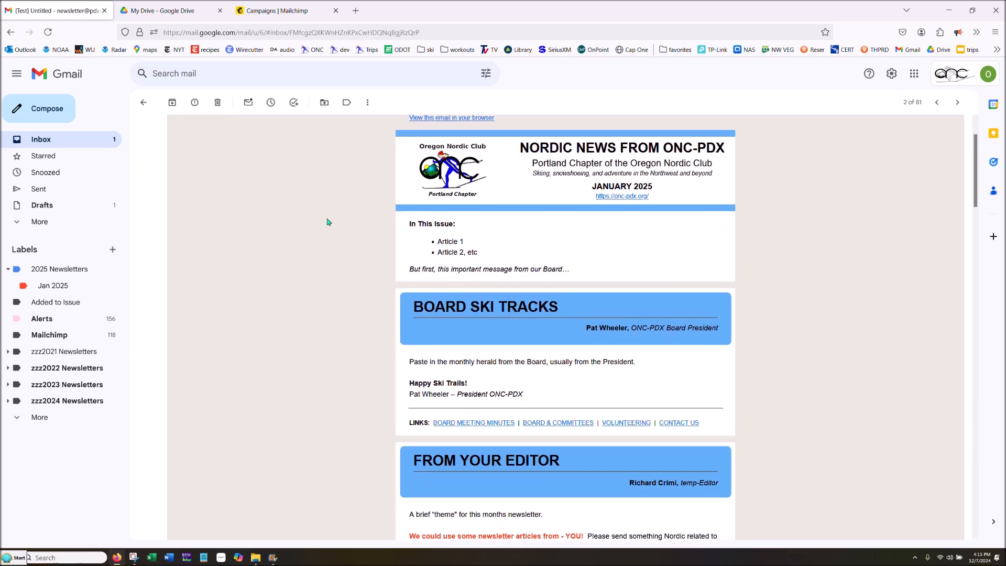
scroll(328, 222, down, 10)
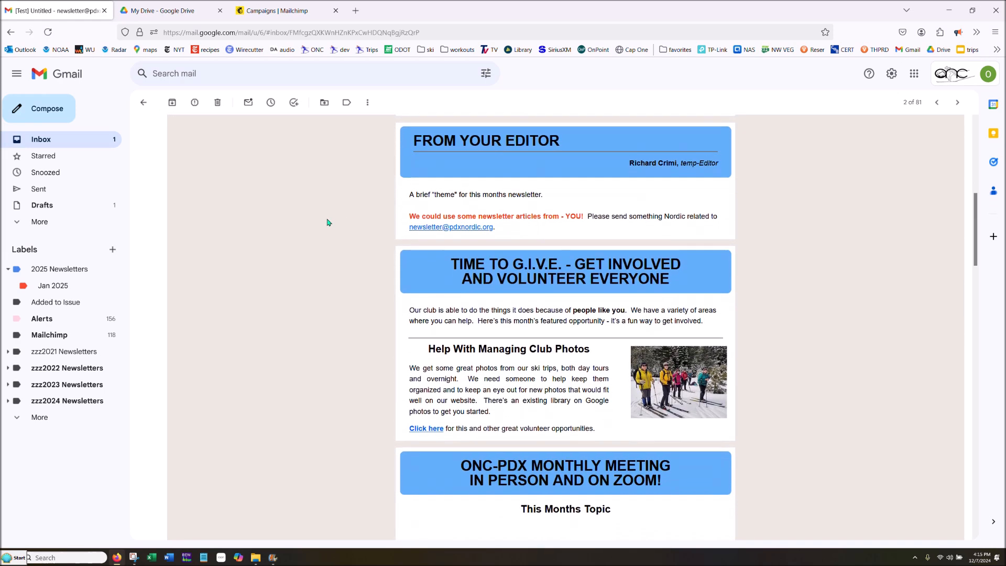
scroll(328, 222, down, 20)
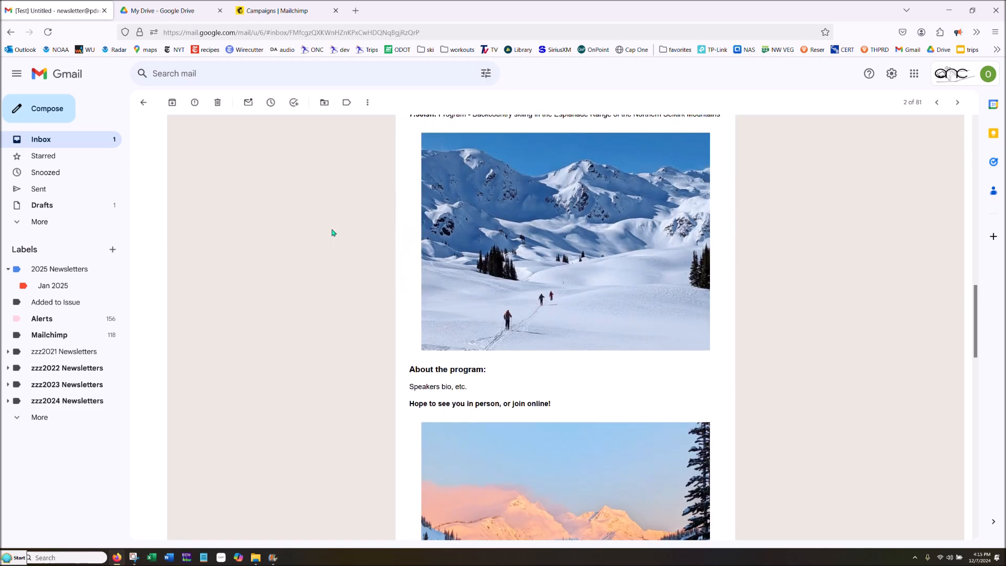
scroll(327, 242, down, 7)
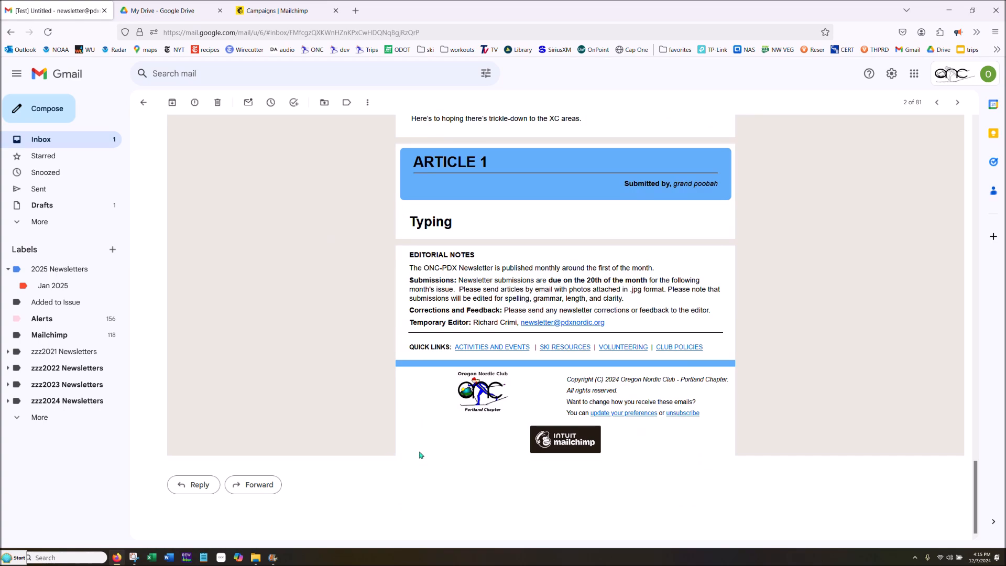
scroll(338, 339, up, 20)
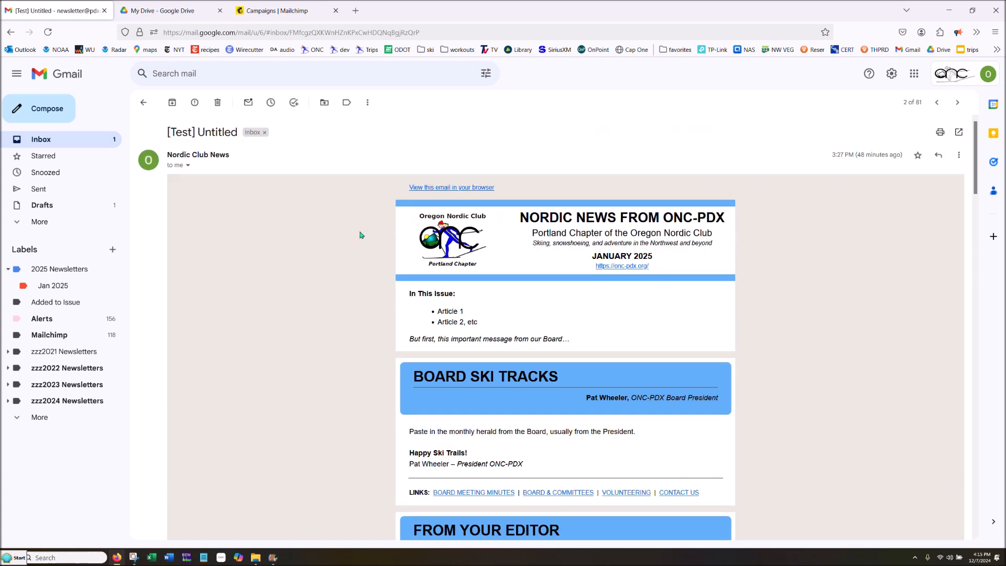
Open the browser version of the test newsletter and review its sections down to the footer
click(478, 189)
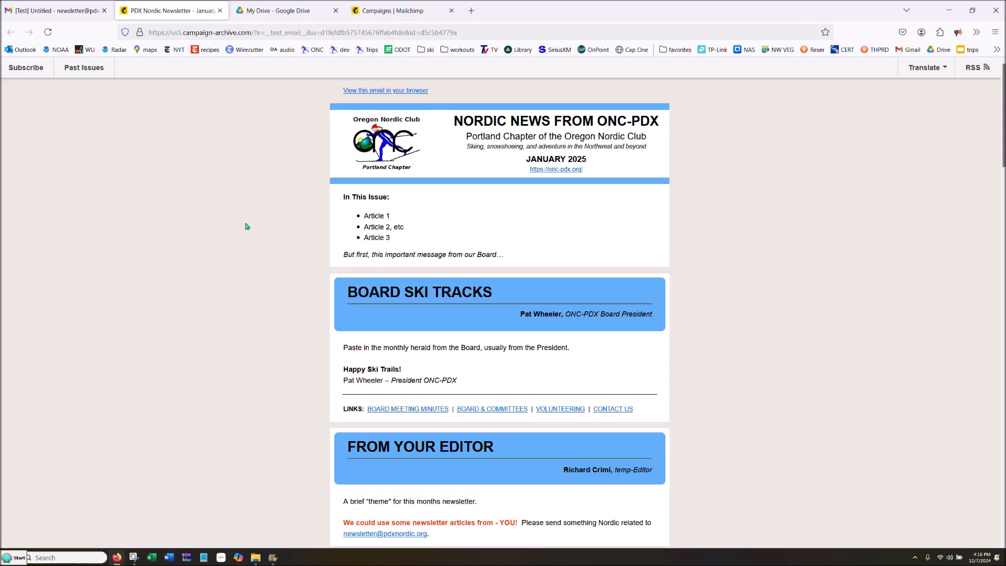
scroll(251, 231, down, 15)
scroll(257, 250, down, 15)
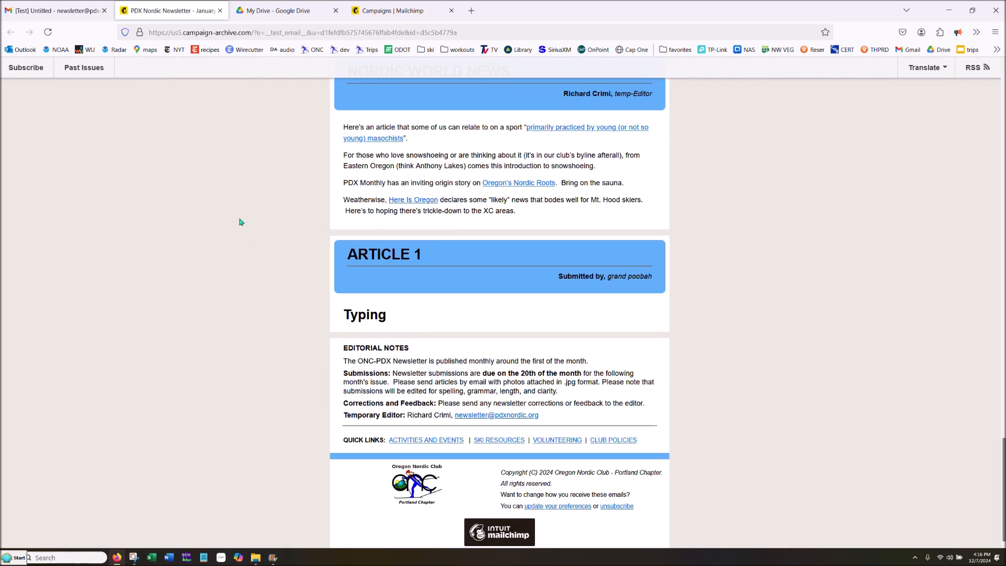
Switch back to the Mailchimp campaigns list and replicate the January 2025 campaign
scroll(238, 199, up, 1)
click(389, 12)
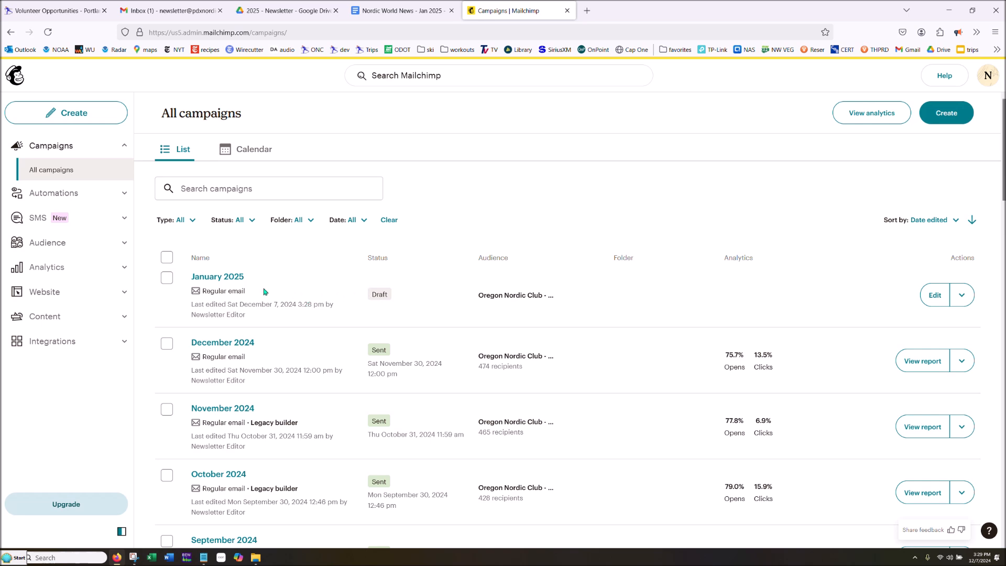
click(962, 298)
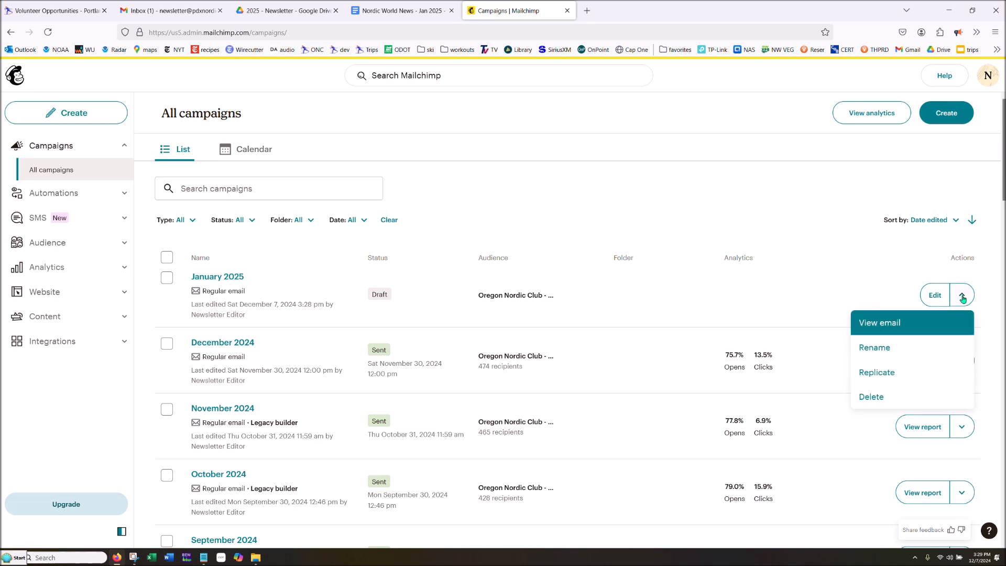
click(881, 374)
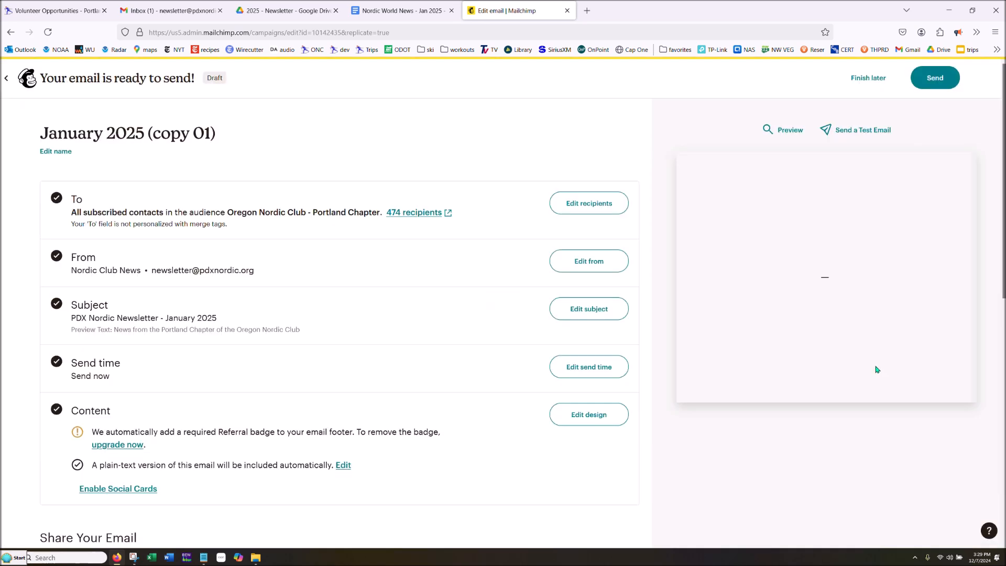
Rename the copied campaign as "February 2025" and save the name
click(49, 152)
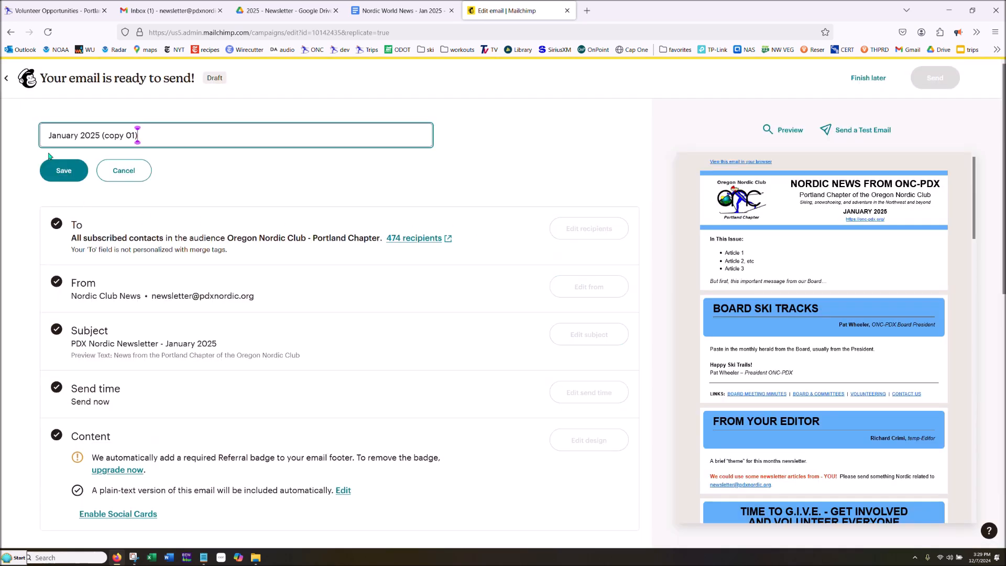
key(ctrl+a)
text(Febru)
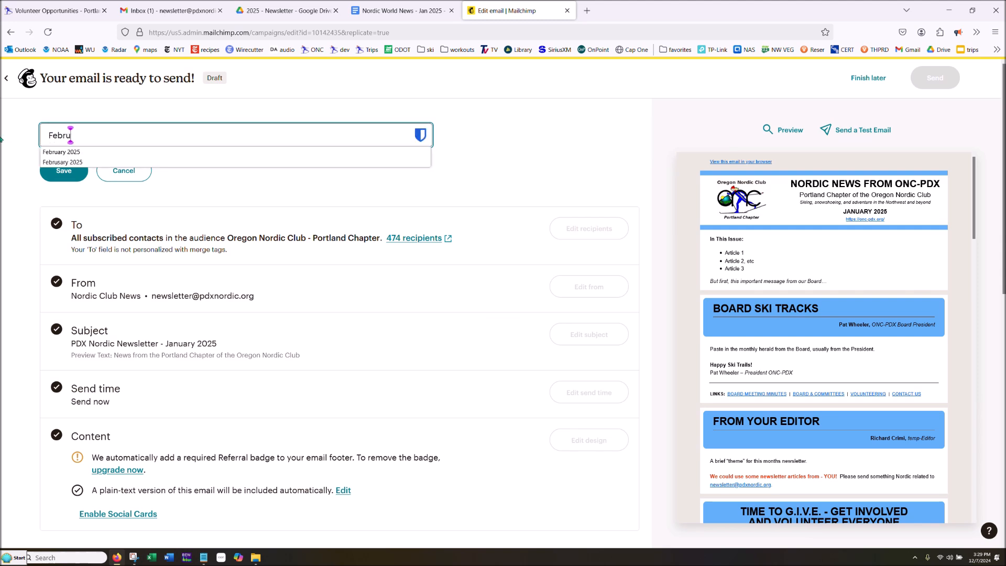
text(ary 2025)
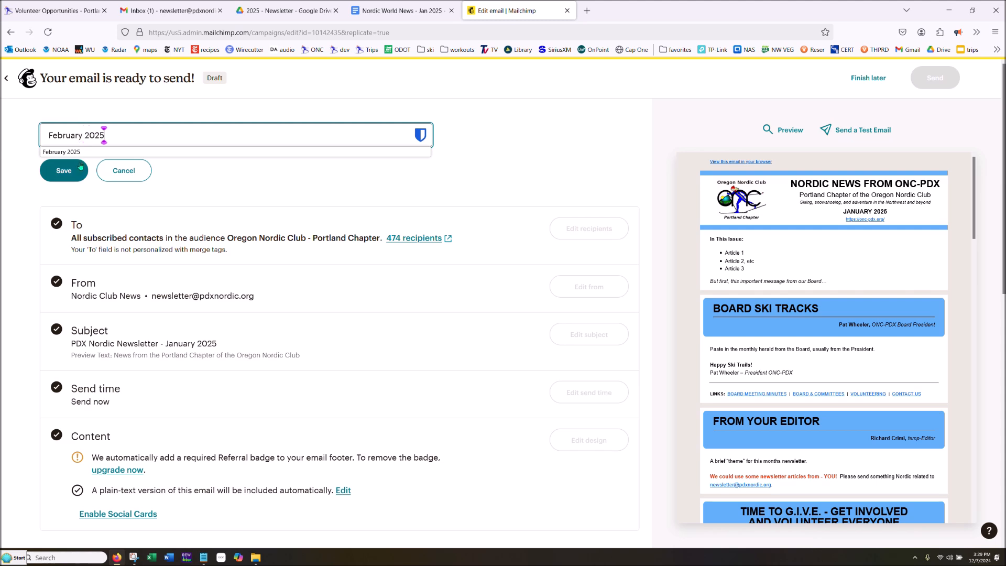
click(63, 171)
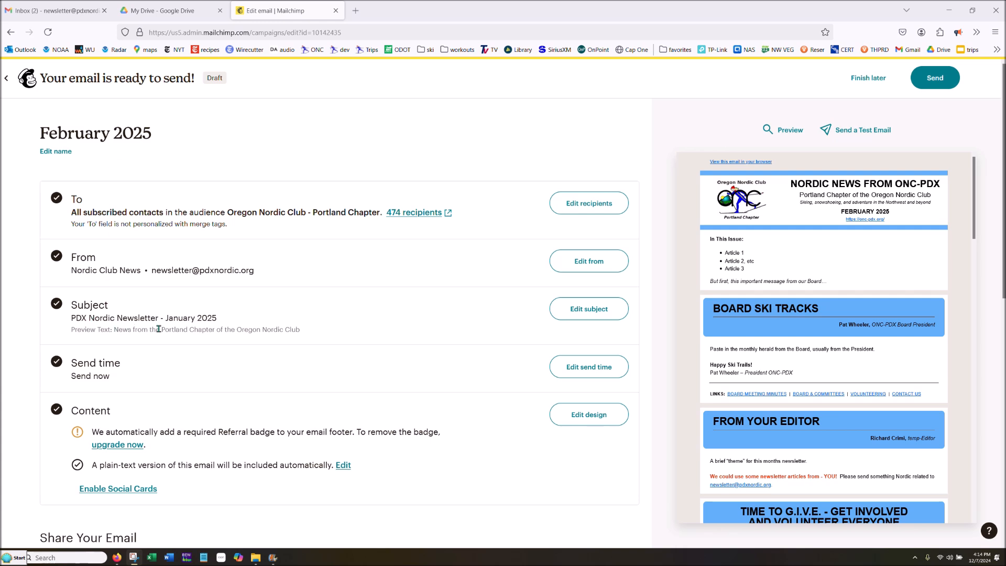
Set the email's subject to "PDX Nordic Newsletter - February 2025" and save it
click(589, 309)
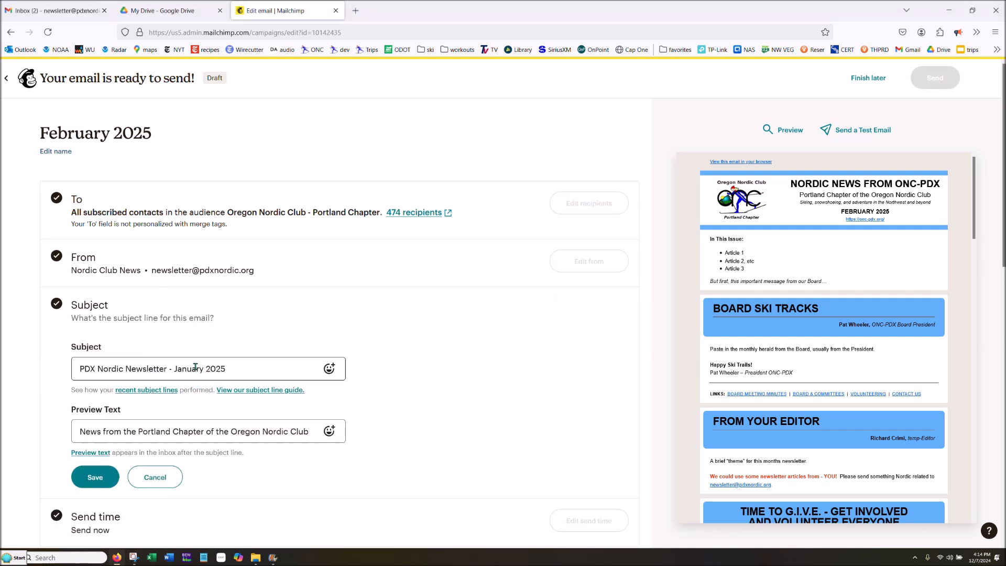
drag(193, 367, 173, 367)
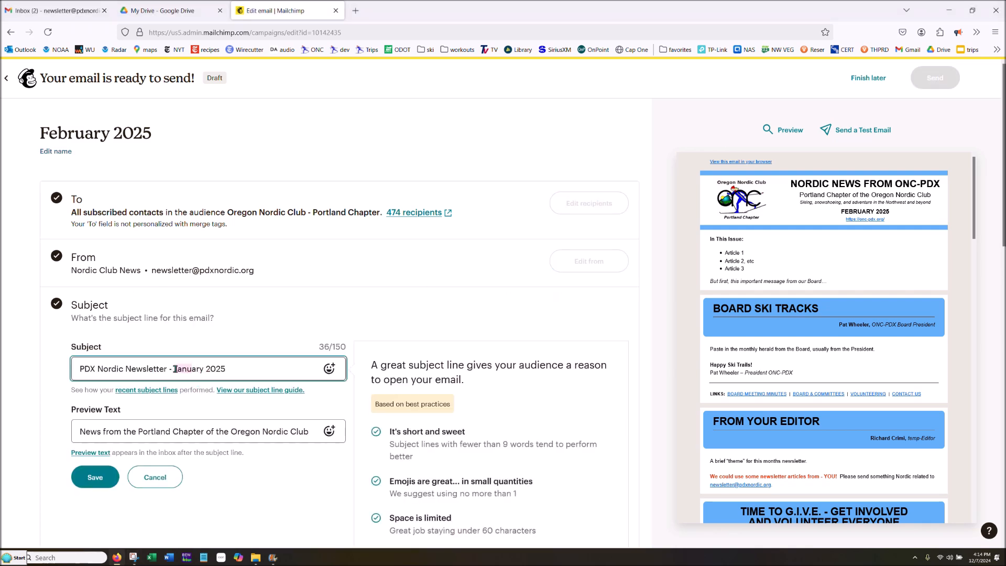
text(Febru)
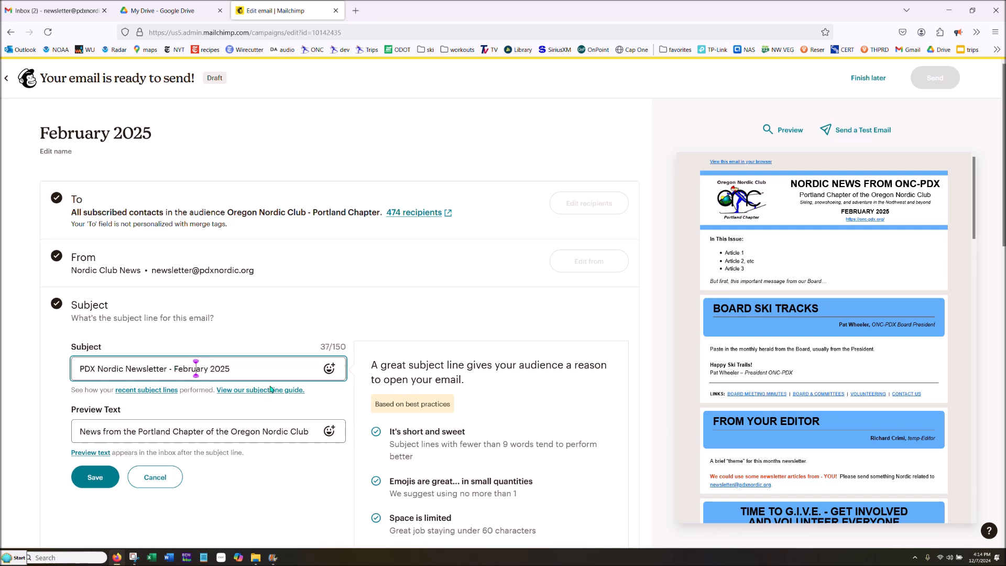
click(528, 321)
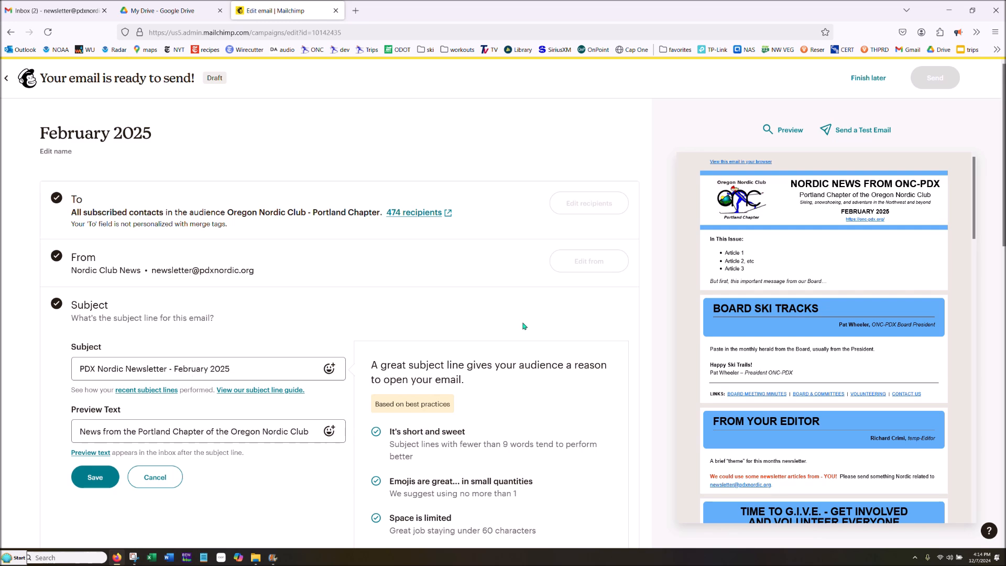
click(95, 483)
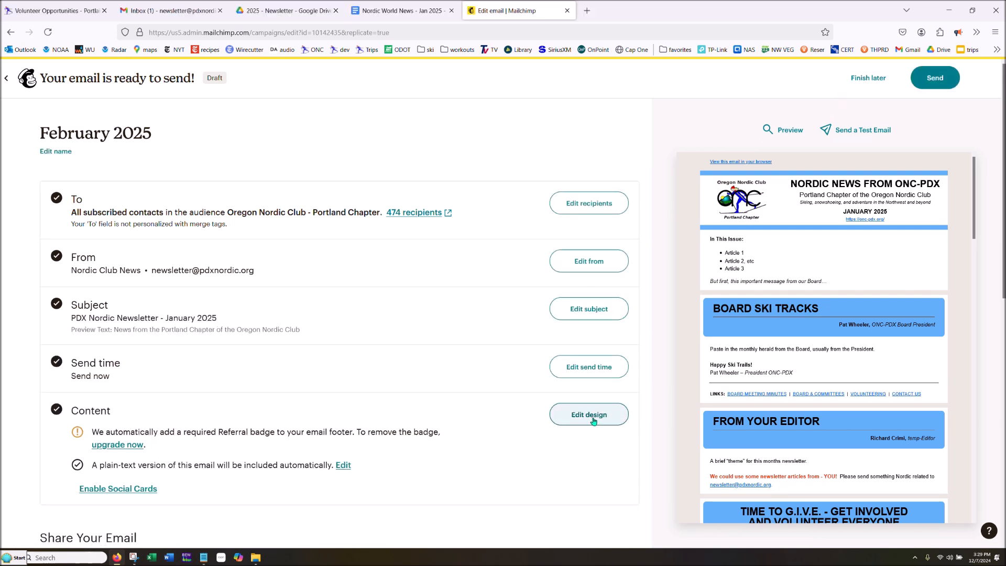
Open the February 2025 email's design and change the masthead date to "FEBRUARY 2025"
click(593, 418)
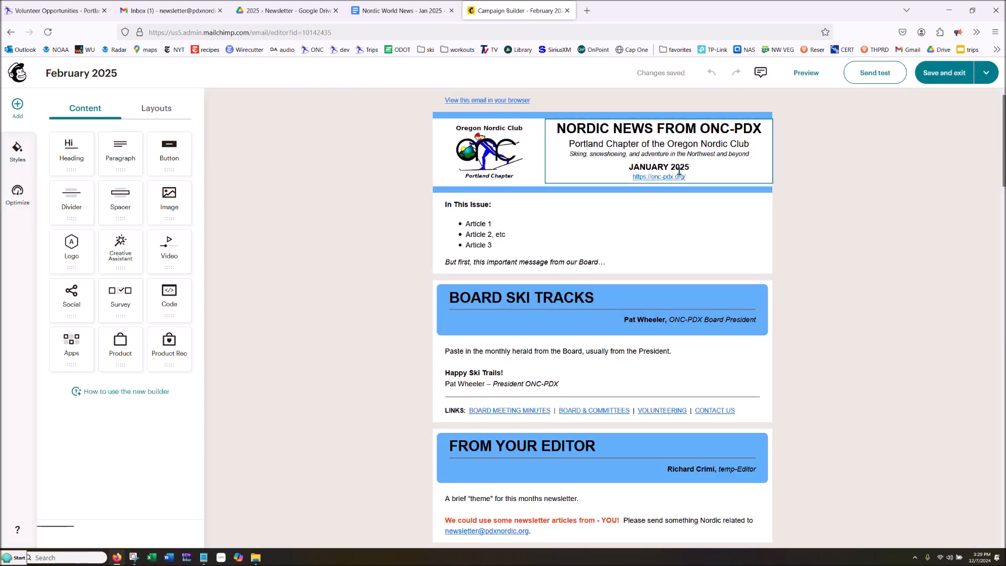
click(665, 166)
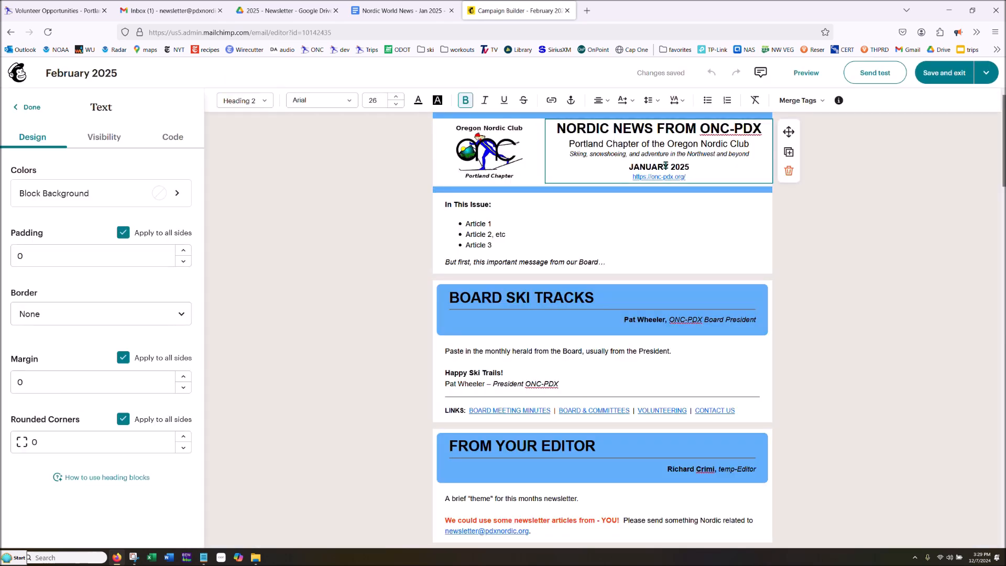
drag(651, 167, 630, 167)
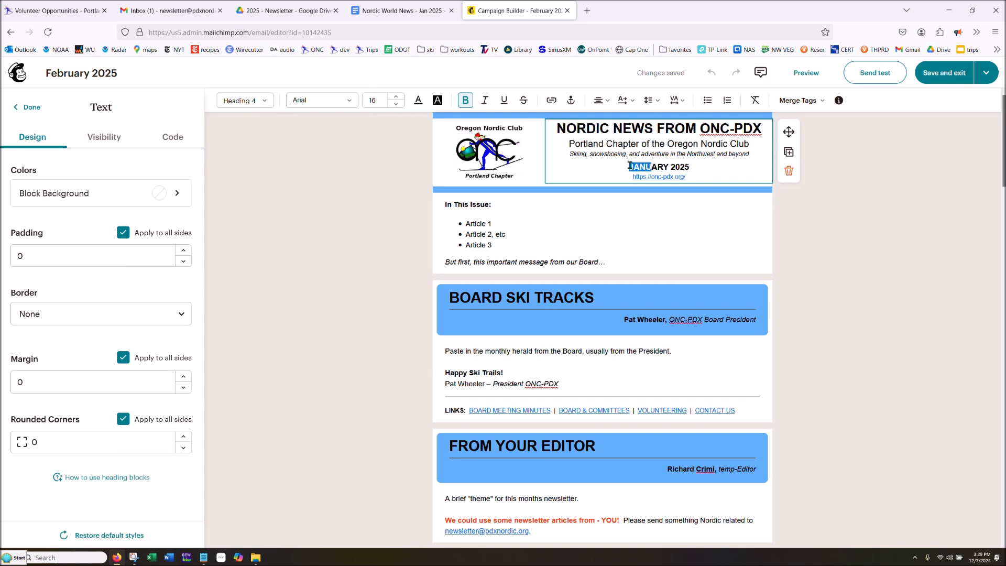
text(FEBRU)
click(643, 210)
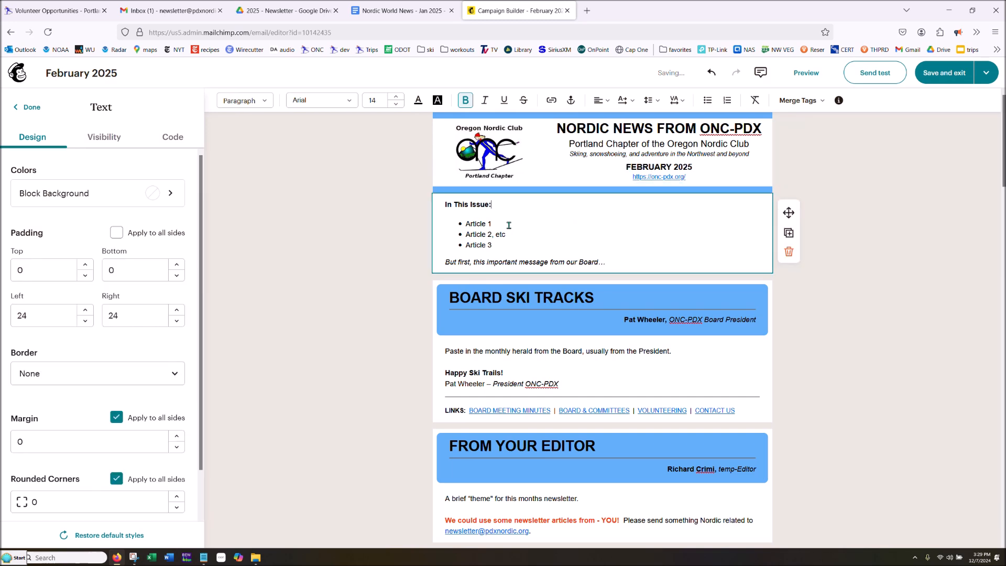
Save the February 2025 newsletter design and return to the list of all campaigns
scroll(518, 252, down, 5)
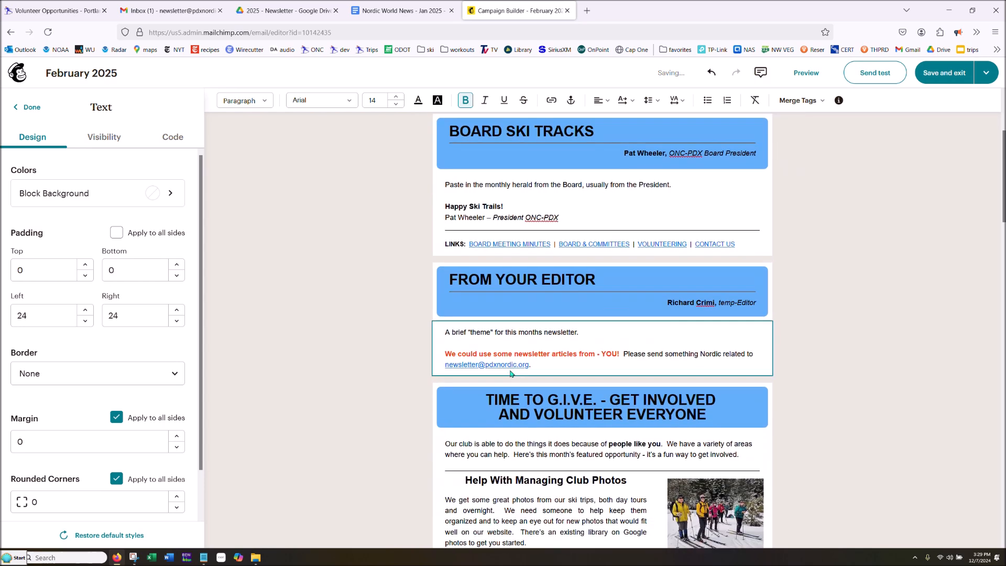
scroll(509, 341, down, 6)
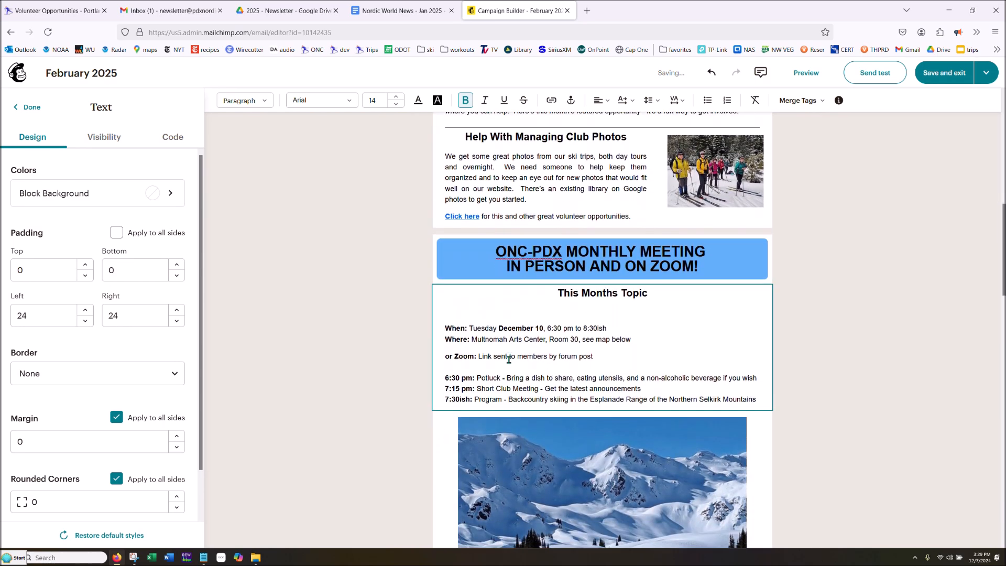
scroll(492, 388, down, 5)
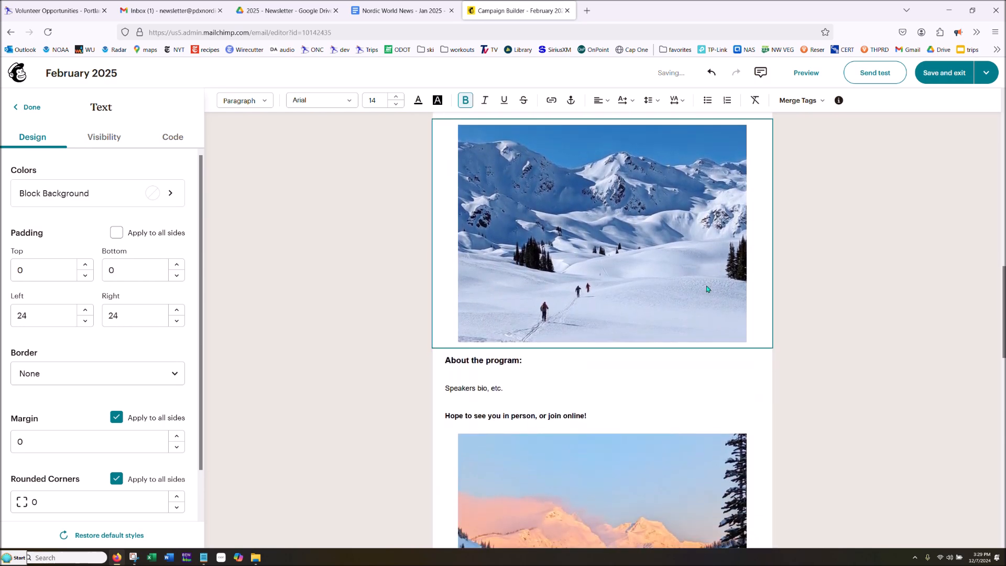
scroll(704, 287, up, 9)
scroll(703, 287, up, 7)
click(945, 72)
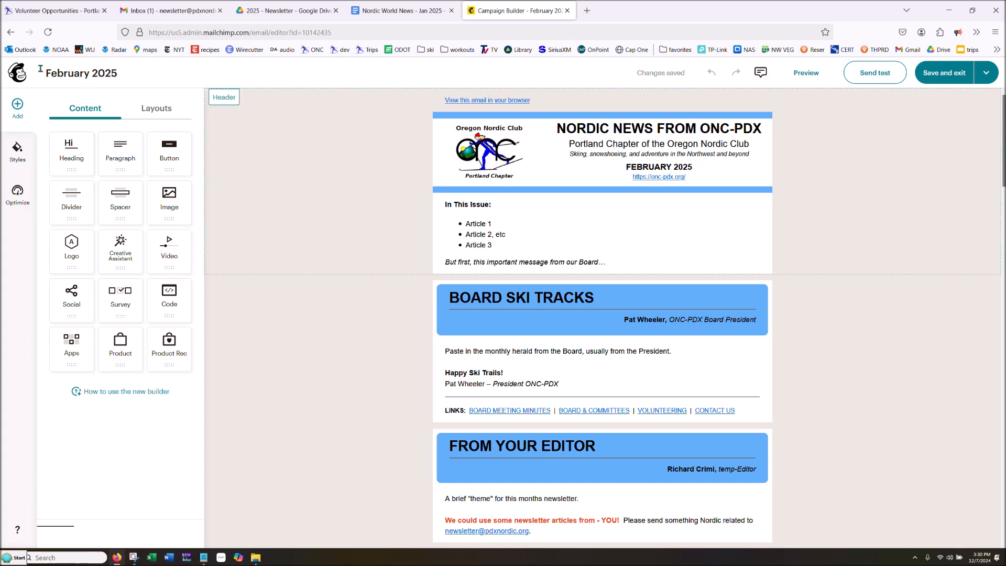
click(21, 75)
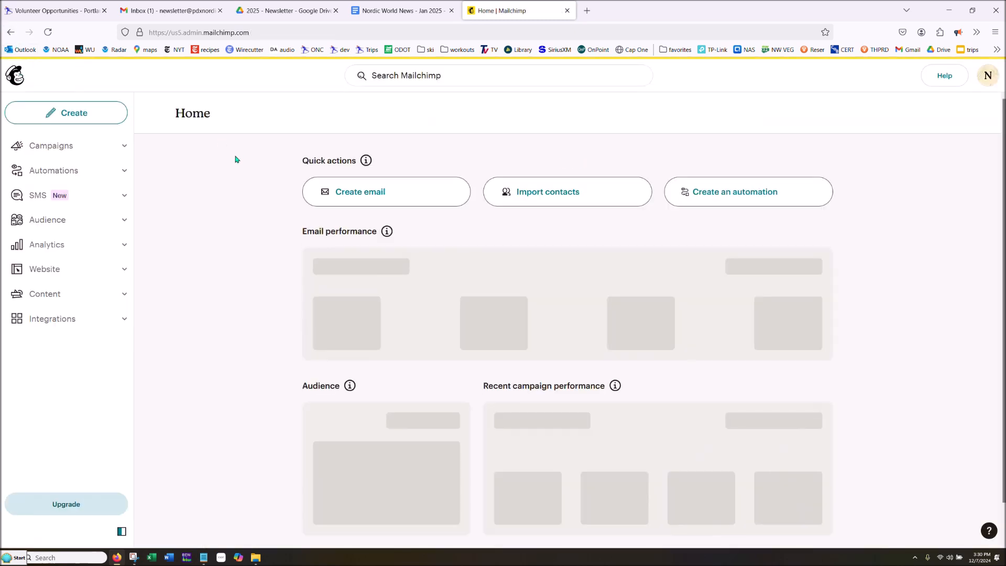
click(62, 147)
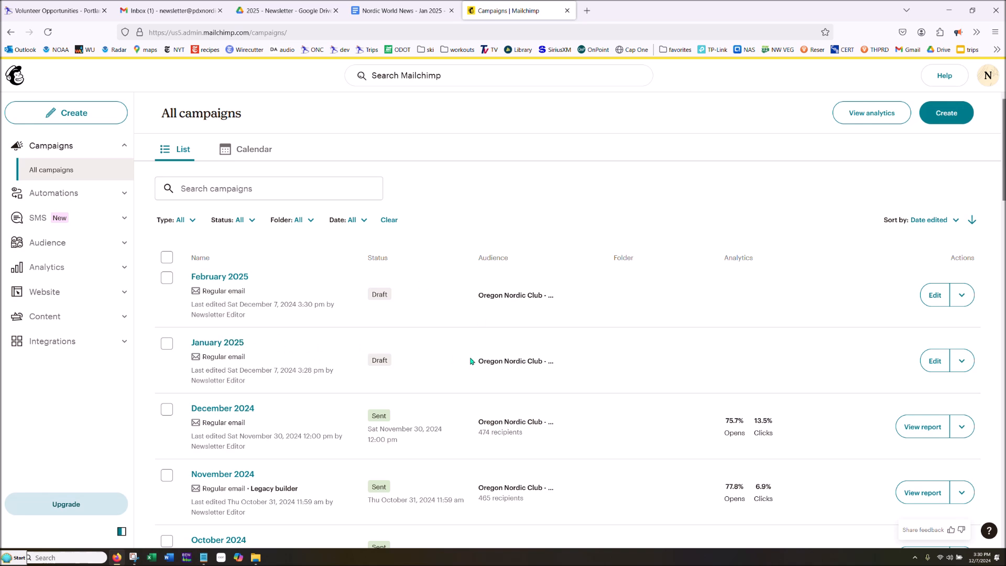
Open the January 2025 draft to check its details and leave it to finish later
click(223, 344)
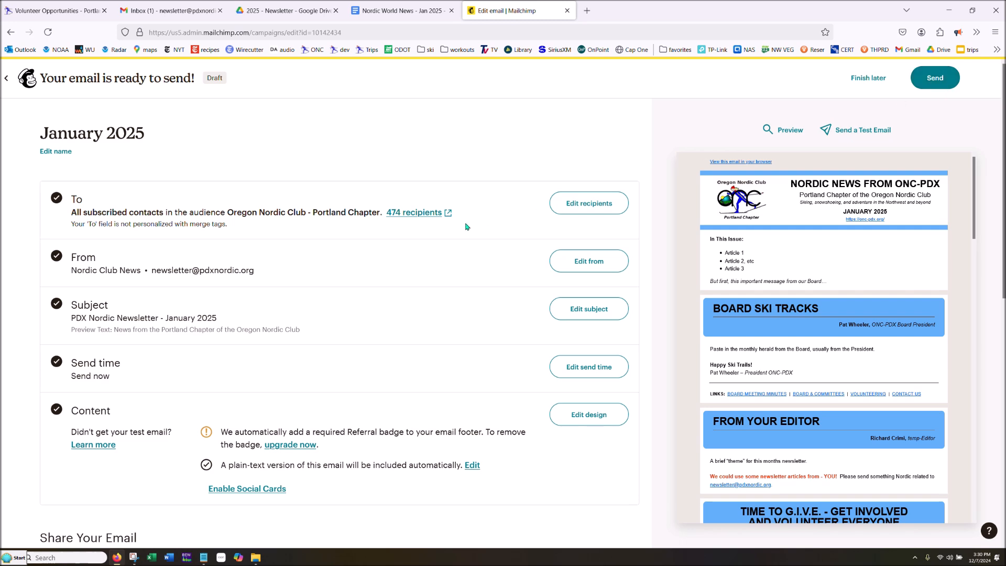
click(874, 79)
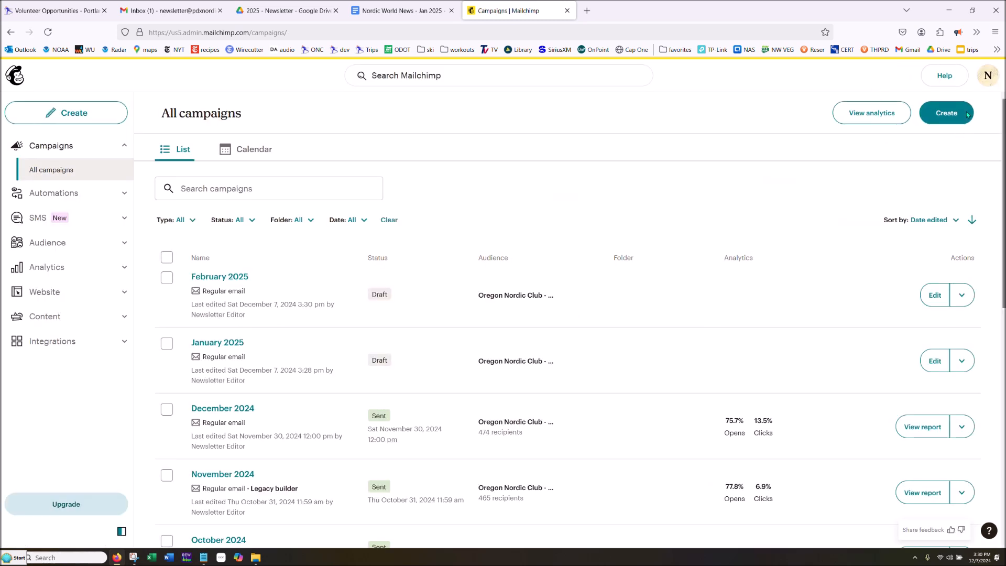
Log out of the newsletter's Mailchimp account
click(990, 84)
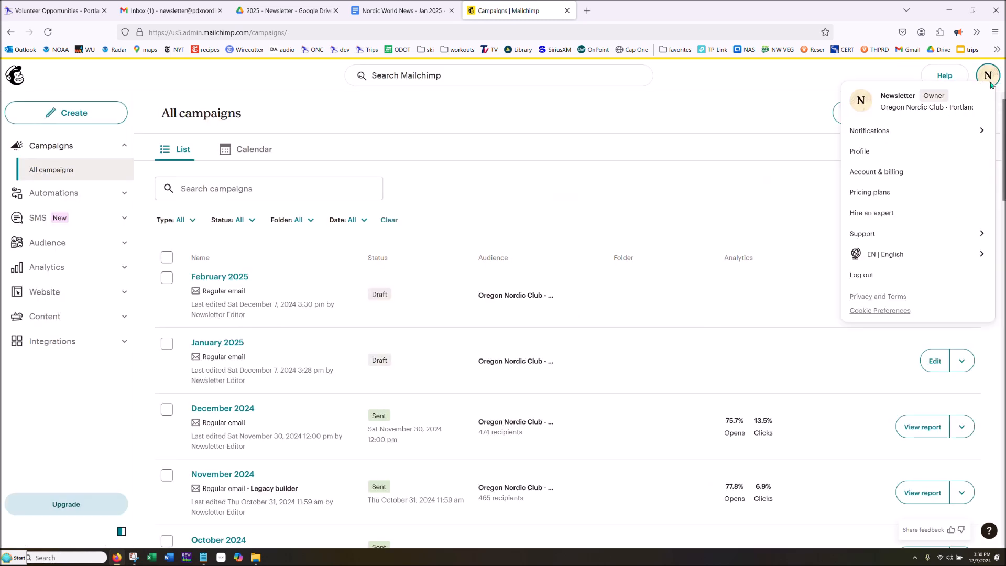
click(868, 276)
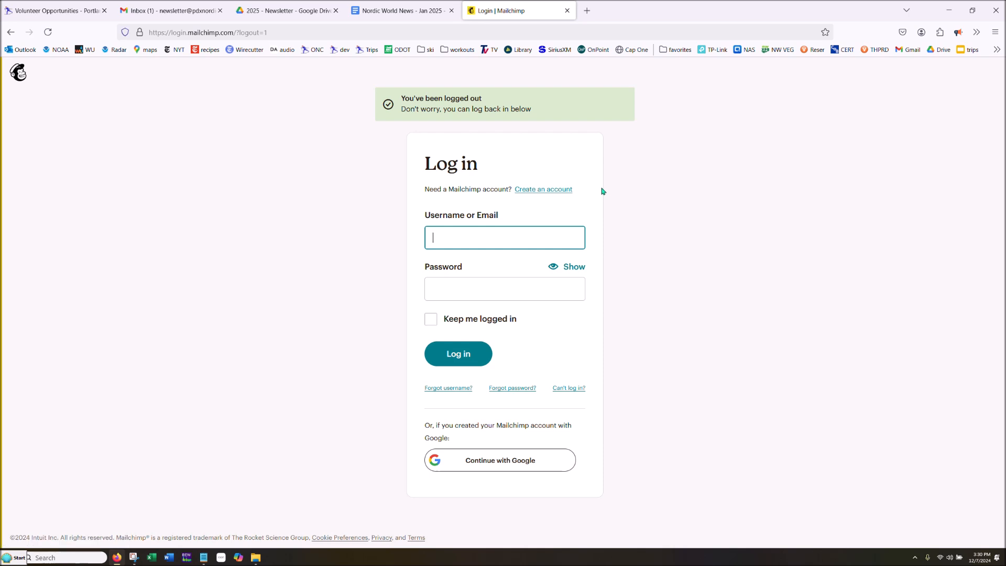
Fill in the login form with the account username and password
text(oncpdxnews)
key(Tab)
text(••••••••••)
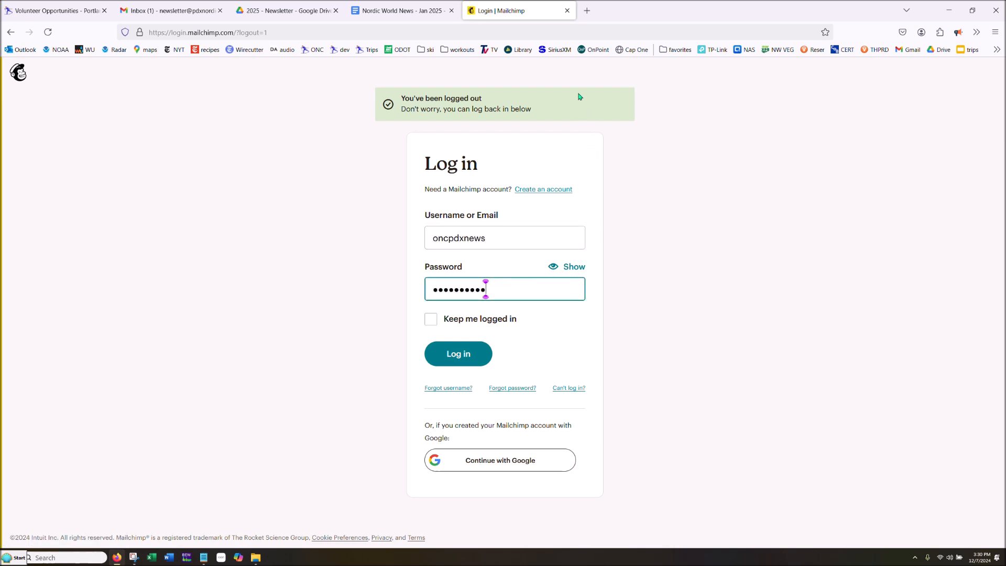